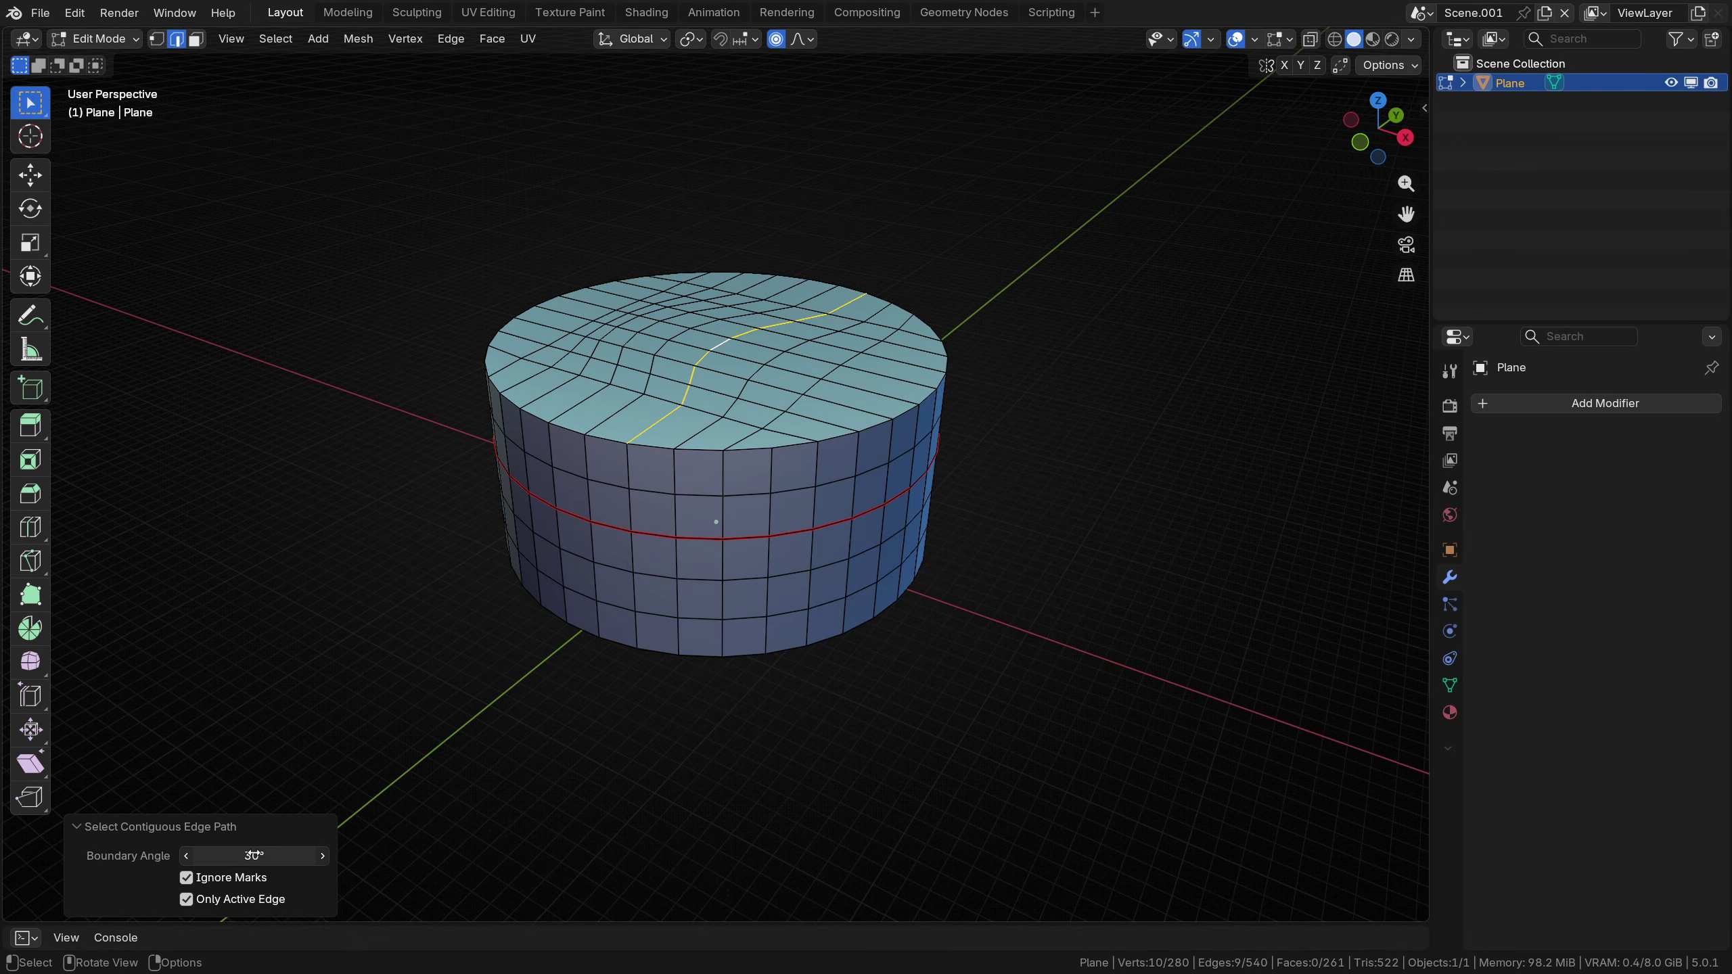
Extend the contiguous edge path over the cylinder's rim with a boundary angle of 180° and disable Ignore Marks
{"action": "middle_click_drag", "start_coordinate": [647, 511], "coordinate": [656, 547]}
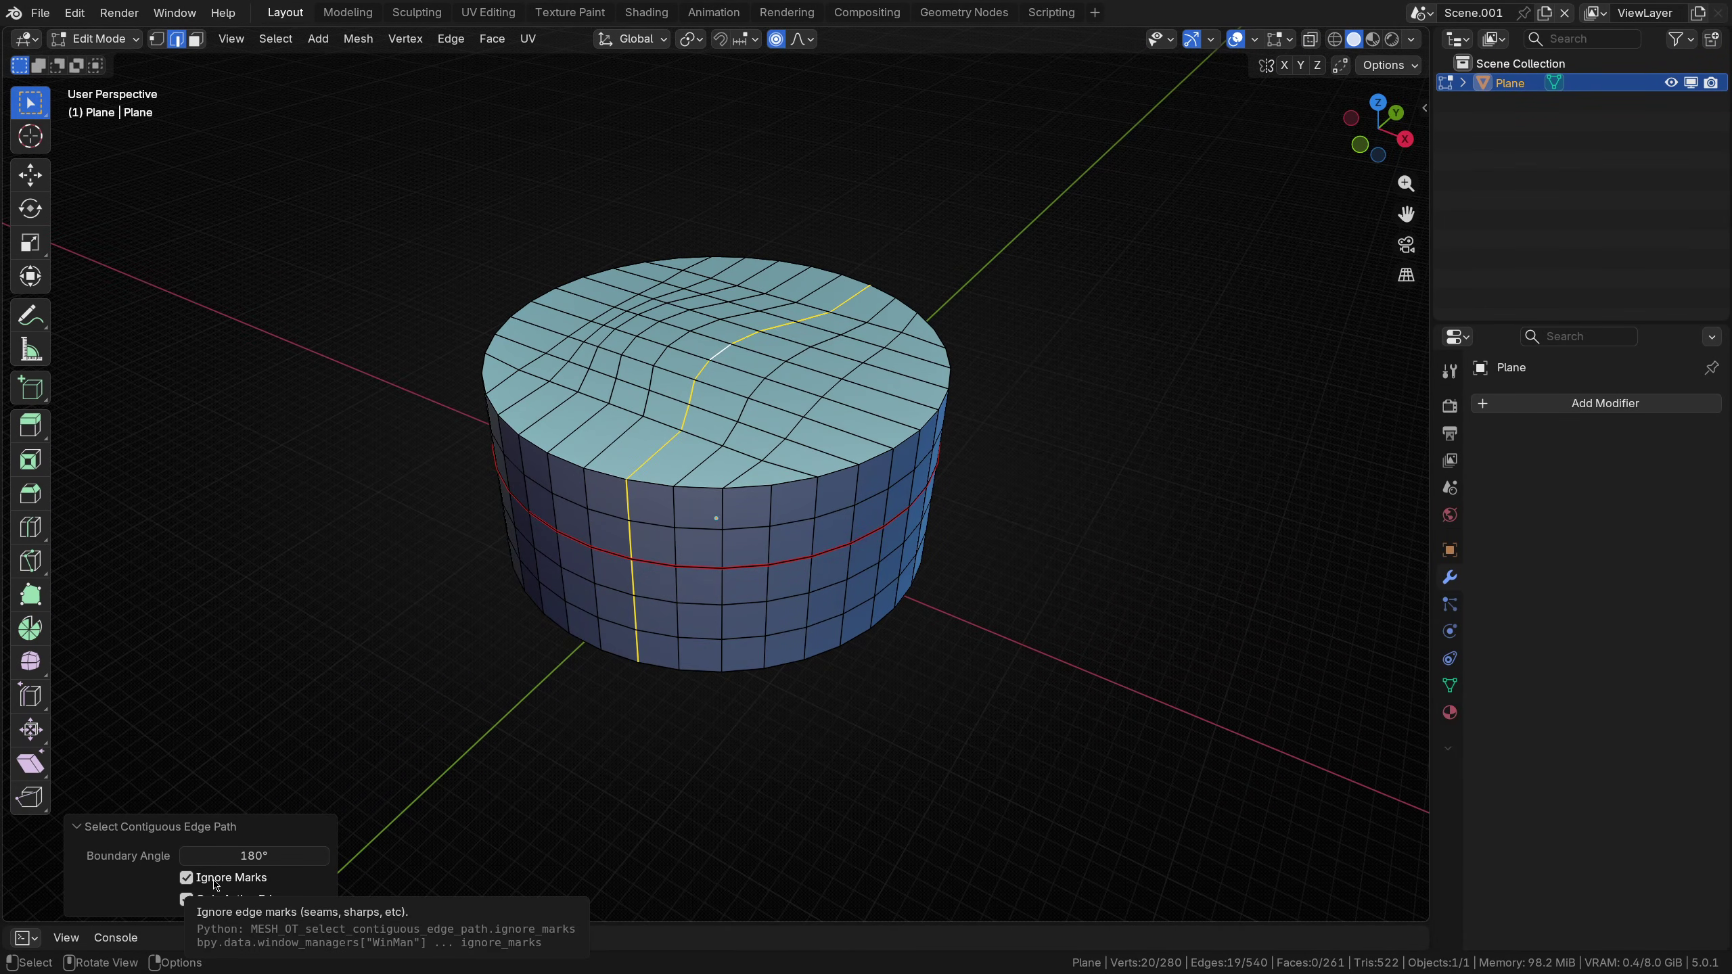
{"action": "left_click", "coordinate": [215, 884]}
{"action": "middle_click_drag", "start_coordinate": [621, 638], "coordinate": [451, 466]}
{"action": "scroll", "coordinate": [633, 505], "scroll_direction": "up", "scroll_amount": 3}
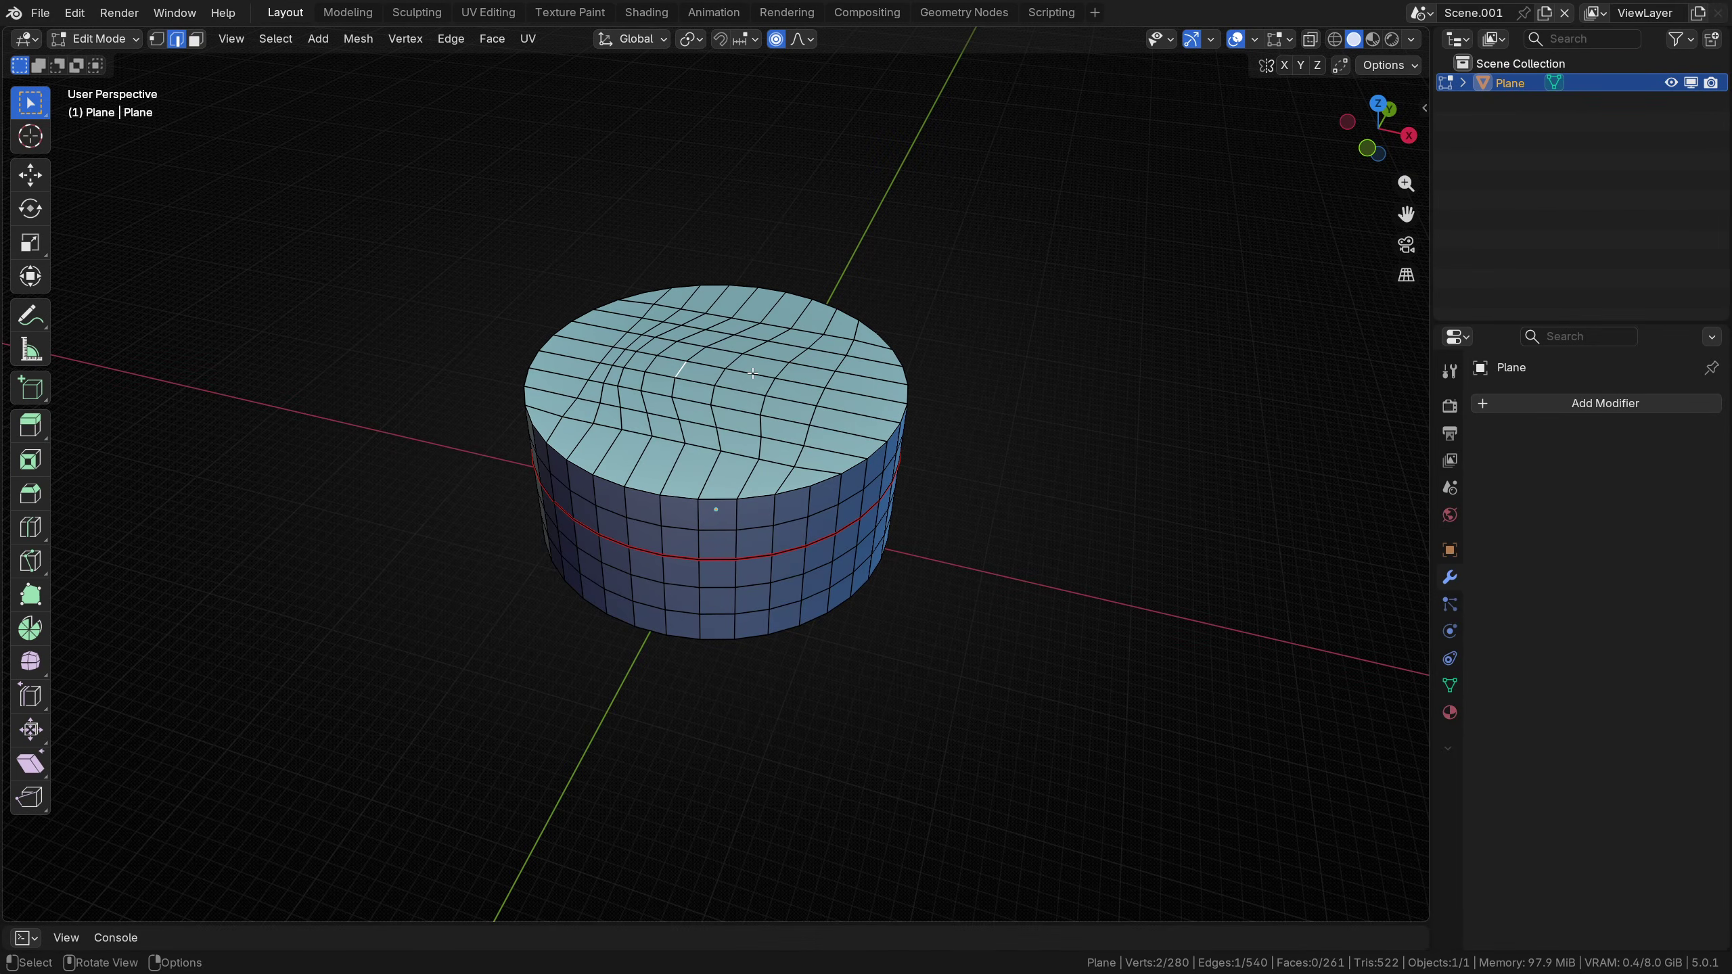
Select the continuous path running from the active edge on the cylinder's top surface with Select Pro
{"action": "key", "text": "a"}
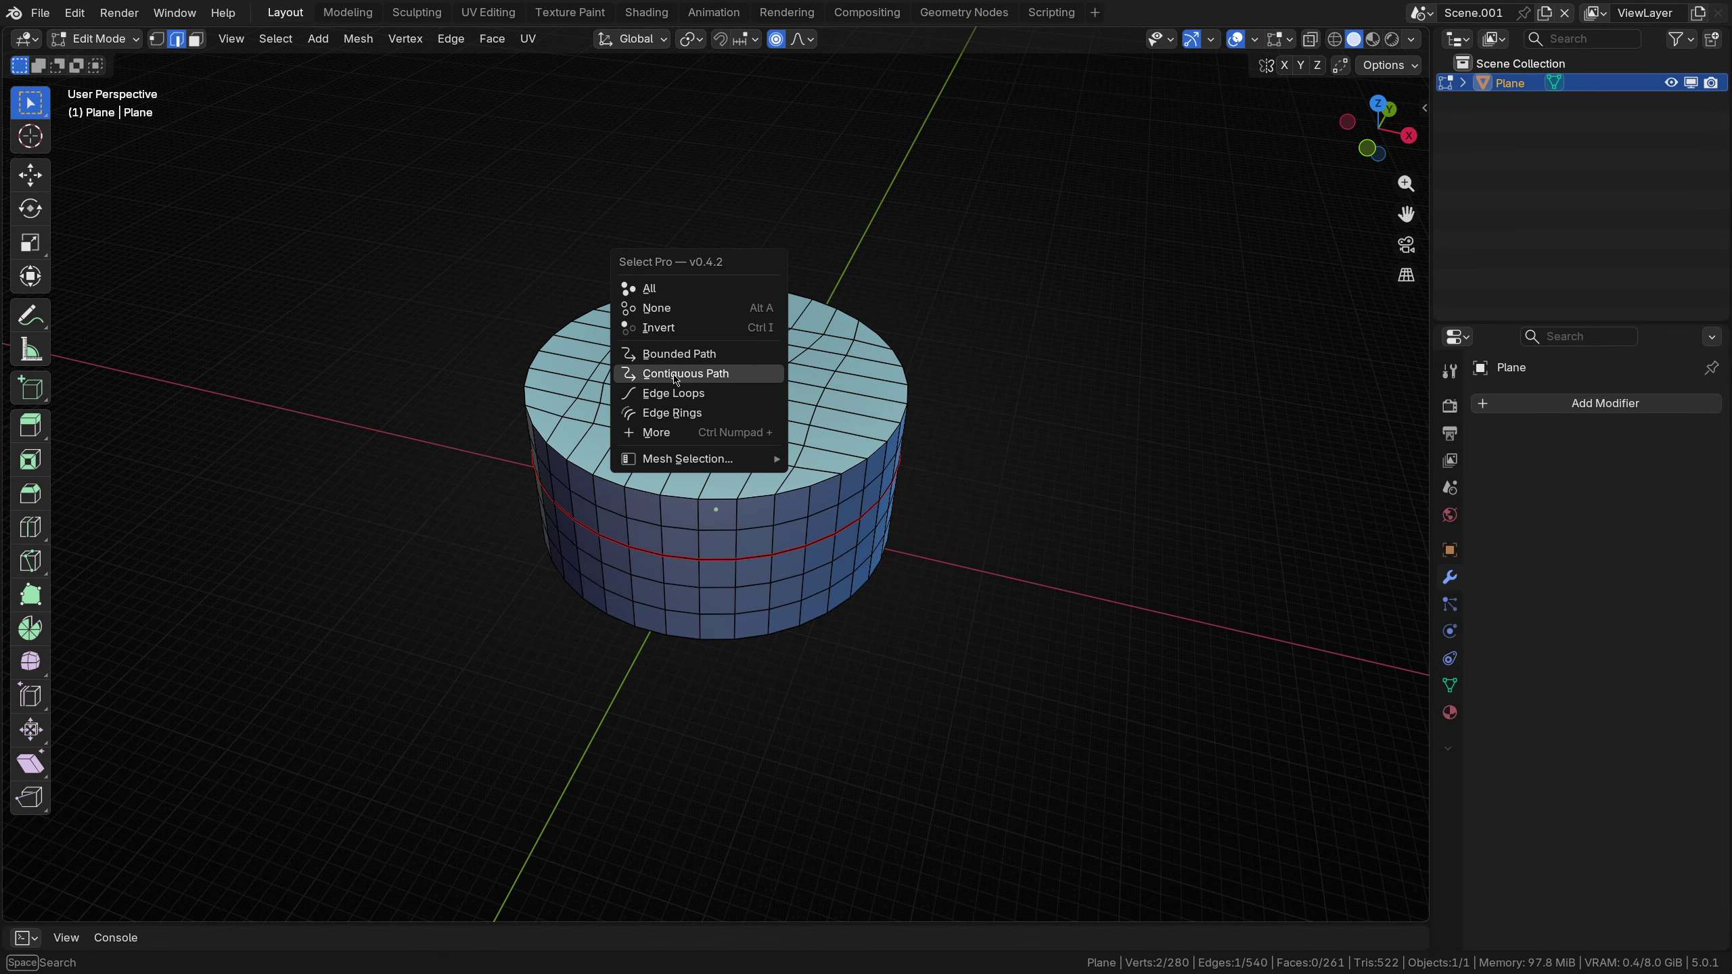
{"action": "left_click", "coordinate": [676, 374]}
{"action": "middle_click_drag", "start_coordinate": [676, 379], "coordinate": [728, 356]}
Select the continuous path from another edge on the cylinder's top, using a boundary angle of 180° with edge marks respected
{"action": "left_click", "coordinate": [691, 396]}
{"action": "key", "text": "a"}
{"action": "left_click", "coordinate": [654, 356]}
{"action": "double_click", "coordinate": [255, 858]}
{"action": "type", "text": "180"}
{"action": "key", "text": "Return"}
{"action": "scroll", "coordinate": [604, 457], "scroll_direction": "up", "scroll_amount": 1}
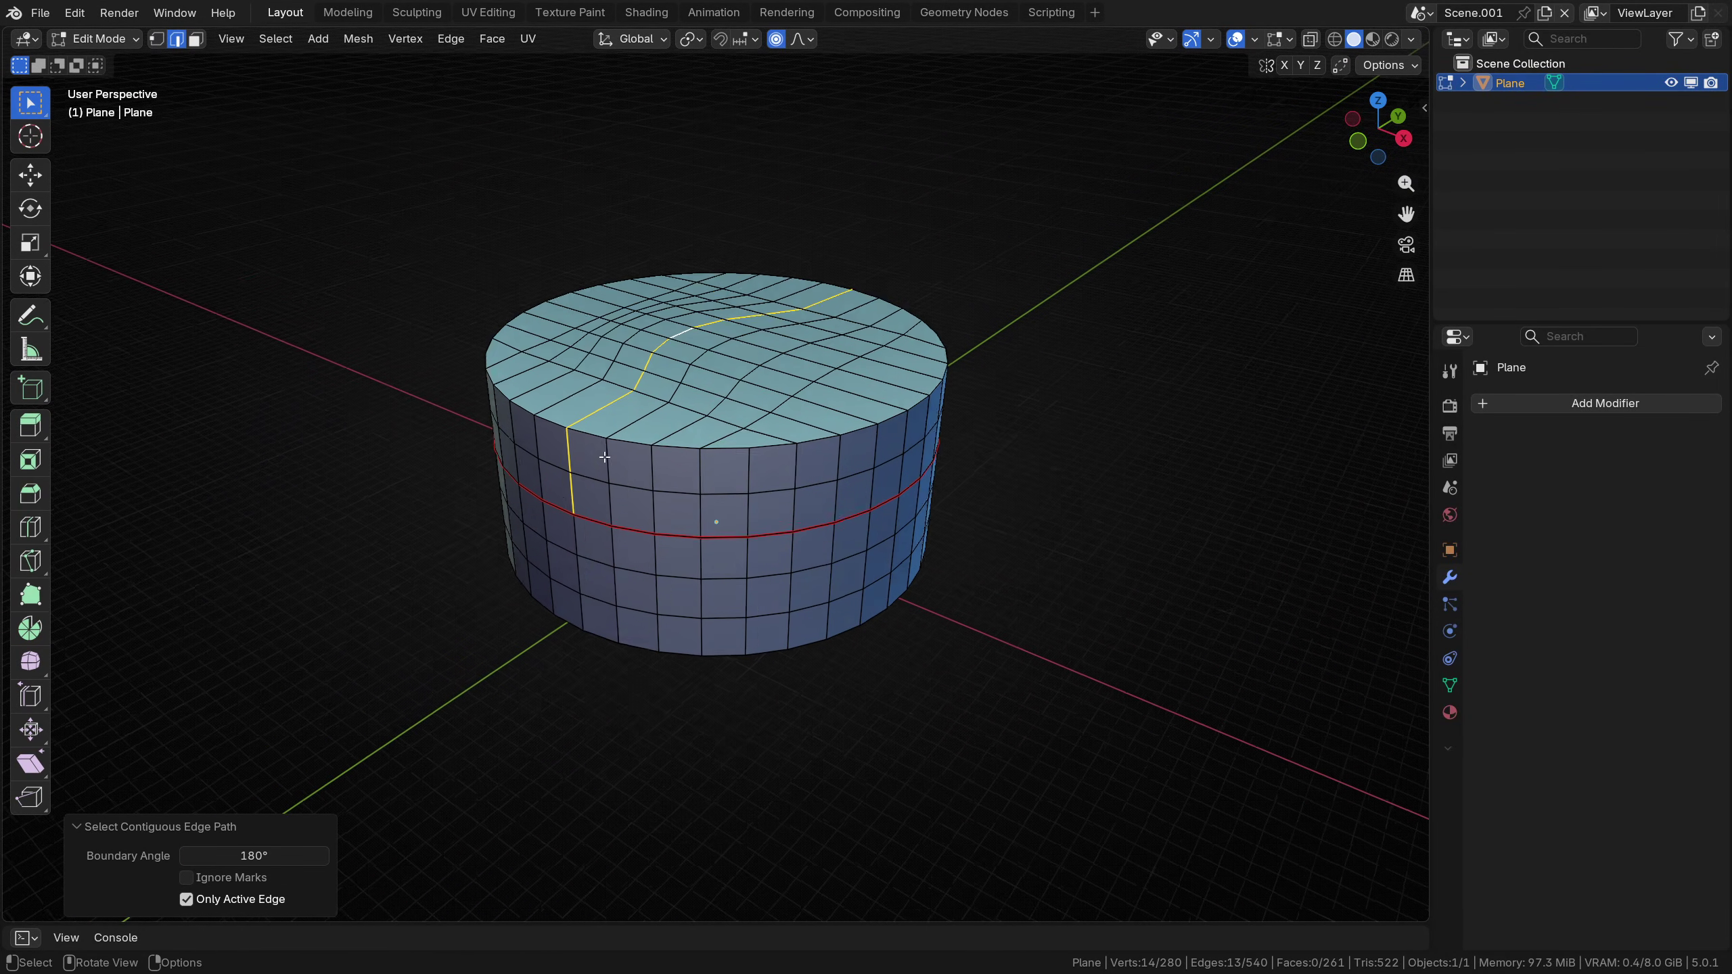
Open the choice of edge double-click operators in the Select Pro add-on preferences
{"action": "scroll", "coordinate": [604, 457], "scroll_direction": "up", "scroll_amount": 1}
{"action": "middle_click_drag", "start_coordinate": [604, 457], "coordinate": [846, 553]}
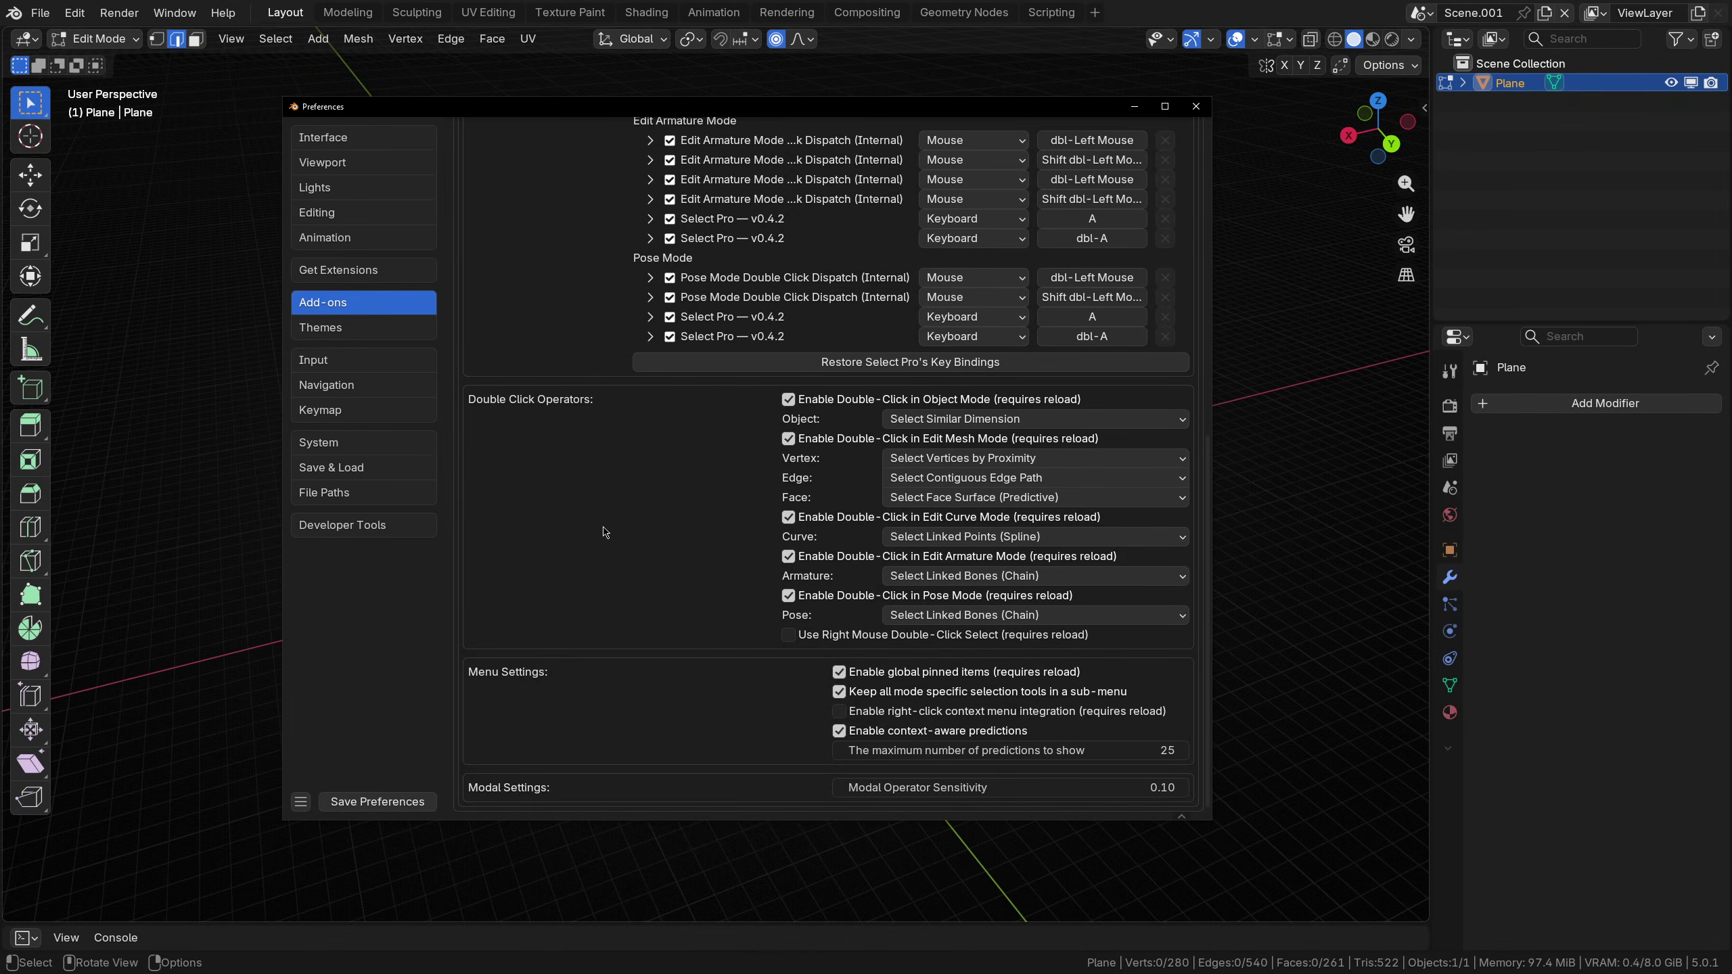
{"action": "left_click", "coordinate": [961, 480]}
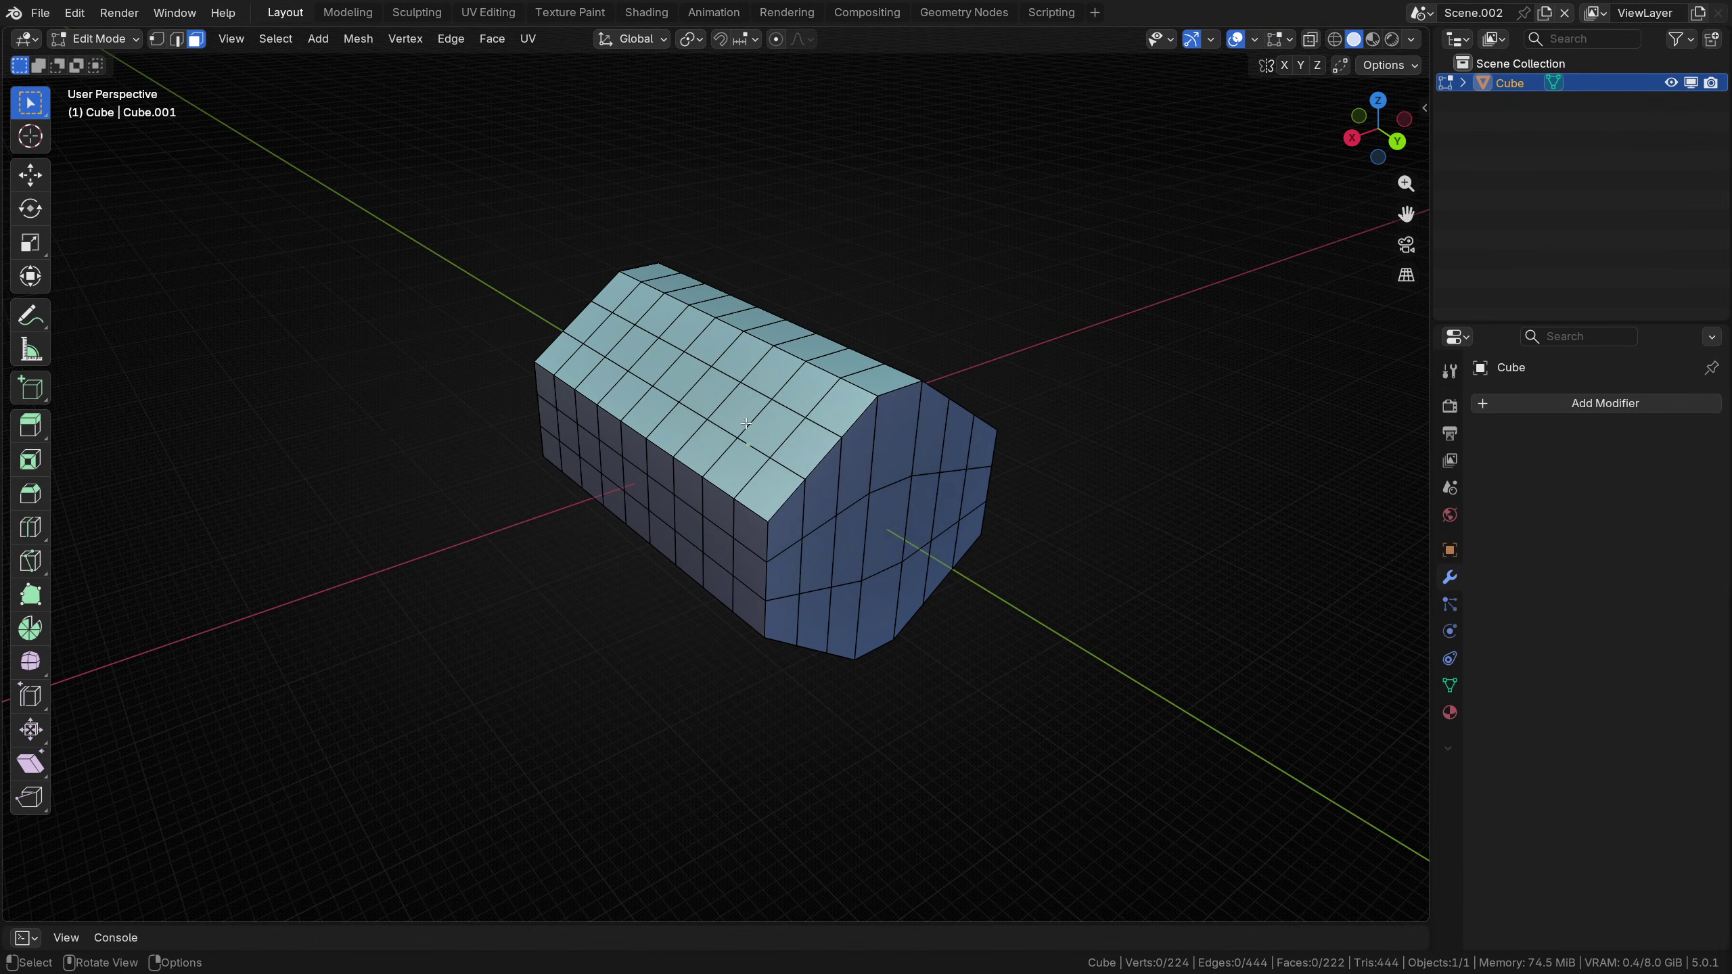
Select one face on the sloped roof side of the Cube mesh and extend the selection to faces of similar direction
{"action": "middle_click_drag", "start_coordinate": [928, 456], "coordinate": [733, 394]}
{"action": "left_click", "coordinate": [711, 392]}
{"action": "key", "text": "a"}
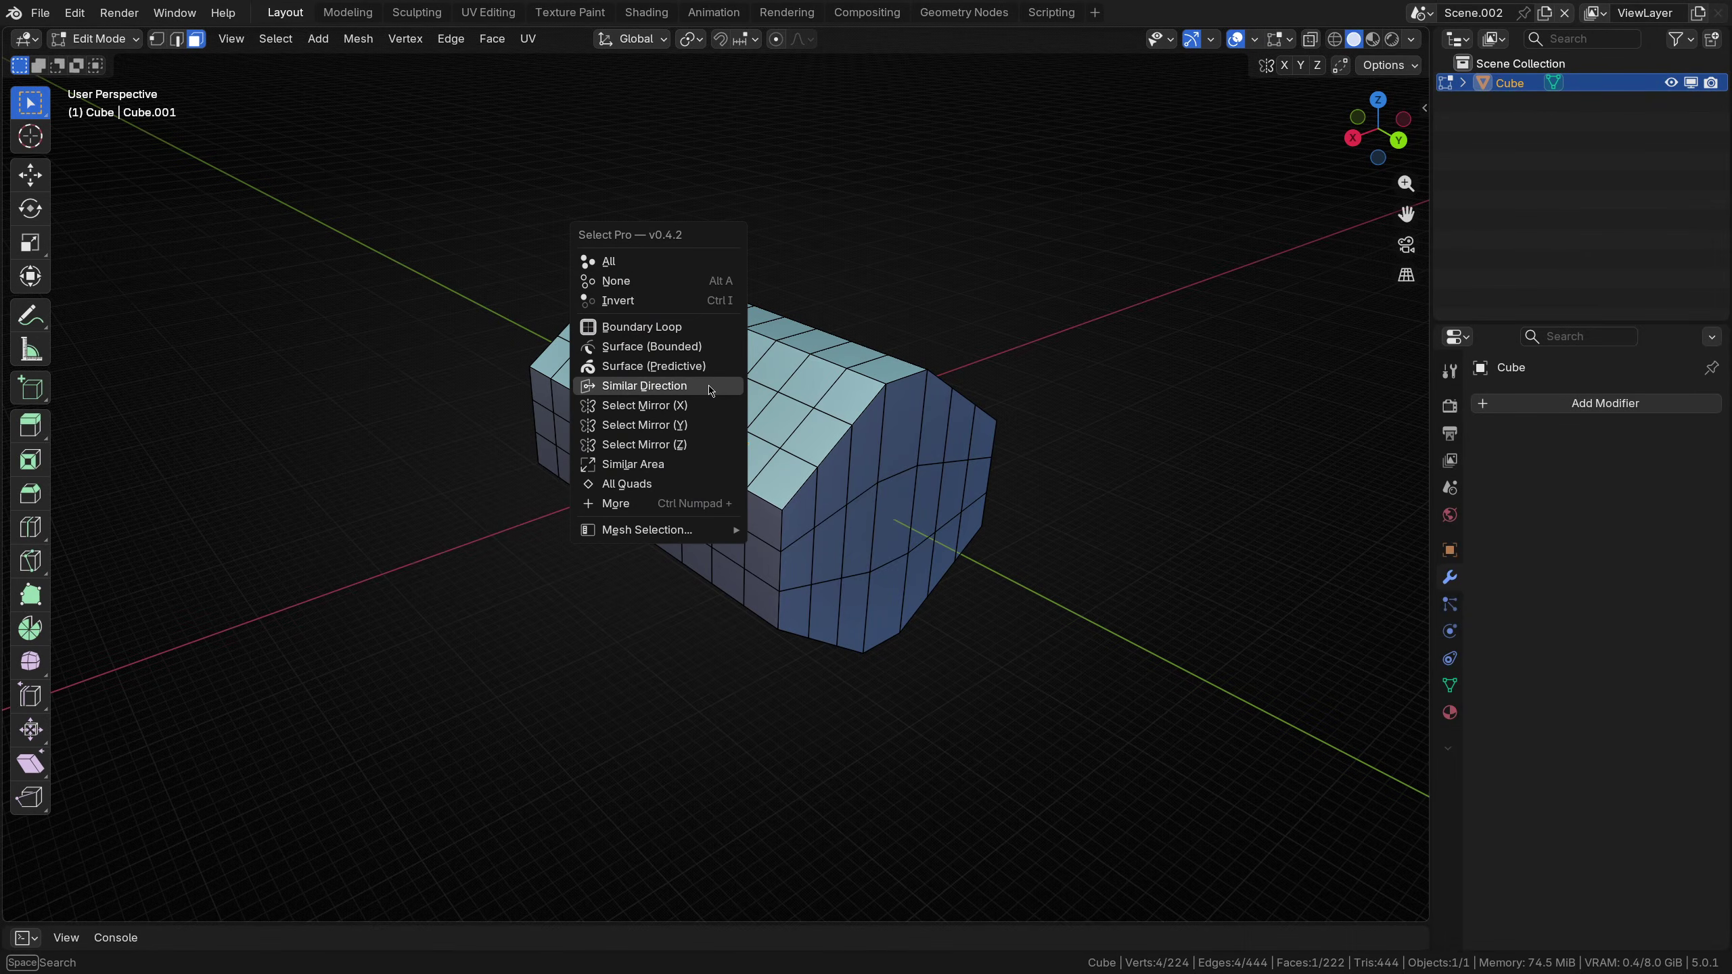
{"action": "left_click", "coordinate": [633, 391]}
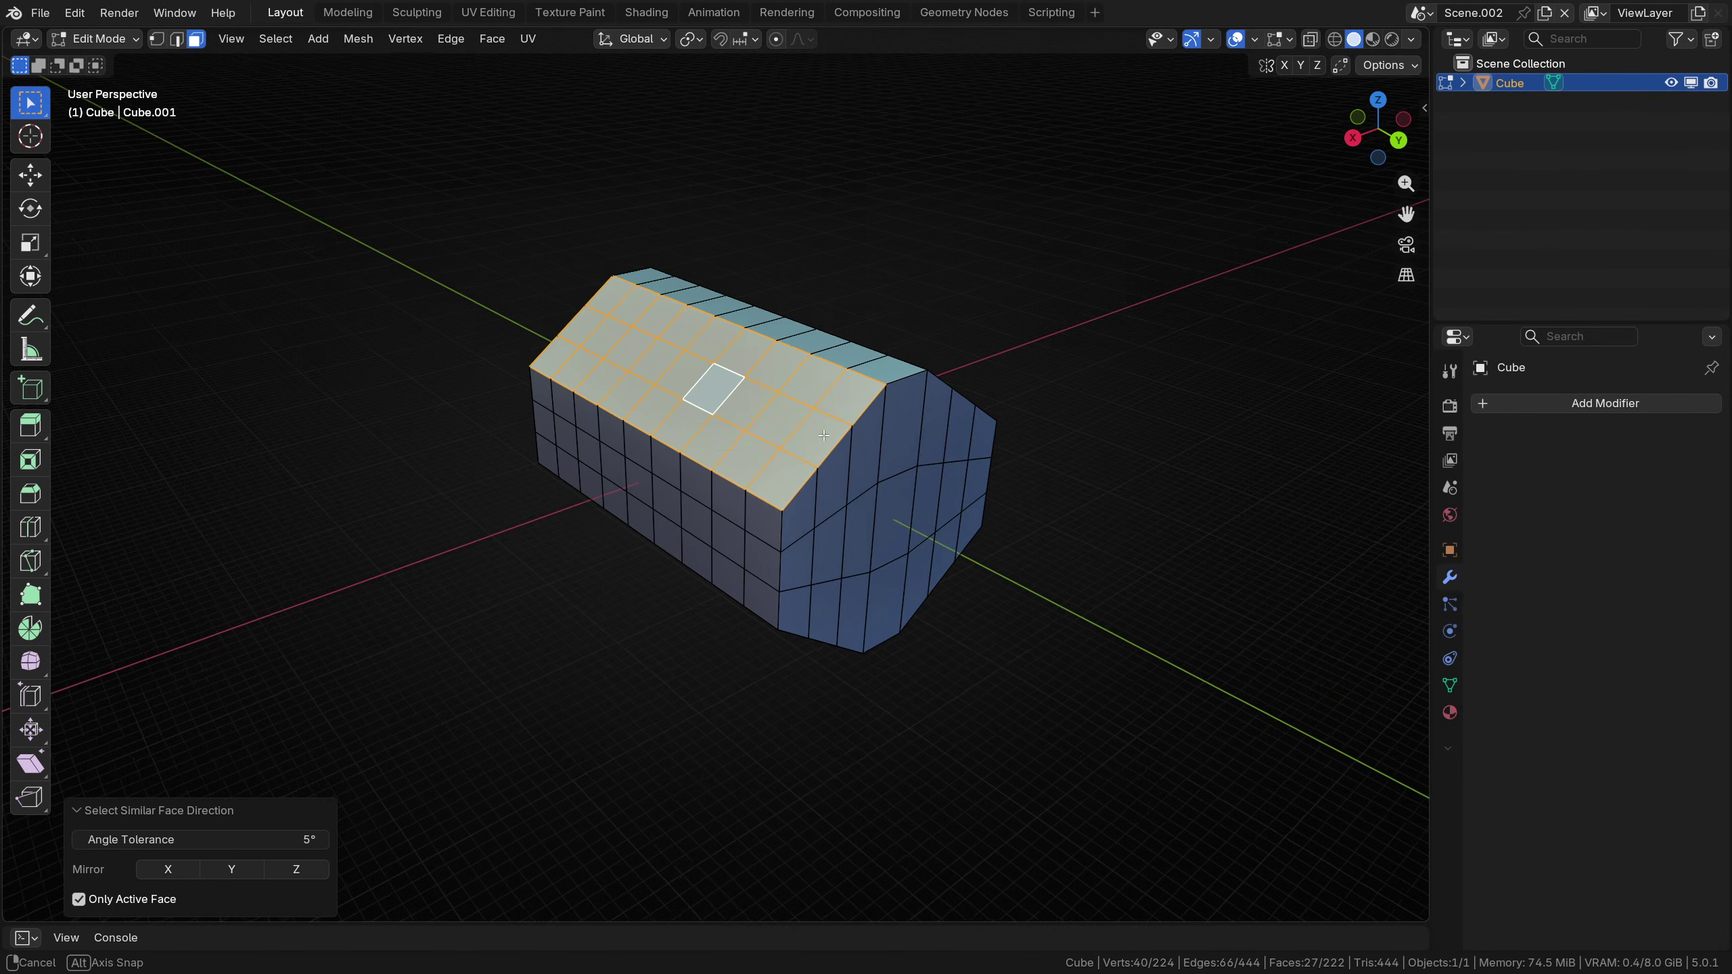
{"action": "middle_click_drag", "start_coordinate": [632, 391], "coordinate": [630, 529]}
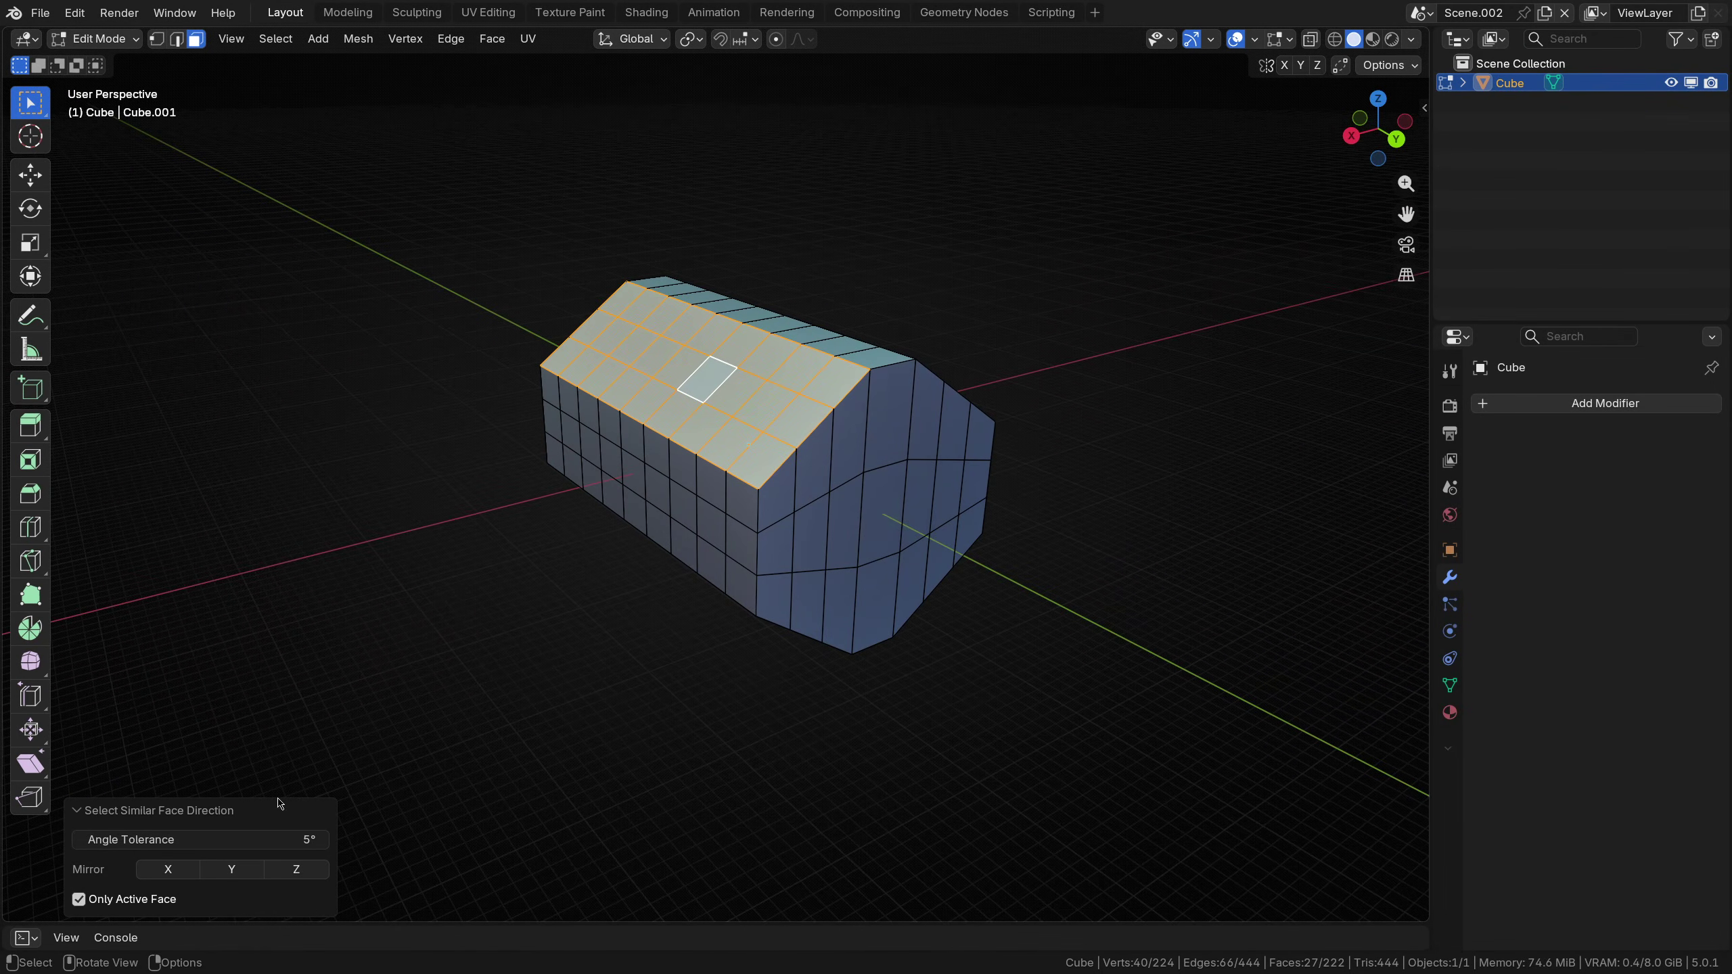
Mirror the similar-direction face selection across the X, Y and Z axes
{"action": "left_click", "coordinate": [167, 870]}
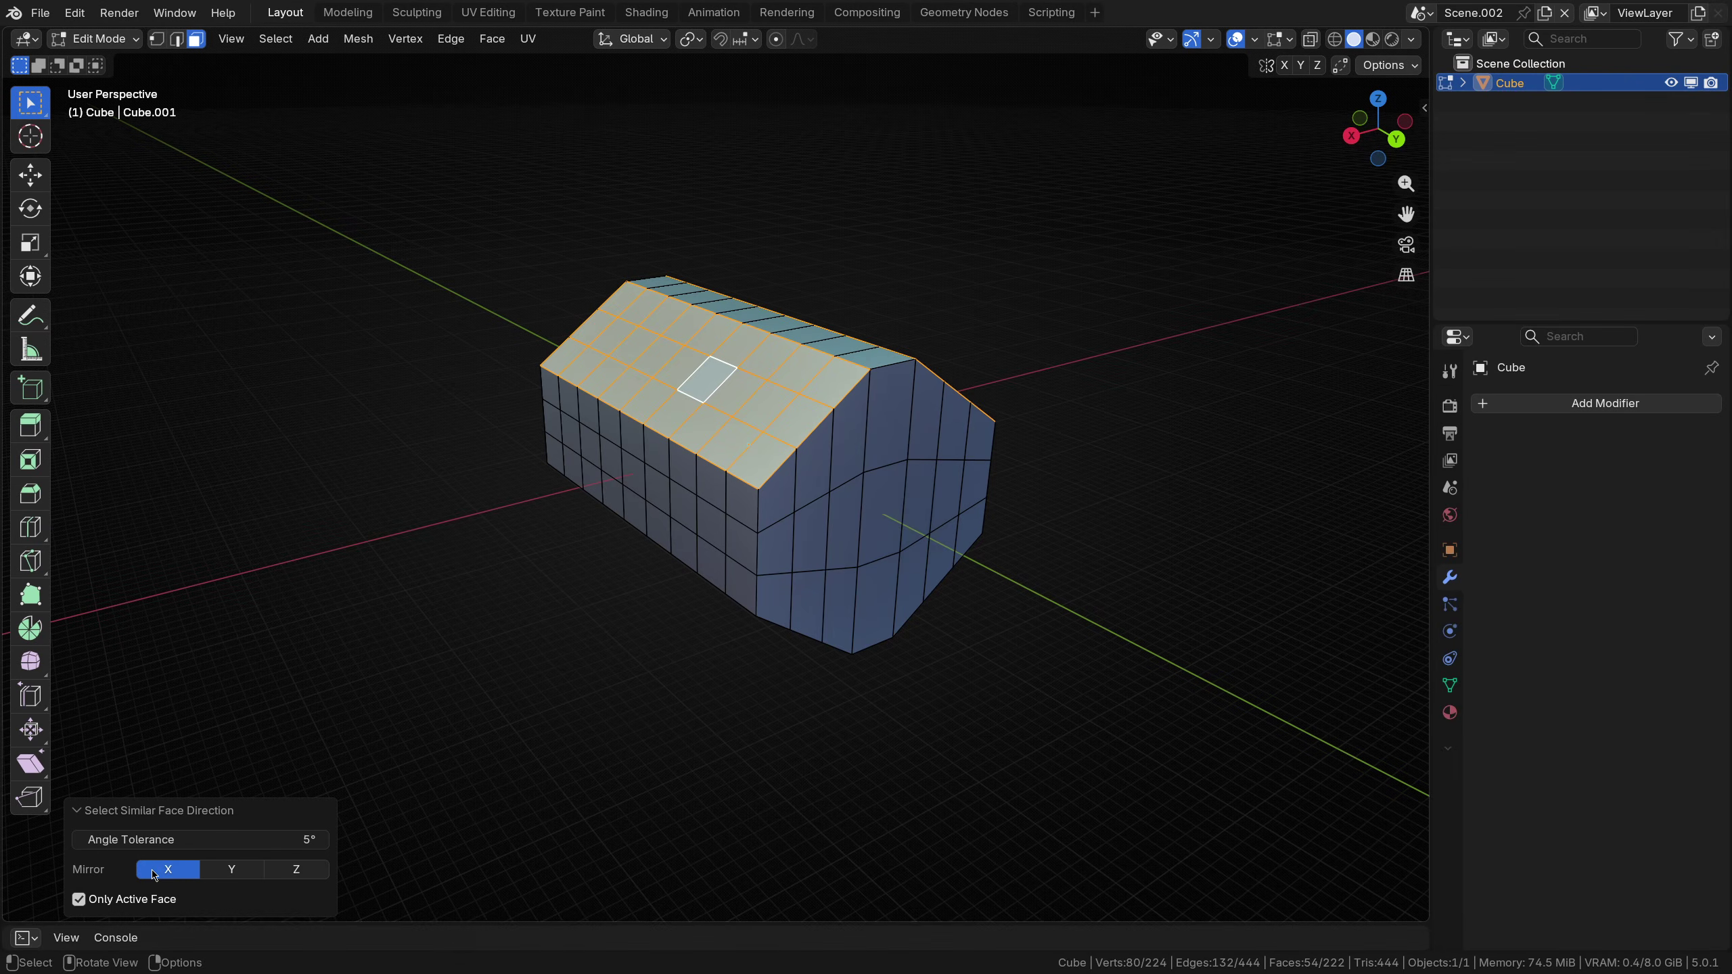
{"action": "left_click", "coordinate": [213, 872]}
{"action": "left_click", "coordinate": [295, 870]}
{"action": "middle_click_drag", "start_coordinate": [286, 614], "coordinate": [426, 182]}
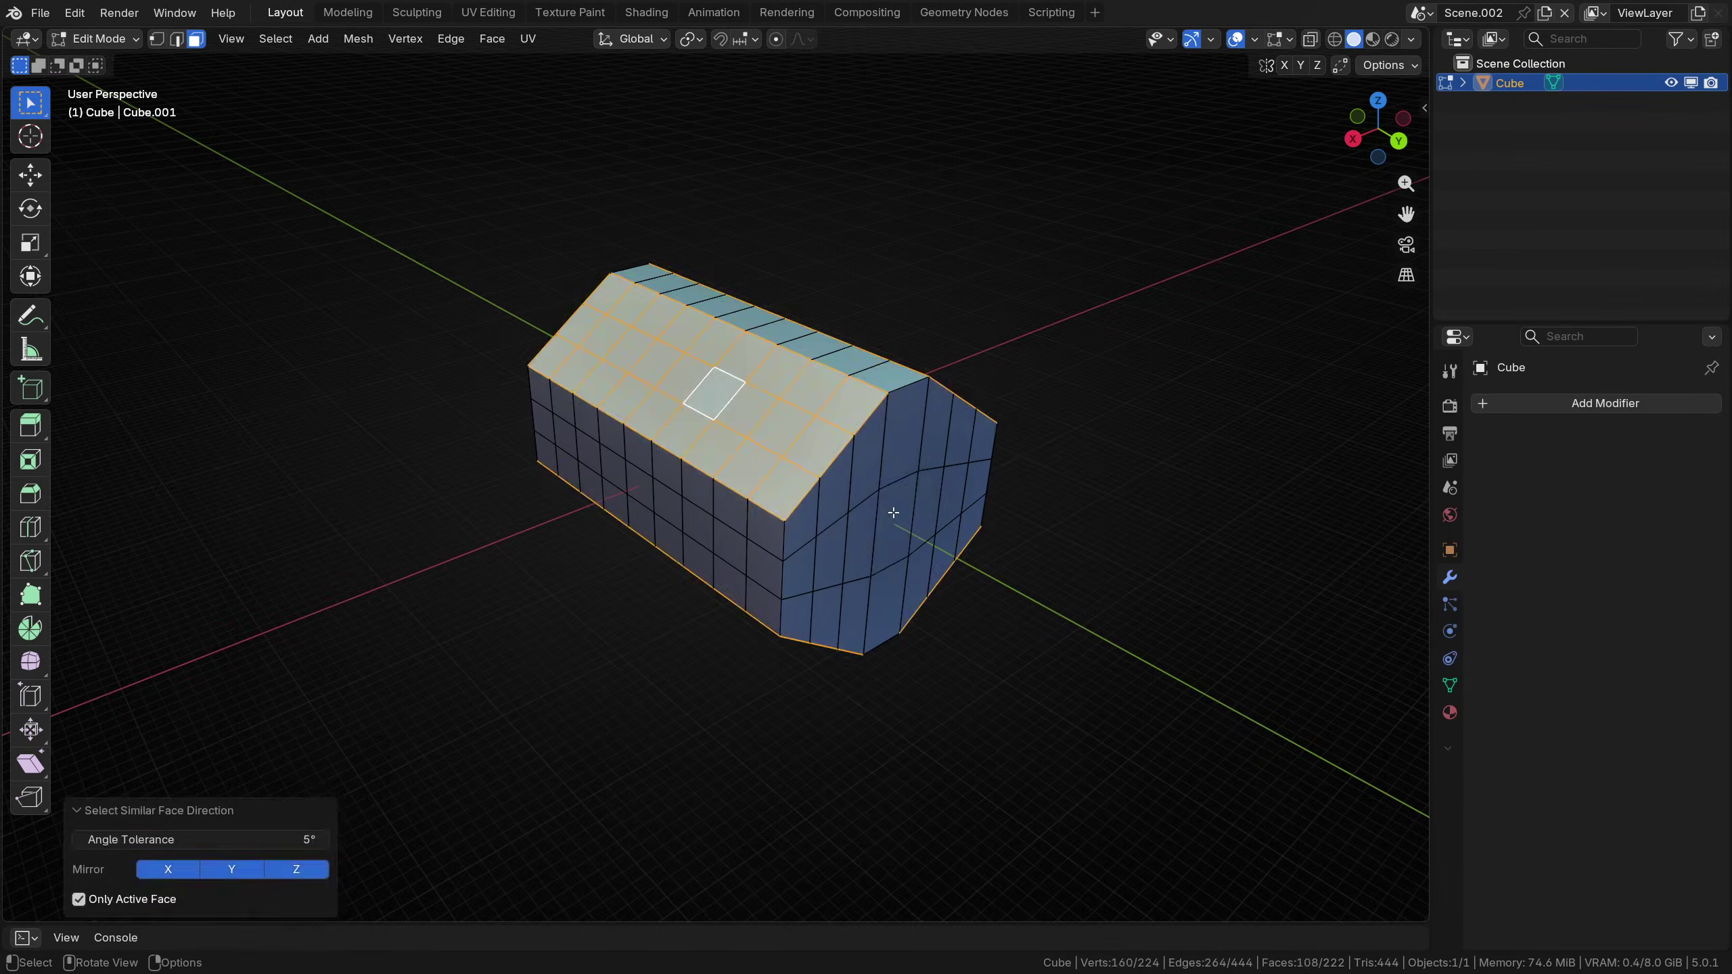
Select an end-cap face together with a sloped roof face and extend both to all faces of similar direction
{"action": "left_click", "coordinate": [893, 512]}
{"action": "left_click", "coordinate": [716, 389], "text": "shift"}
{"action": "key", "text": "shift+g"}
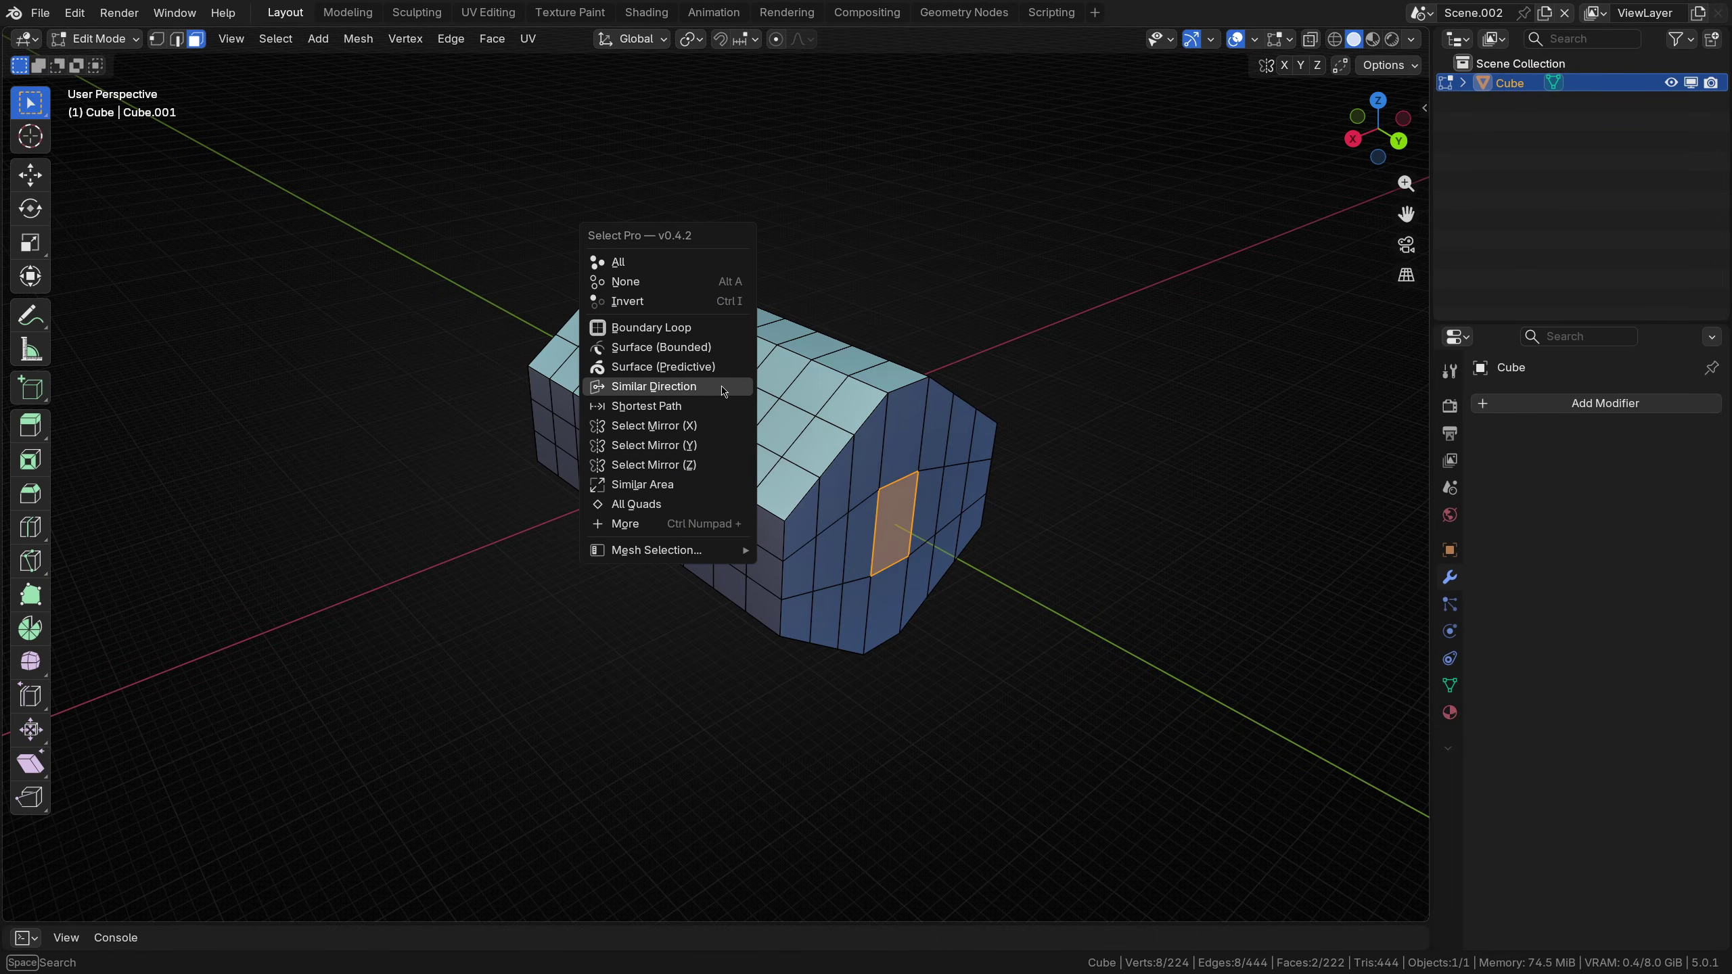
{"action": "left_click", "coordinate": [682, 386]}
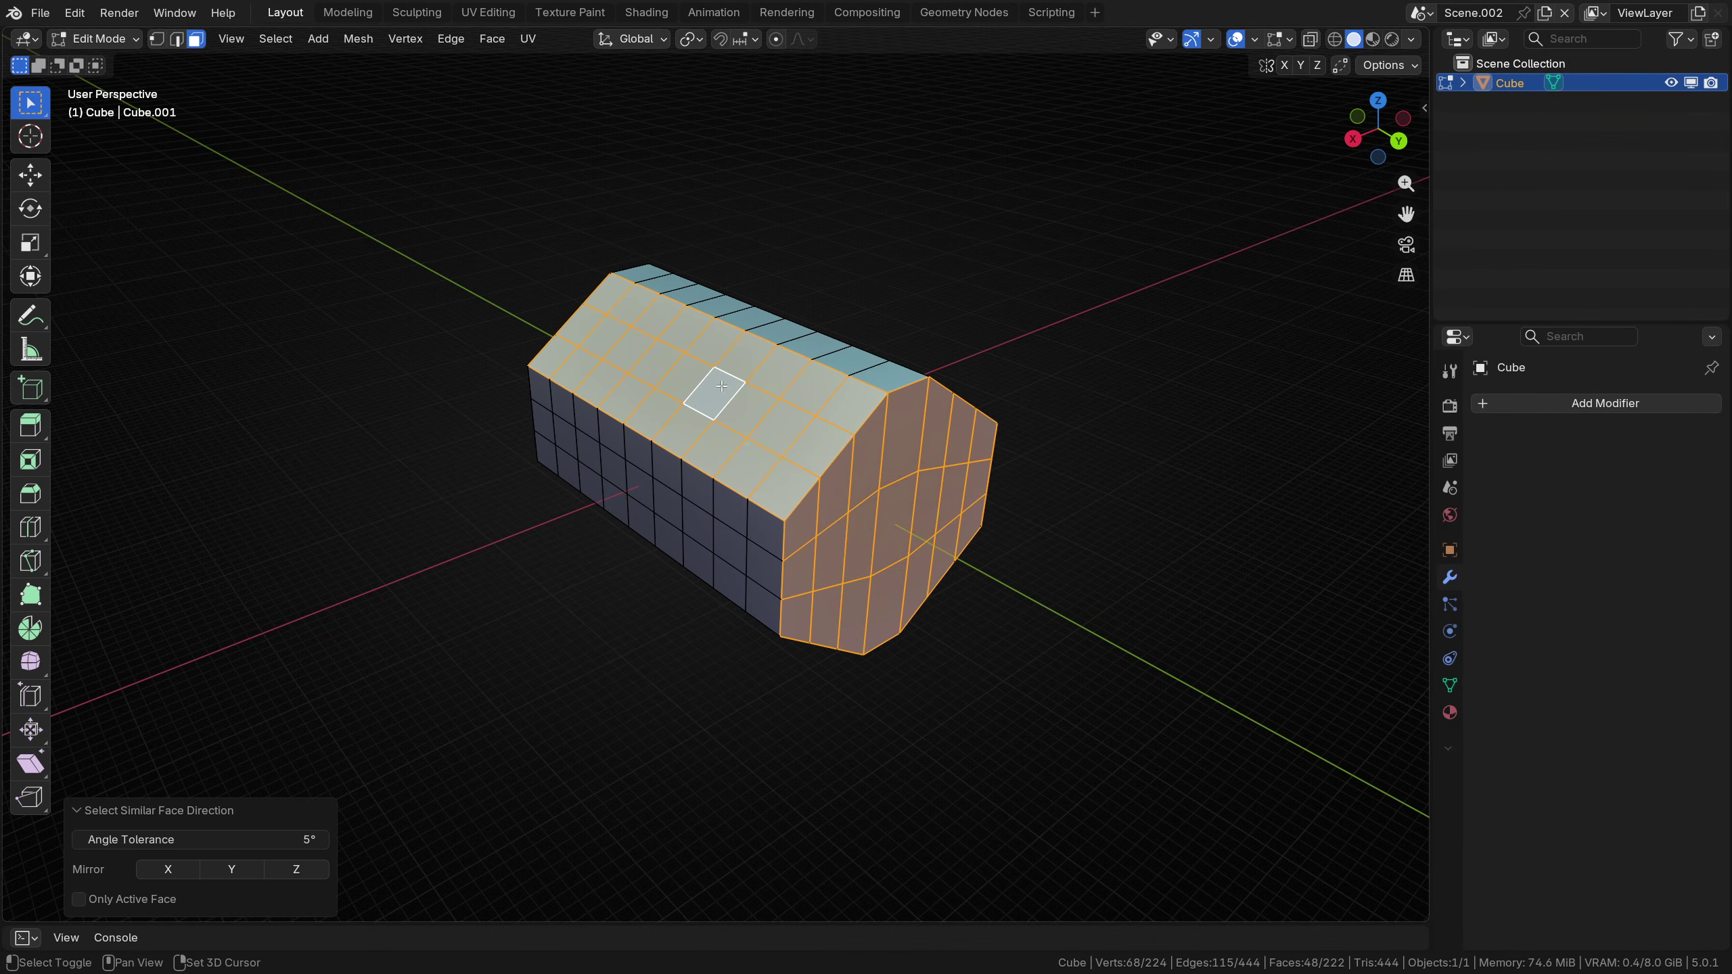
Enable X, Y and Z mirroring for the combined end-cap and roof face selection
{"action": "left_click", "coordinate": [186, 872]}
{"action": "left_click", "coordinate": [244, 873]}
{"action": "left_click", "coordinate": [296, 872]}
{"action": "middle_click_drag", "start_coordinate": [718, 697], "coordinate": [1133, 638]}
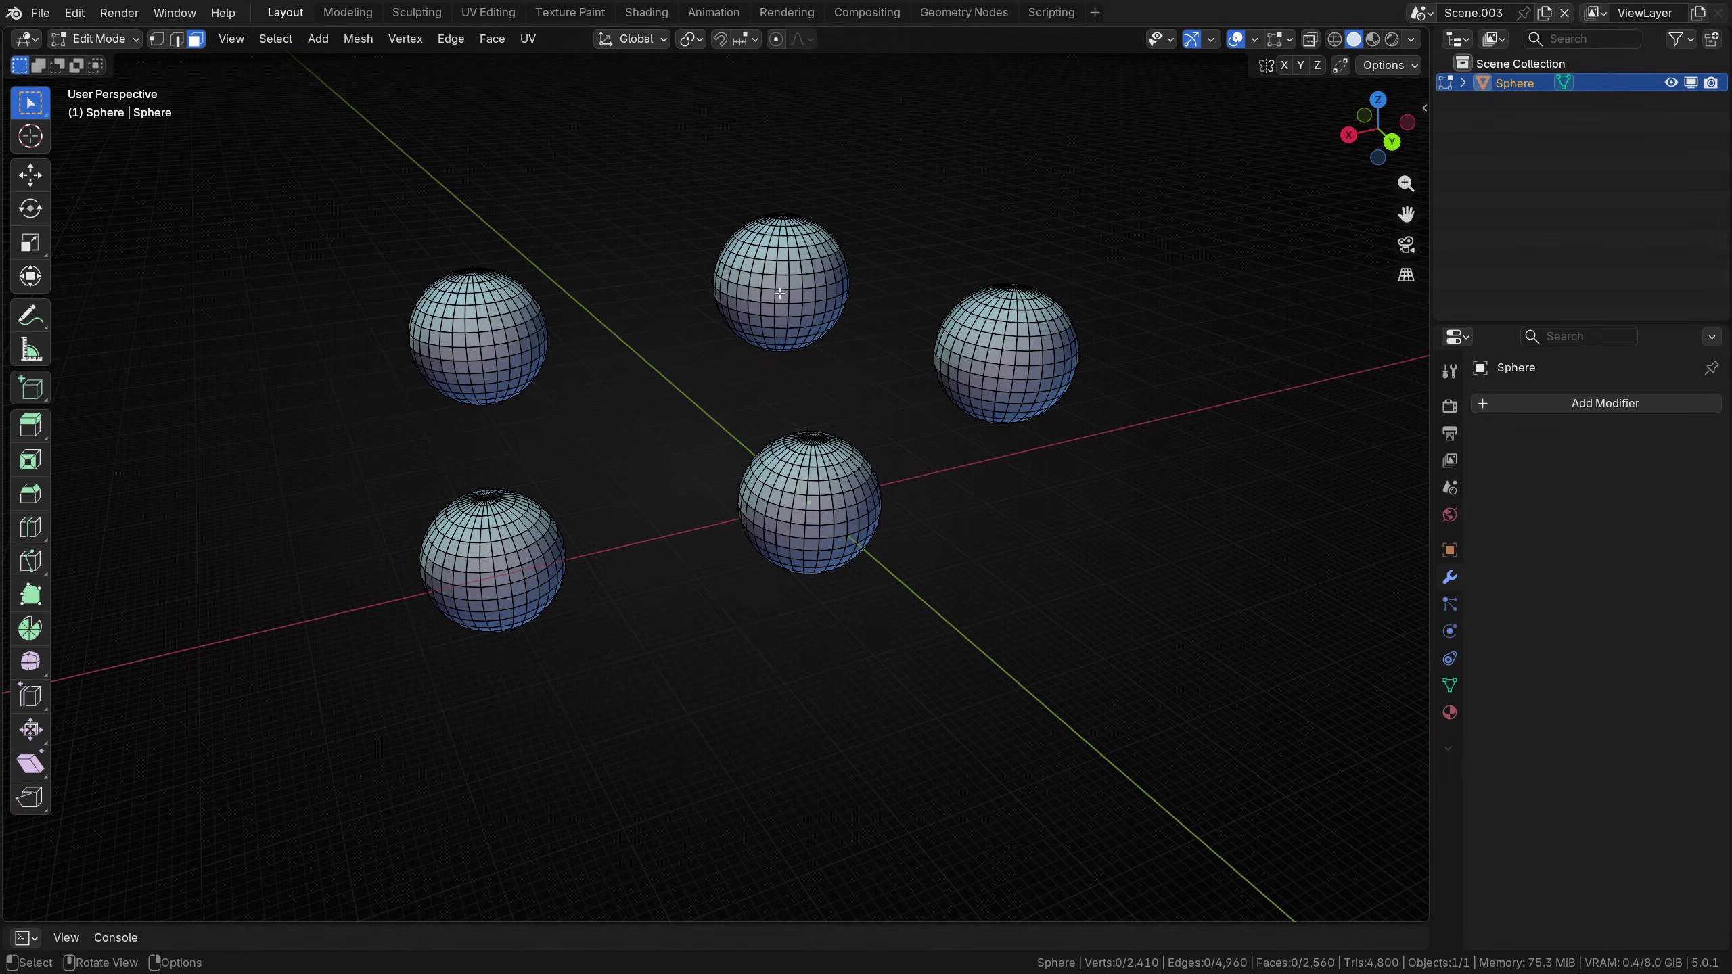
Select a face on the rearmost sphere and extend the selection to all similar islands
{"action": "left_click", "coordinate": [782, 298]}
{"action": "key", "text": "a"}
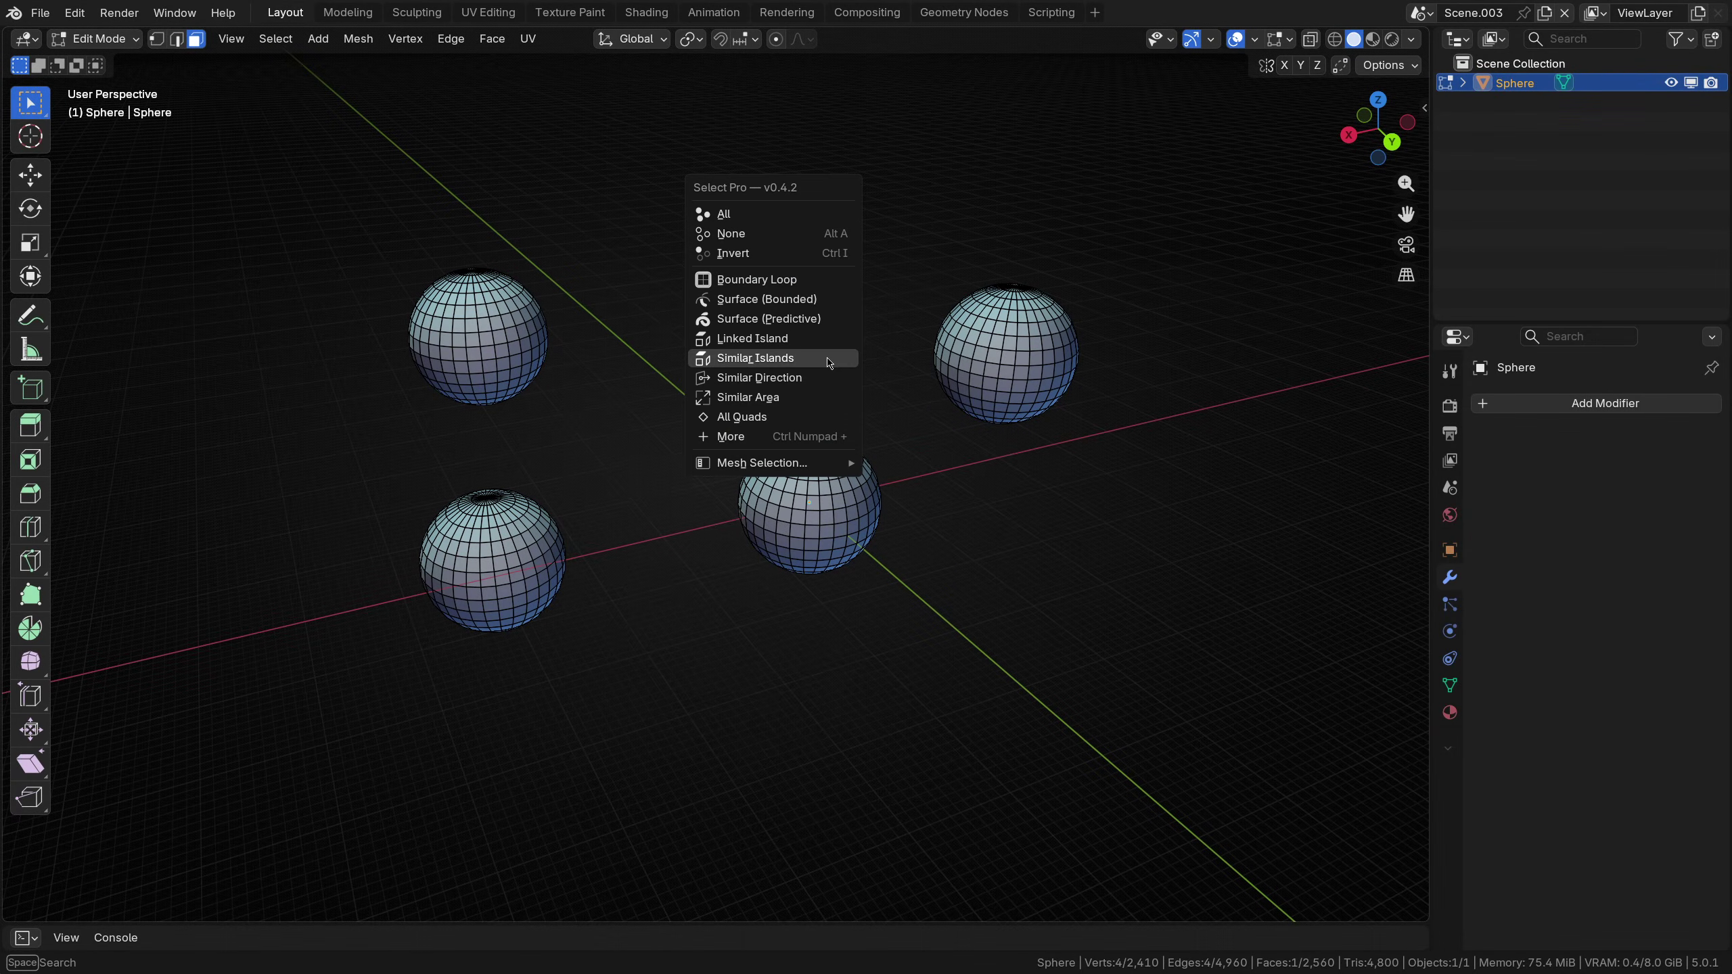
{"action": "left_click", "coordinate": [759, 359]}
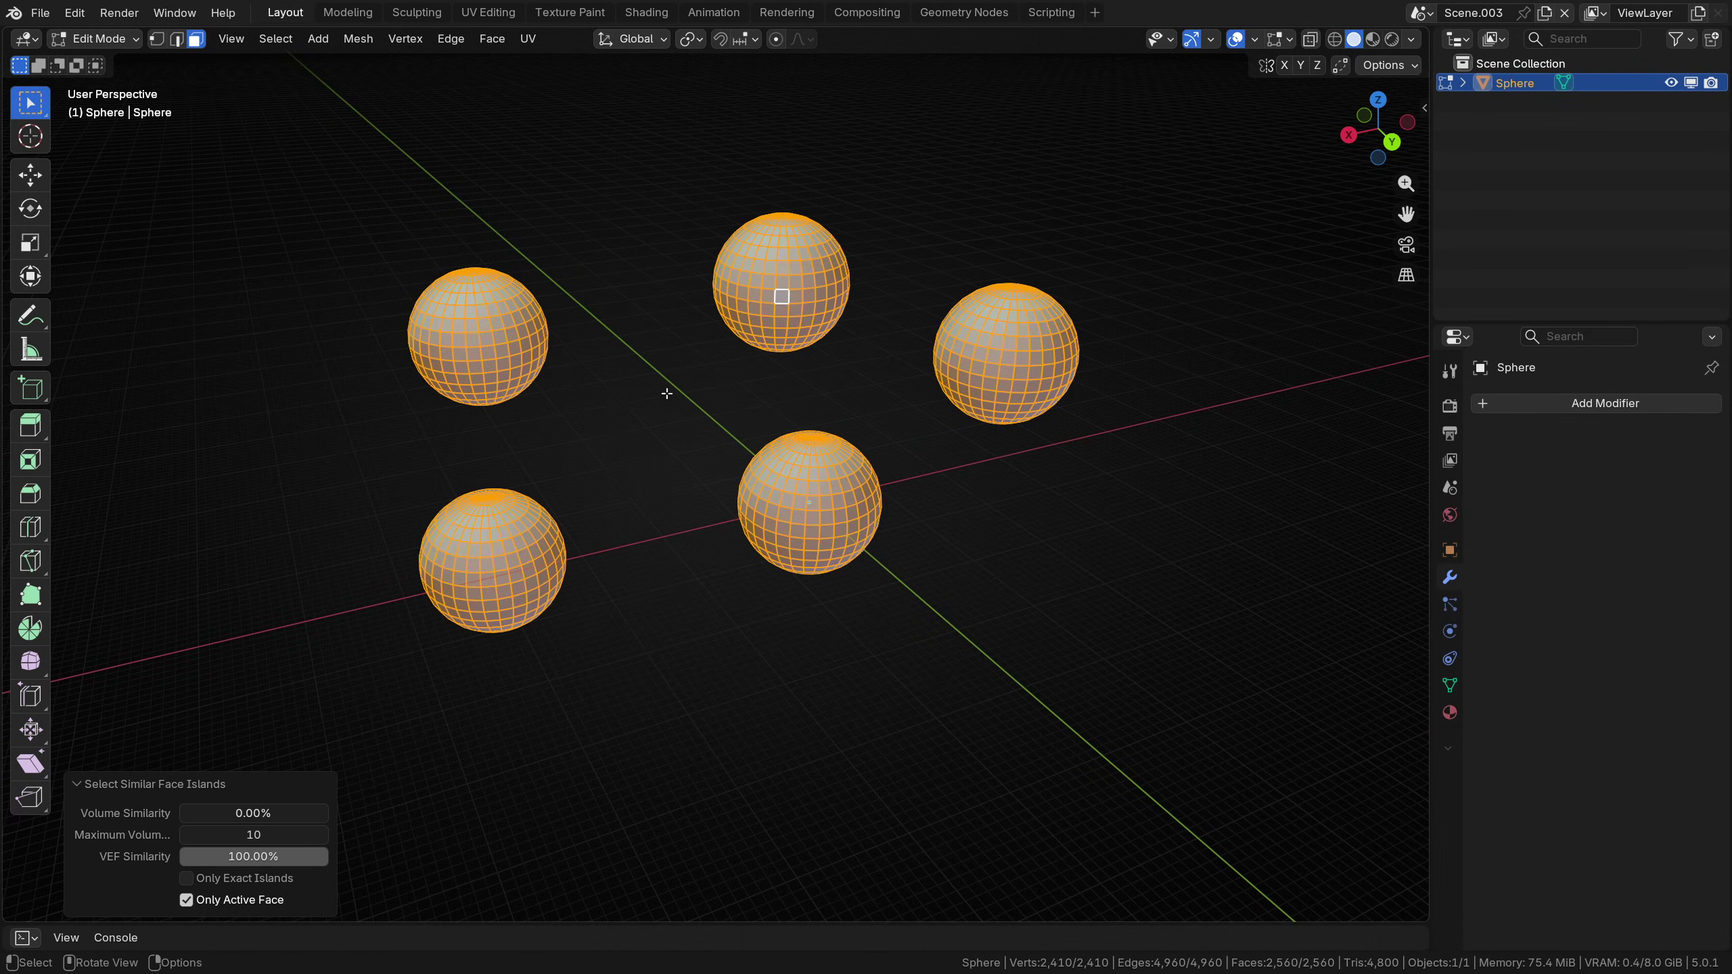
Restrict the similar island selection with Only Exact Islands, and then deselect everything
{"action": "left_click", "coordinate": [228, 880]}
{"action": "left_click", "coordinate": [228, 880]}
{"action": "left_click", "coordinate": [228, 881]}
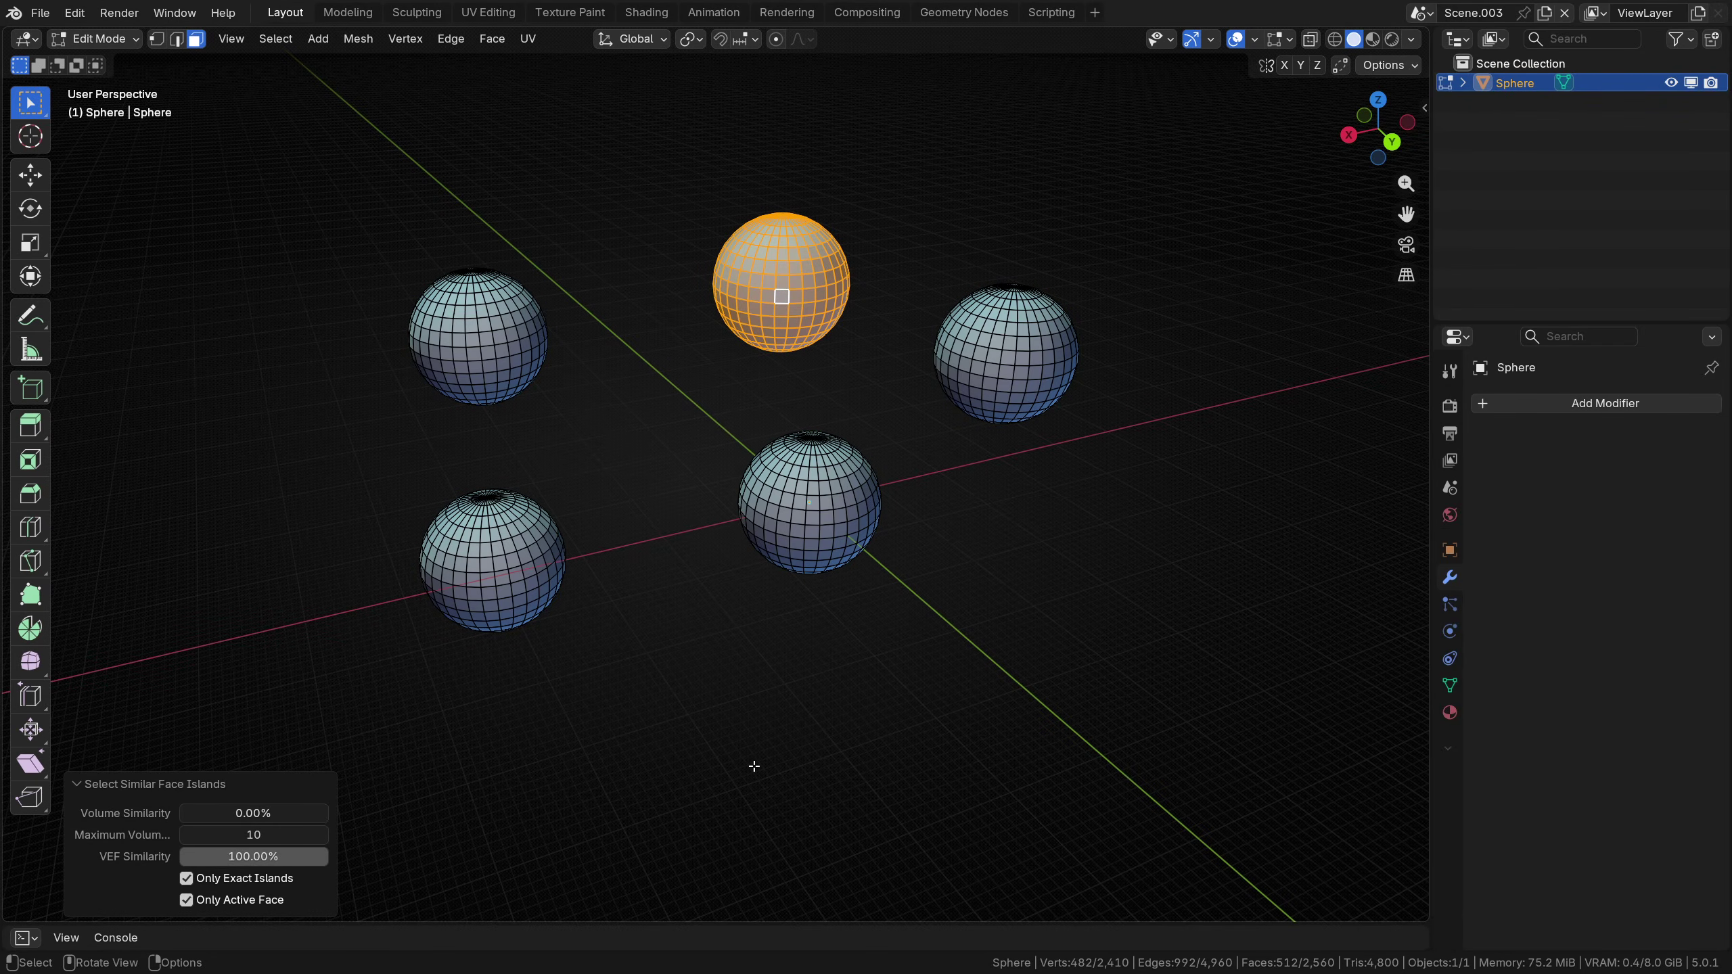
{"action": "key", "text": "alt+a"}
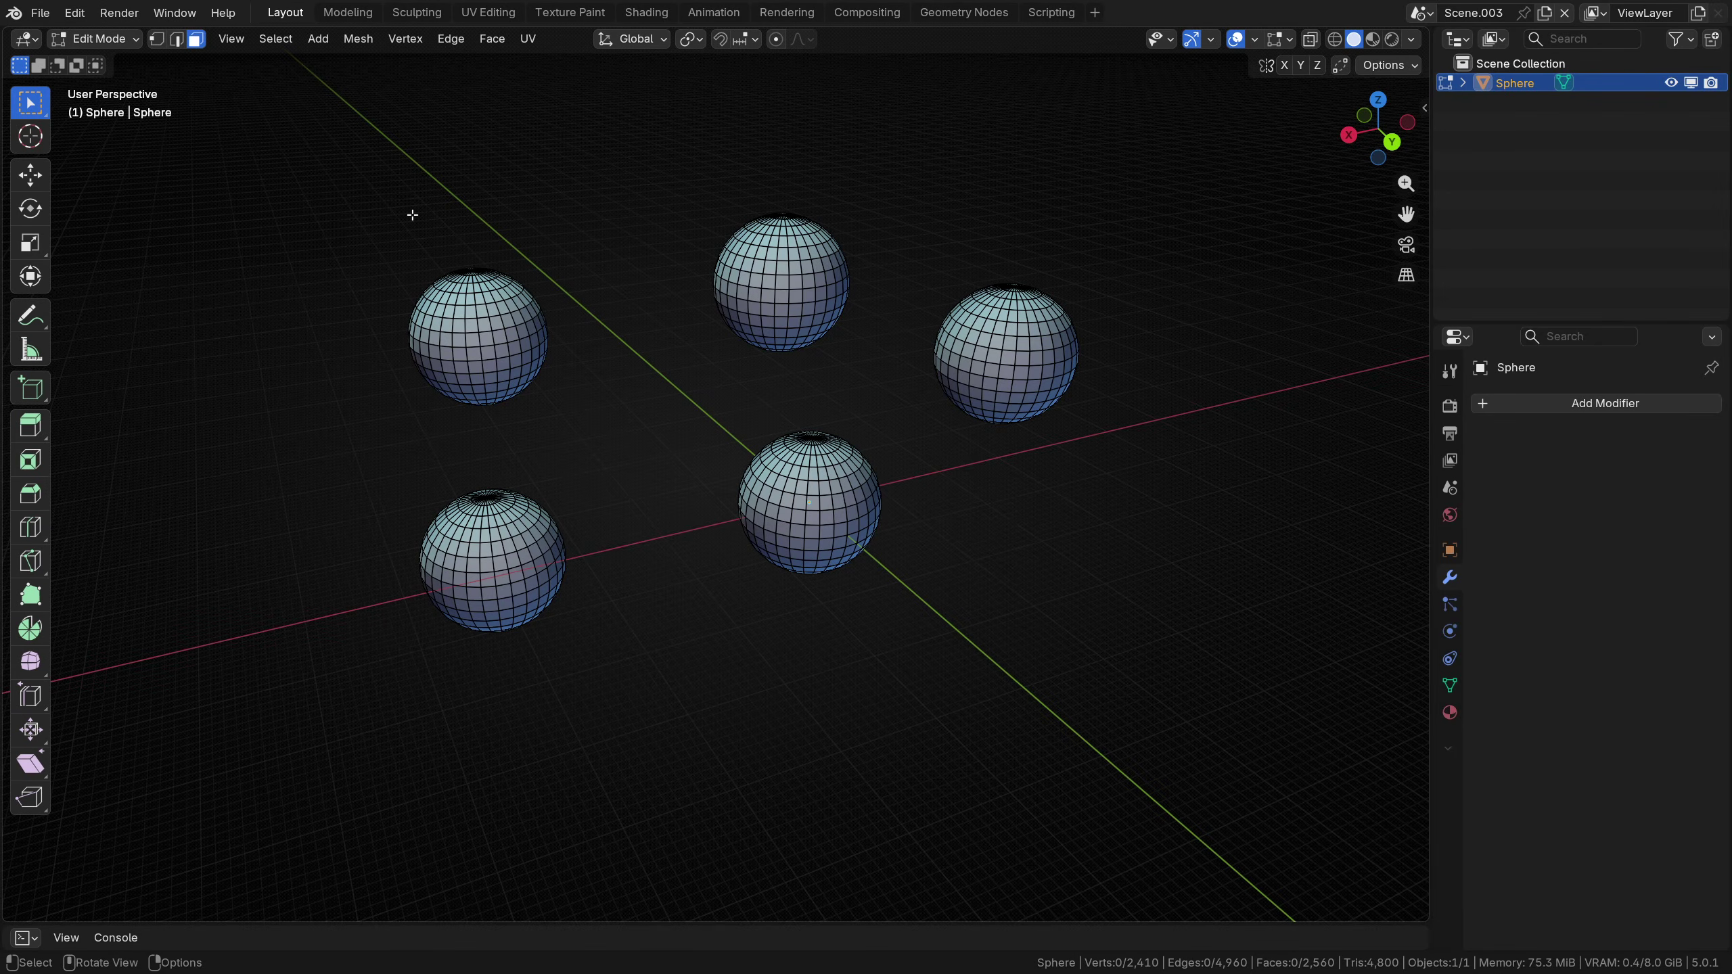
Set Select Pro's face double-click operator to Select Linked Island and save the preferences
{"action": "left_click", "coordinate": [75, 13]}
{"action": "left_click", "coordinate": [171, 287]}
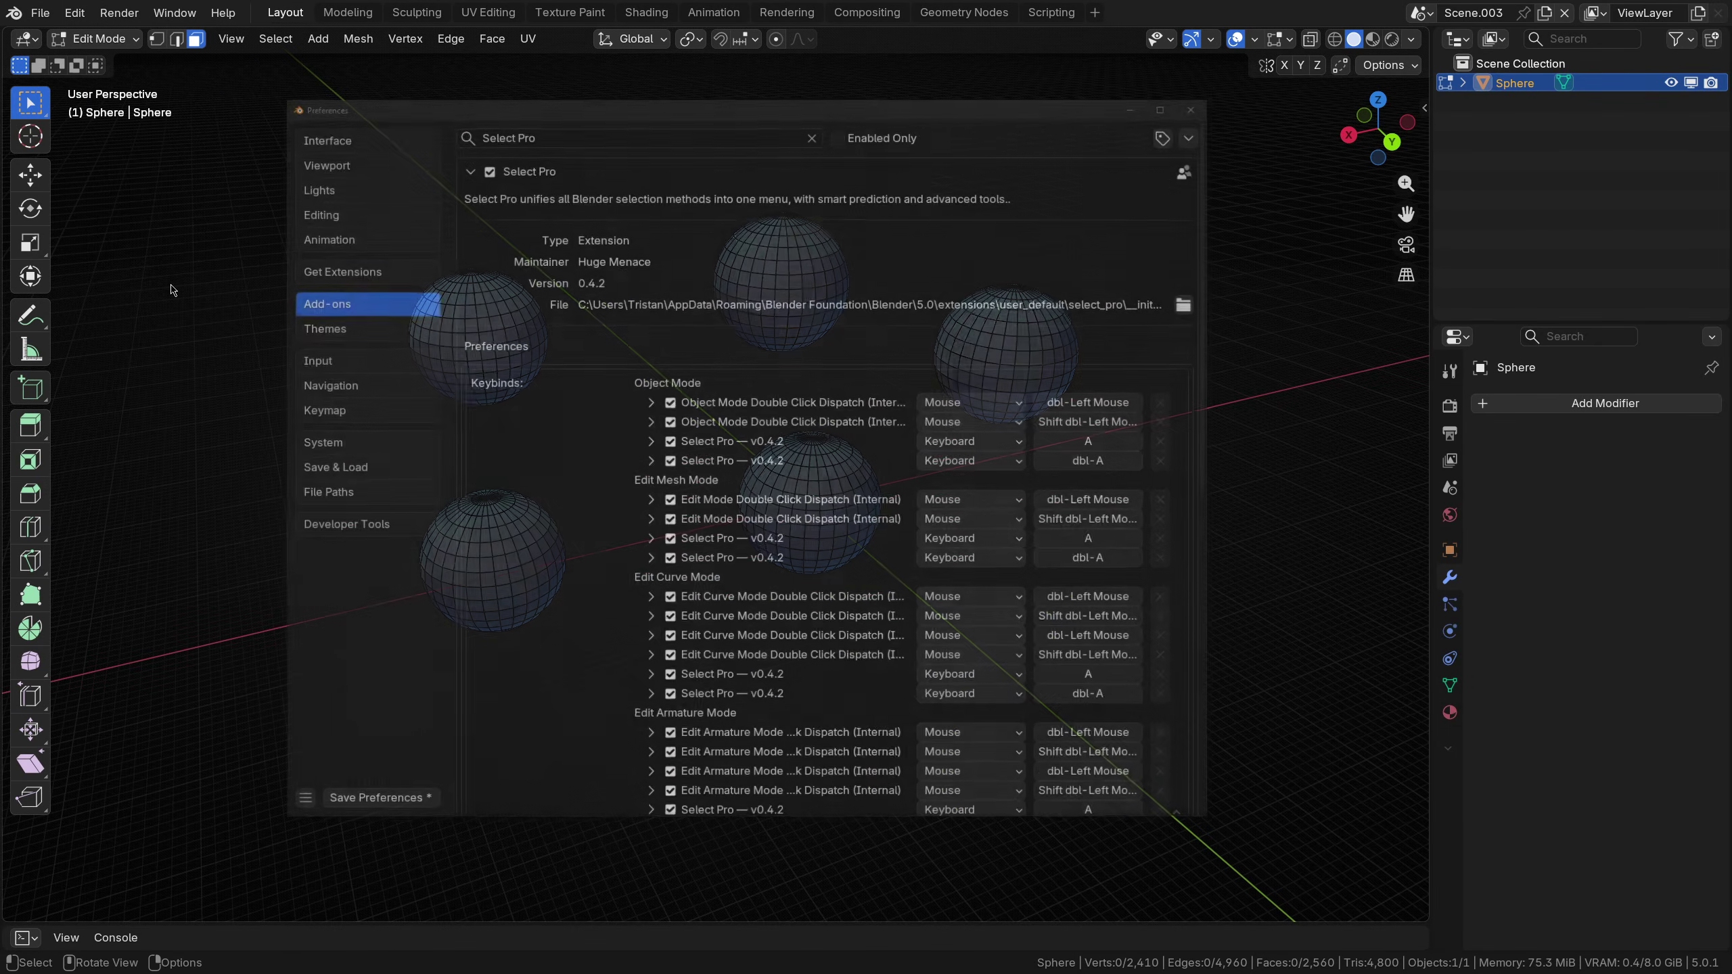
{"action": "scroll", "coordinate": [974, 504], "scroll_direction": "down", "scroll_amount": 15}
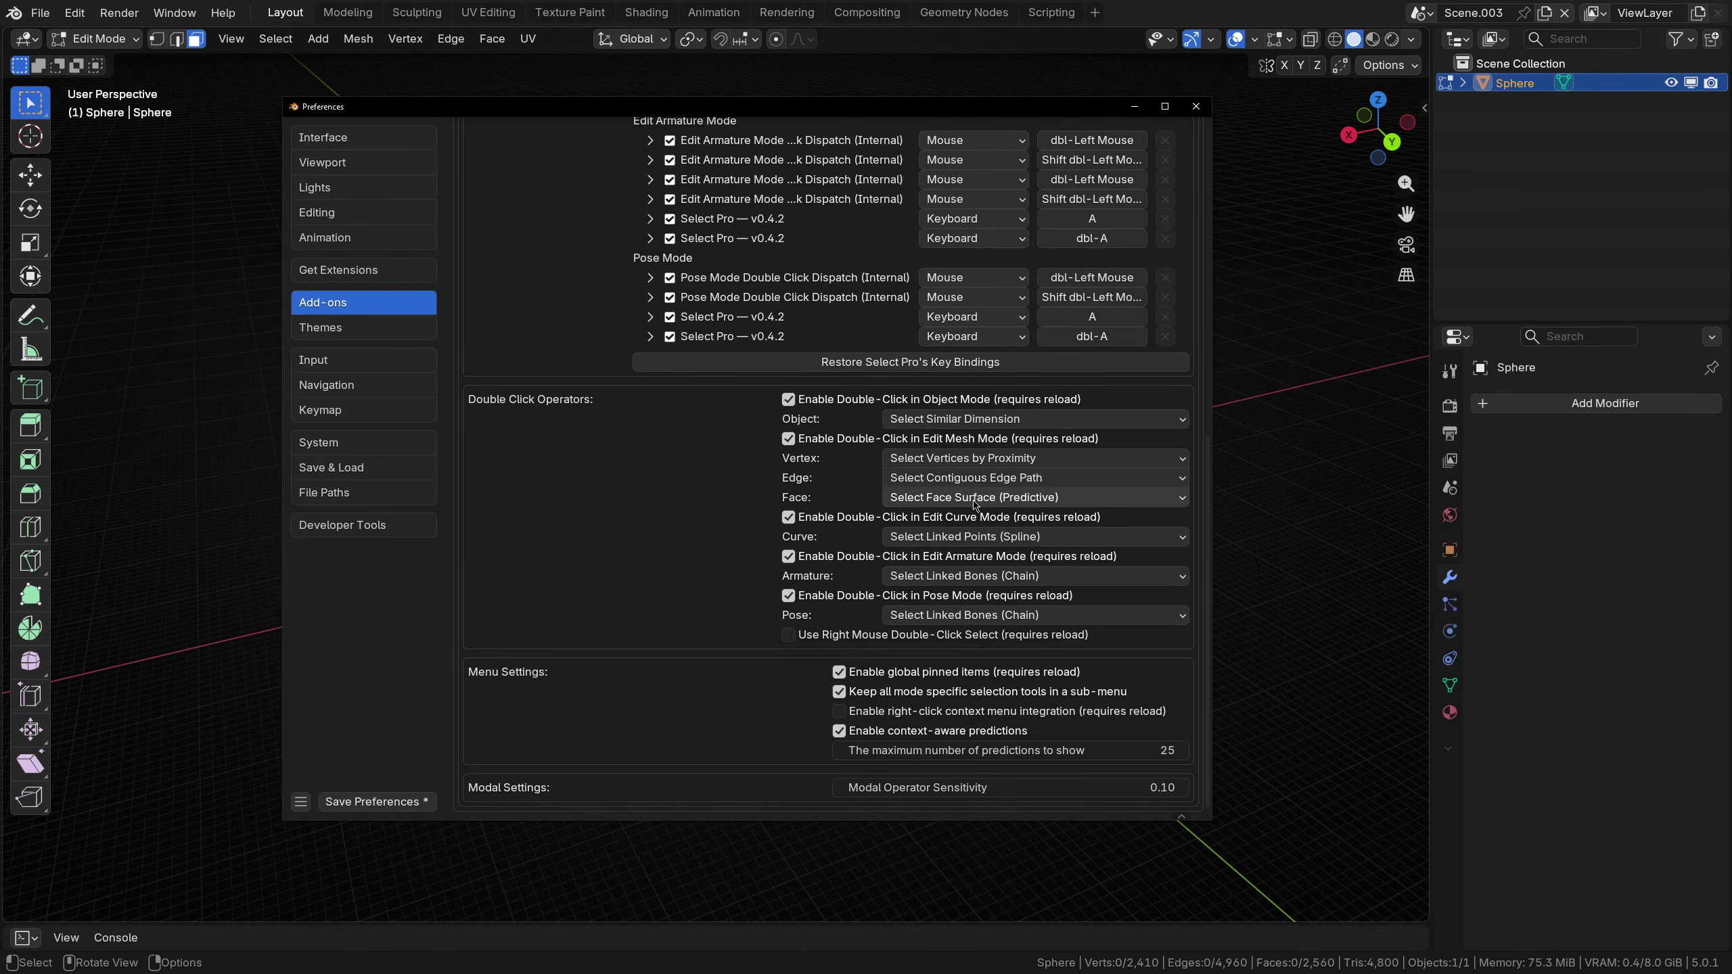
{"action": "left_click", "coordinate": [973, 500]}
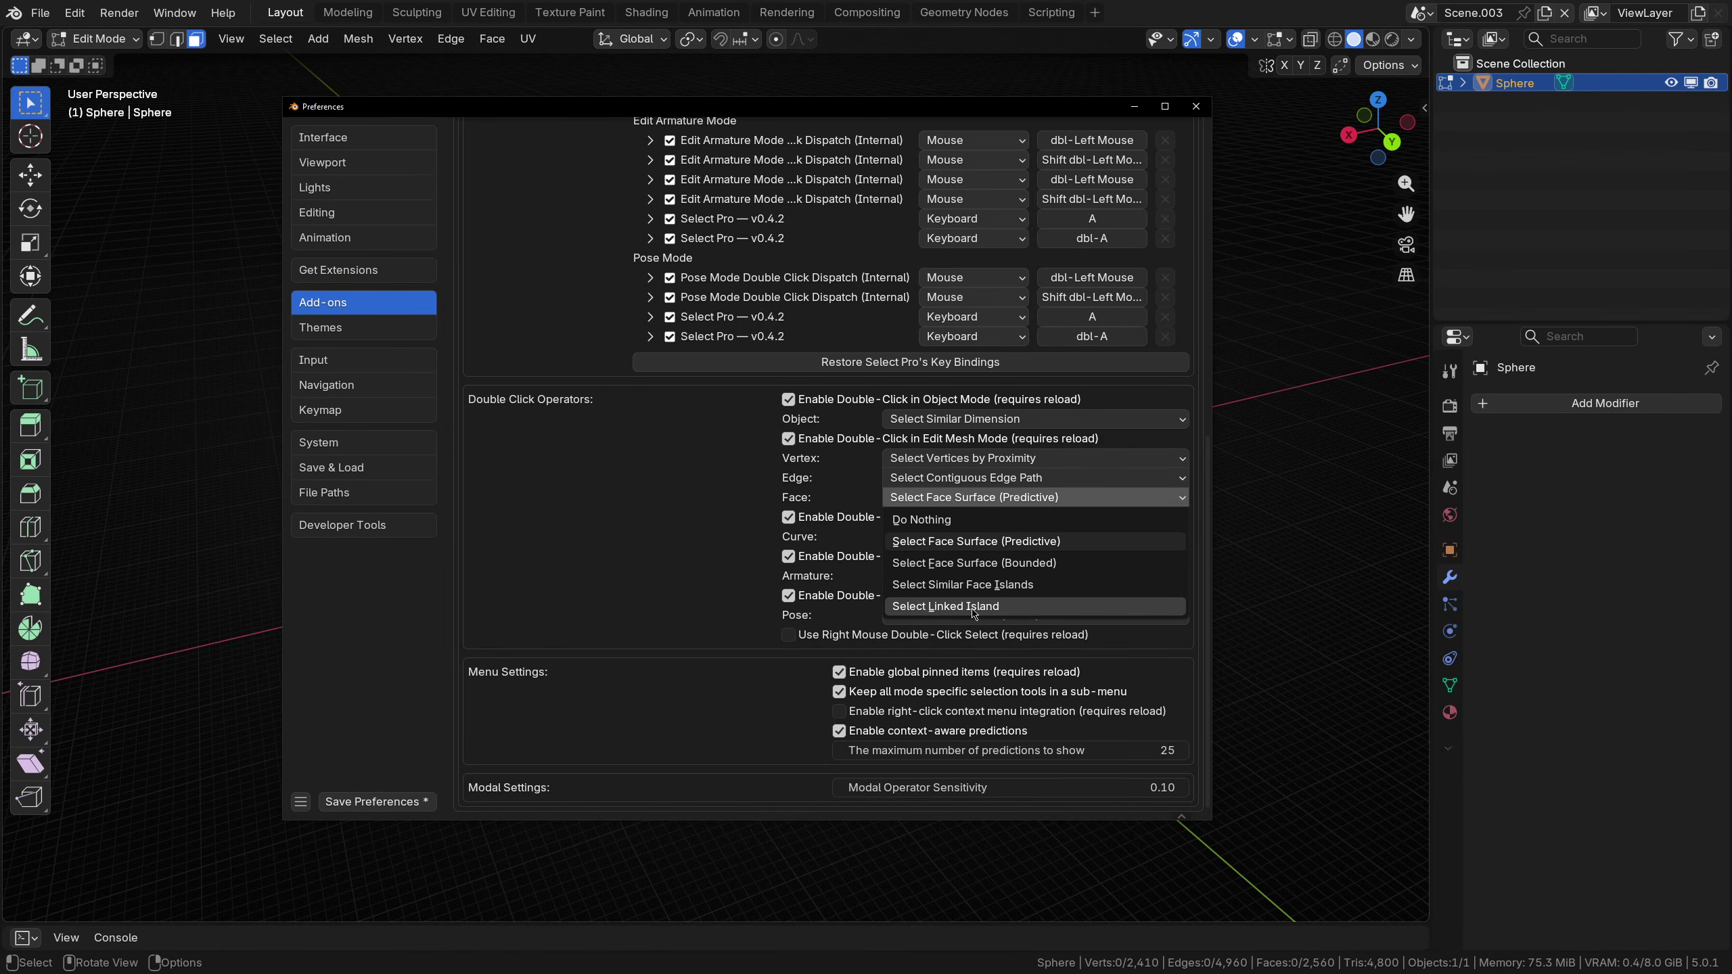
{"action": "left_click", "coordinate": [950, 606]}
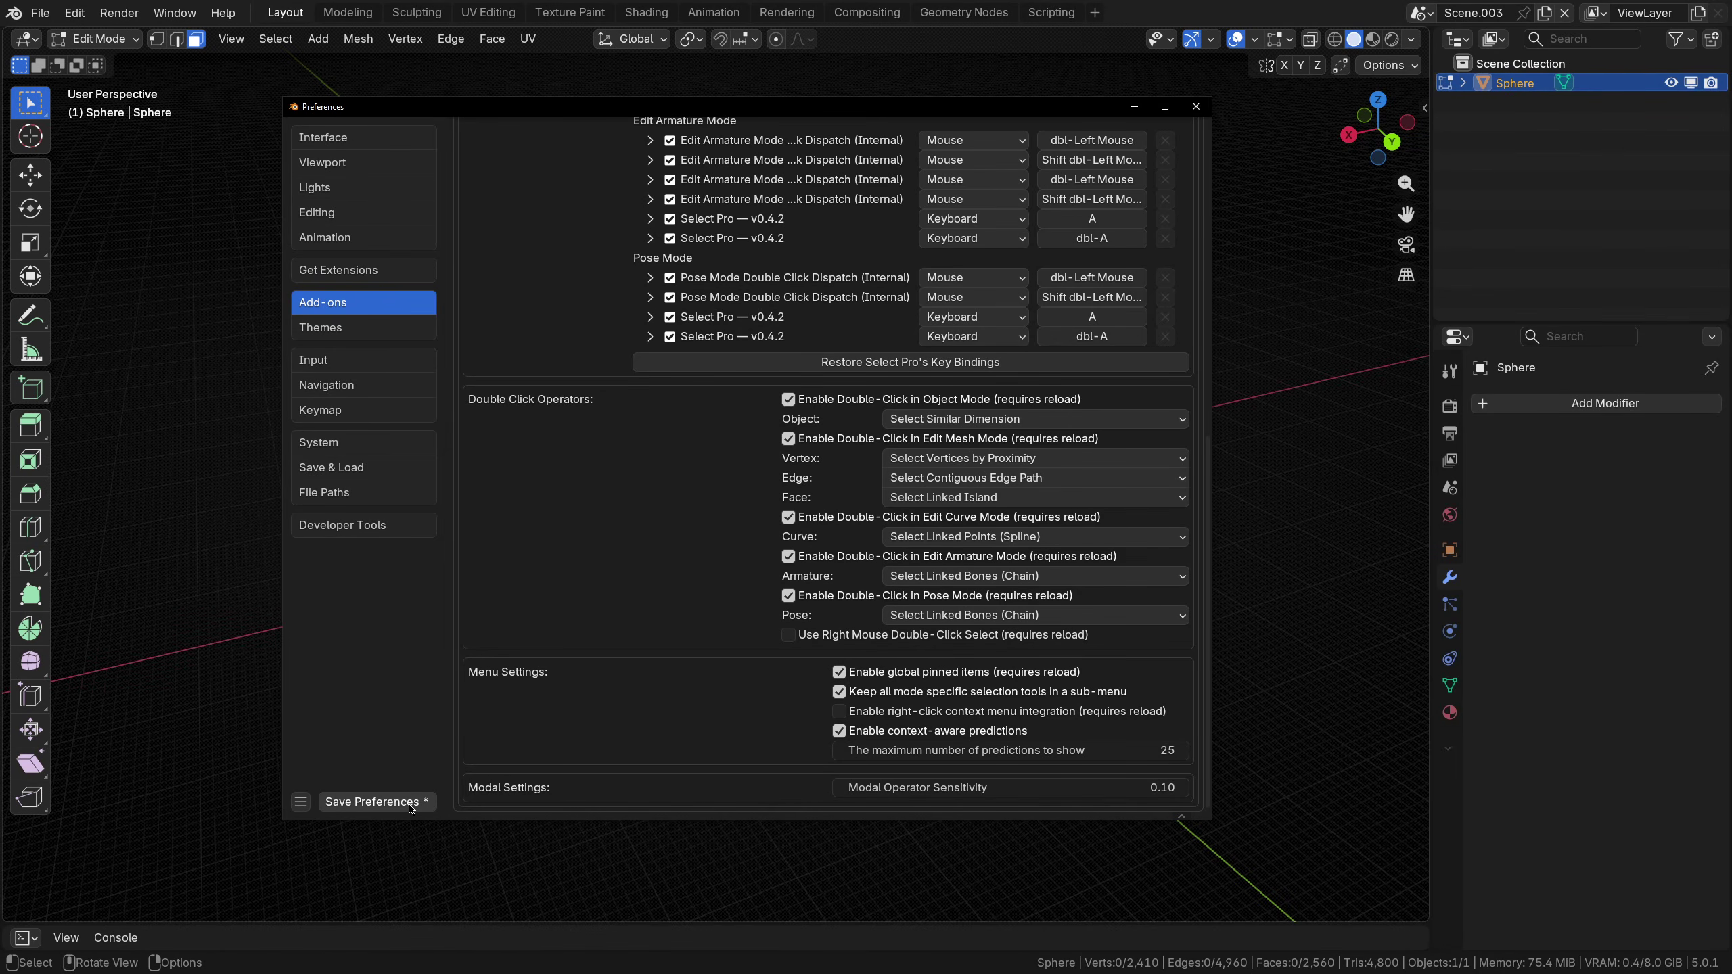
{"action": "left_click", "coordinate": [379, 804]}
{"action": "left_click", "coordinate": [1195, 107]}
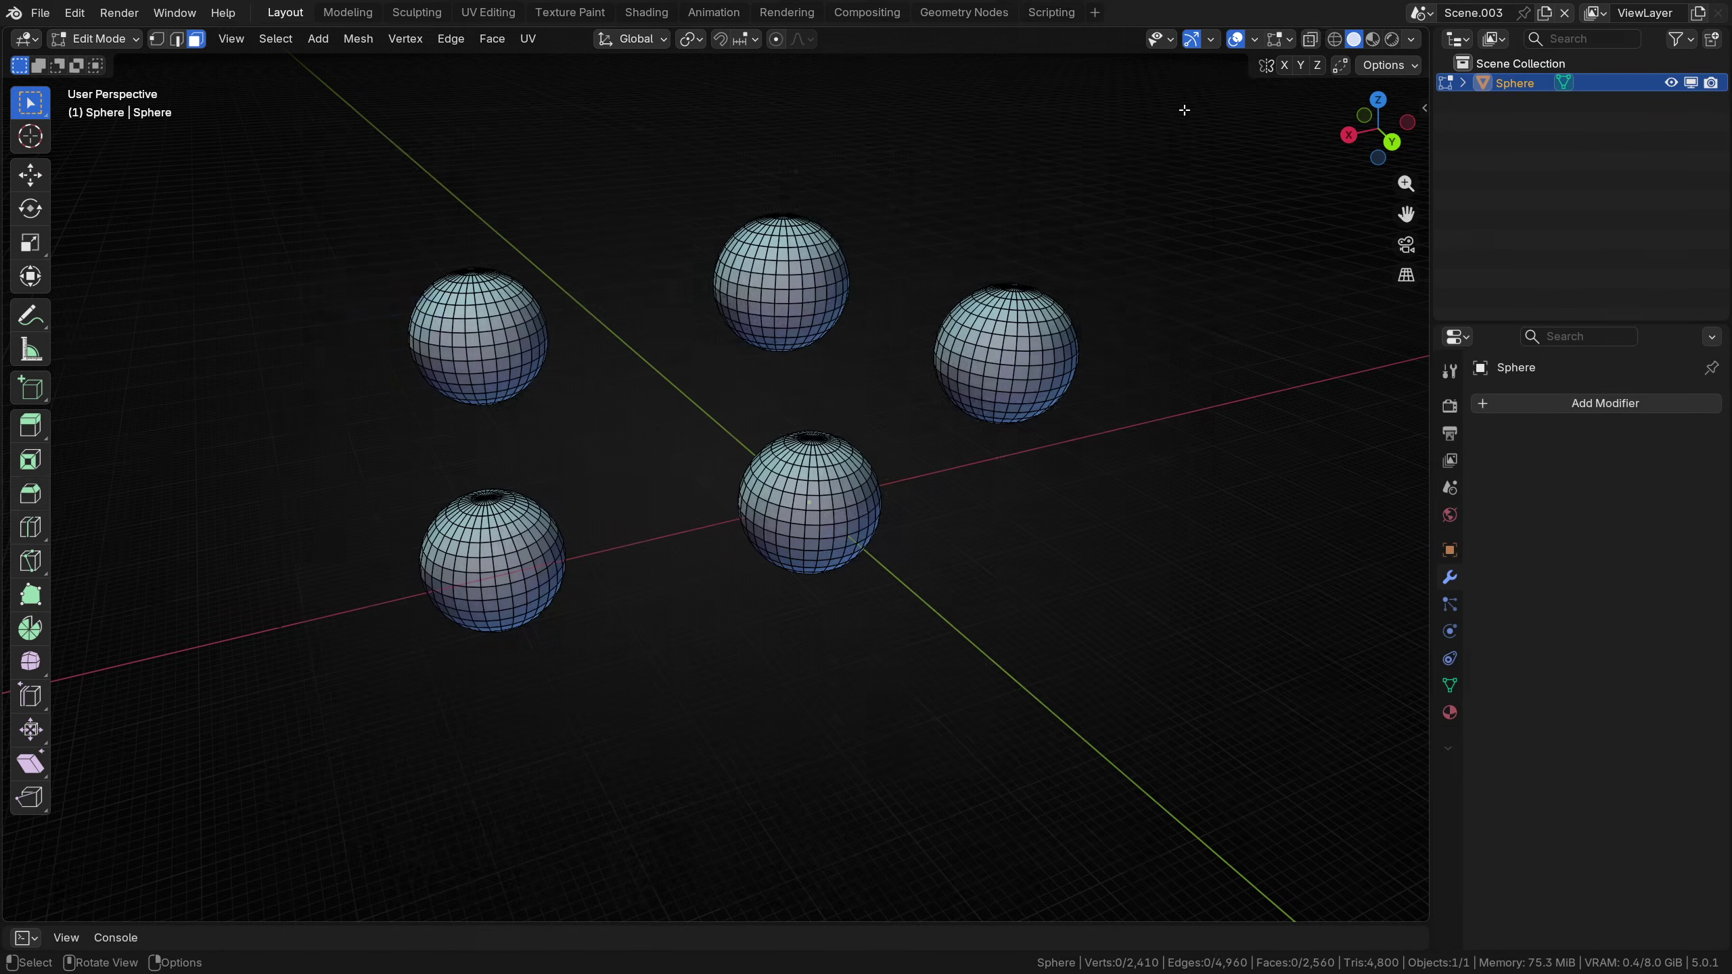
Test the double-click selection by selecting the whole linked island of four spheres one after another
{"action": "double_click", "coordinate": [785, 321]}
{"action": "double_click", "coordinate": [488, 350]}
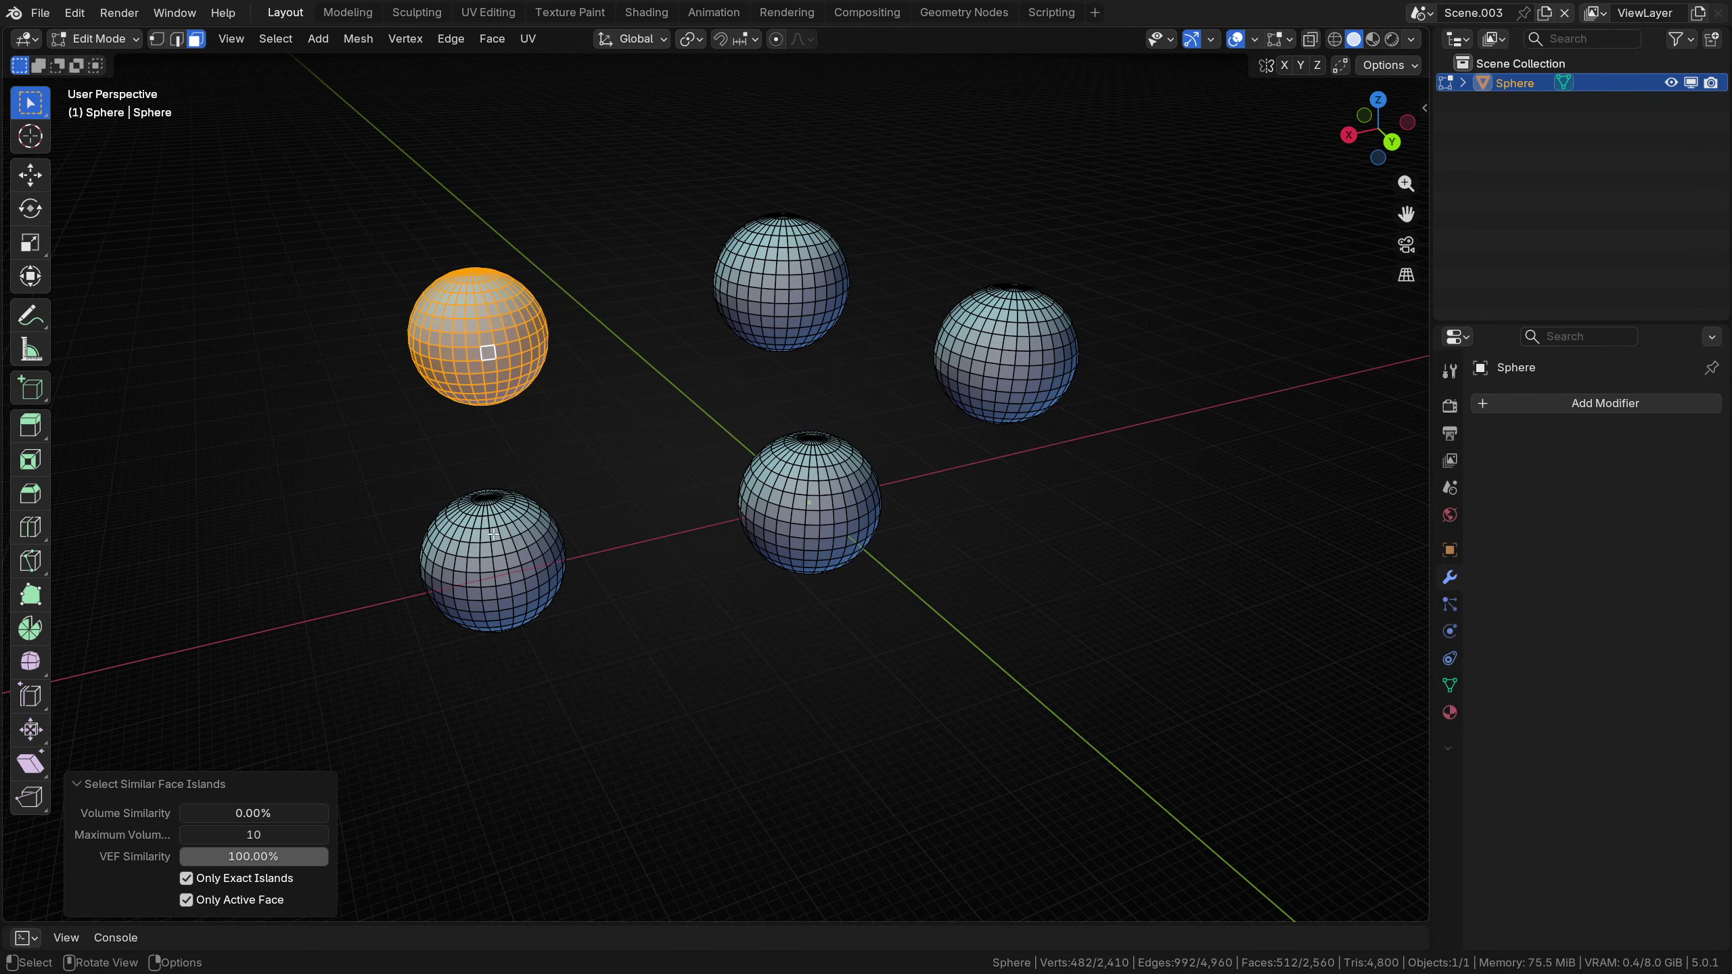
{"action": "double_click", "coordinate": [493, 539]}
{"action": "left_click", "coordinate": [840, 516]}
{"action": "double_click", "coordinate": [840, 516]}
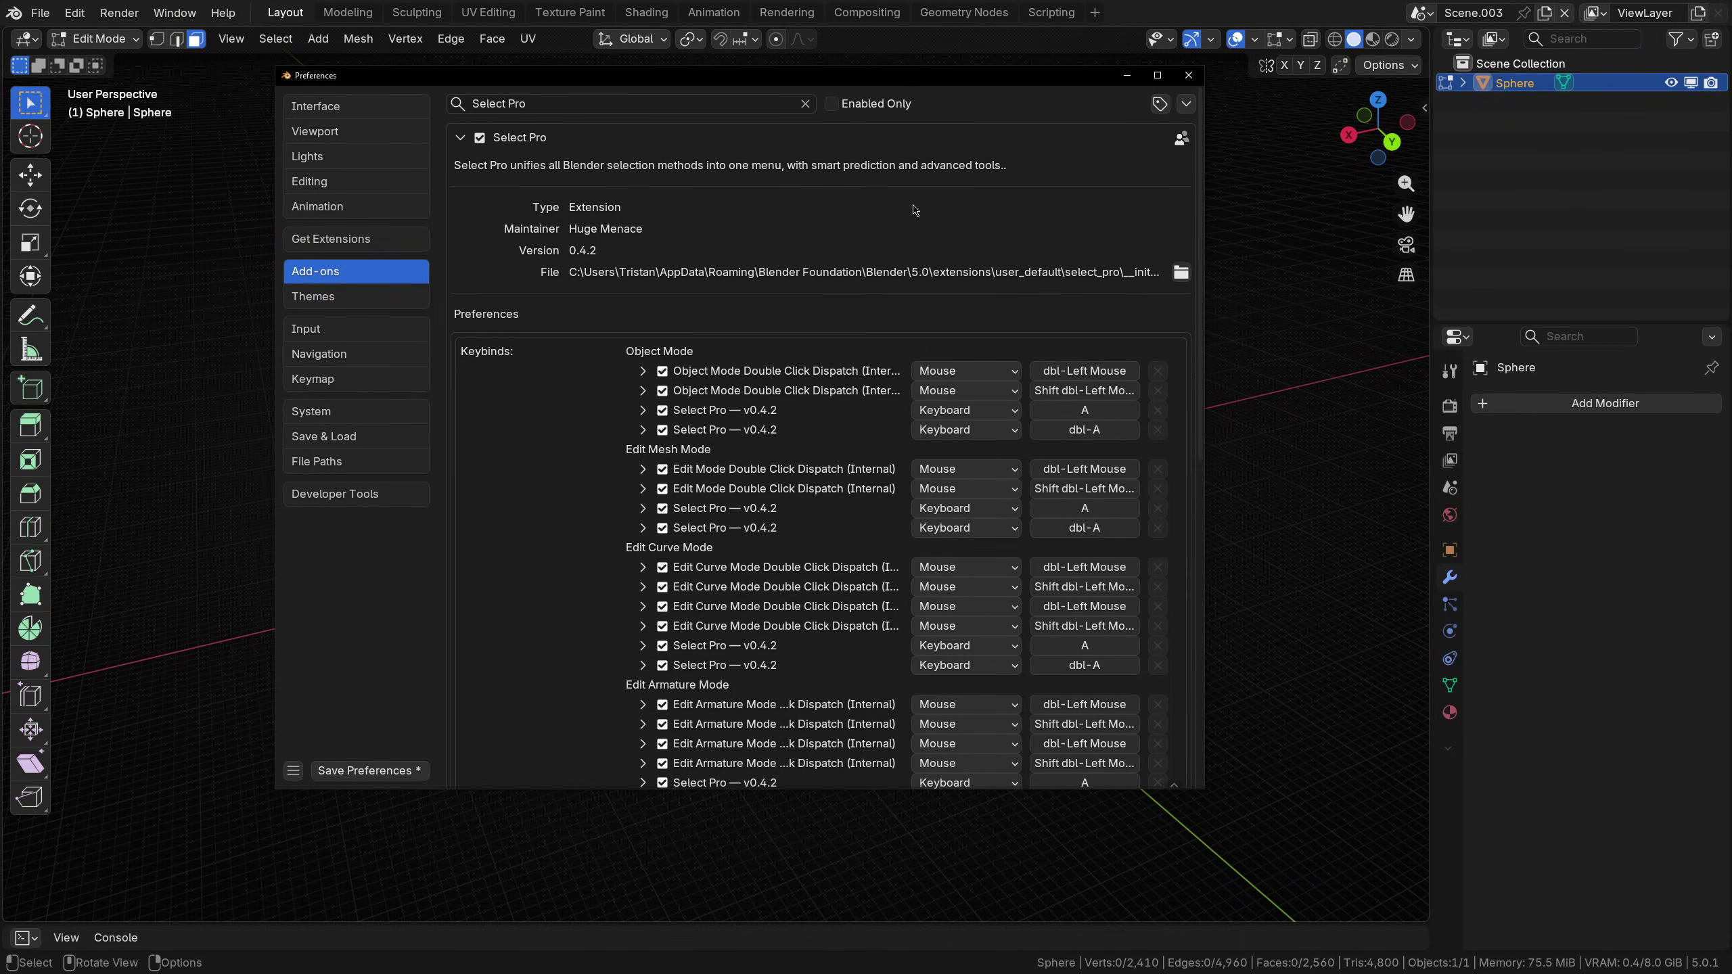
Review Select Pro's keybinds, double-click operators and available Object mode choices in the add-on preferences
{"action": "scroll", "coordinate": [915, 210], "scroll_direction": "down", "scroll_amount": 5}
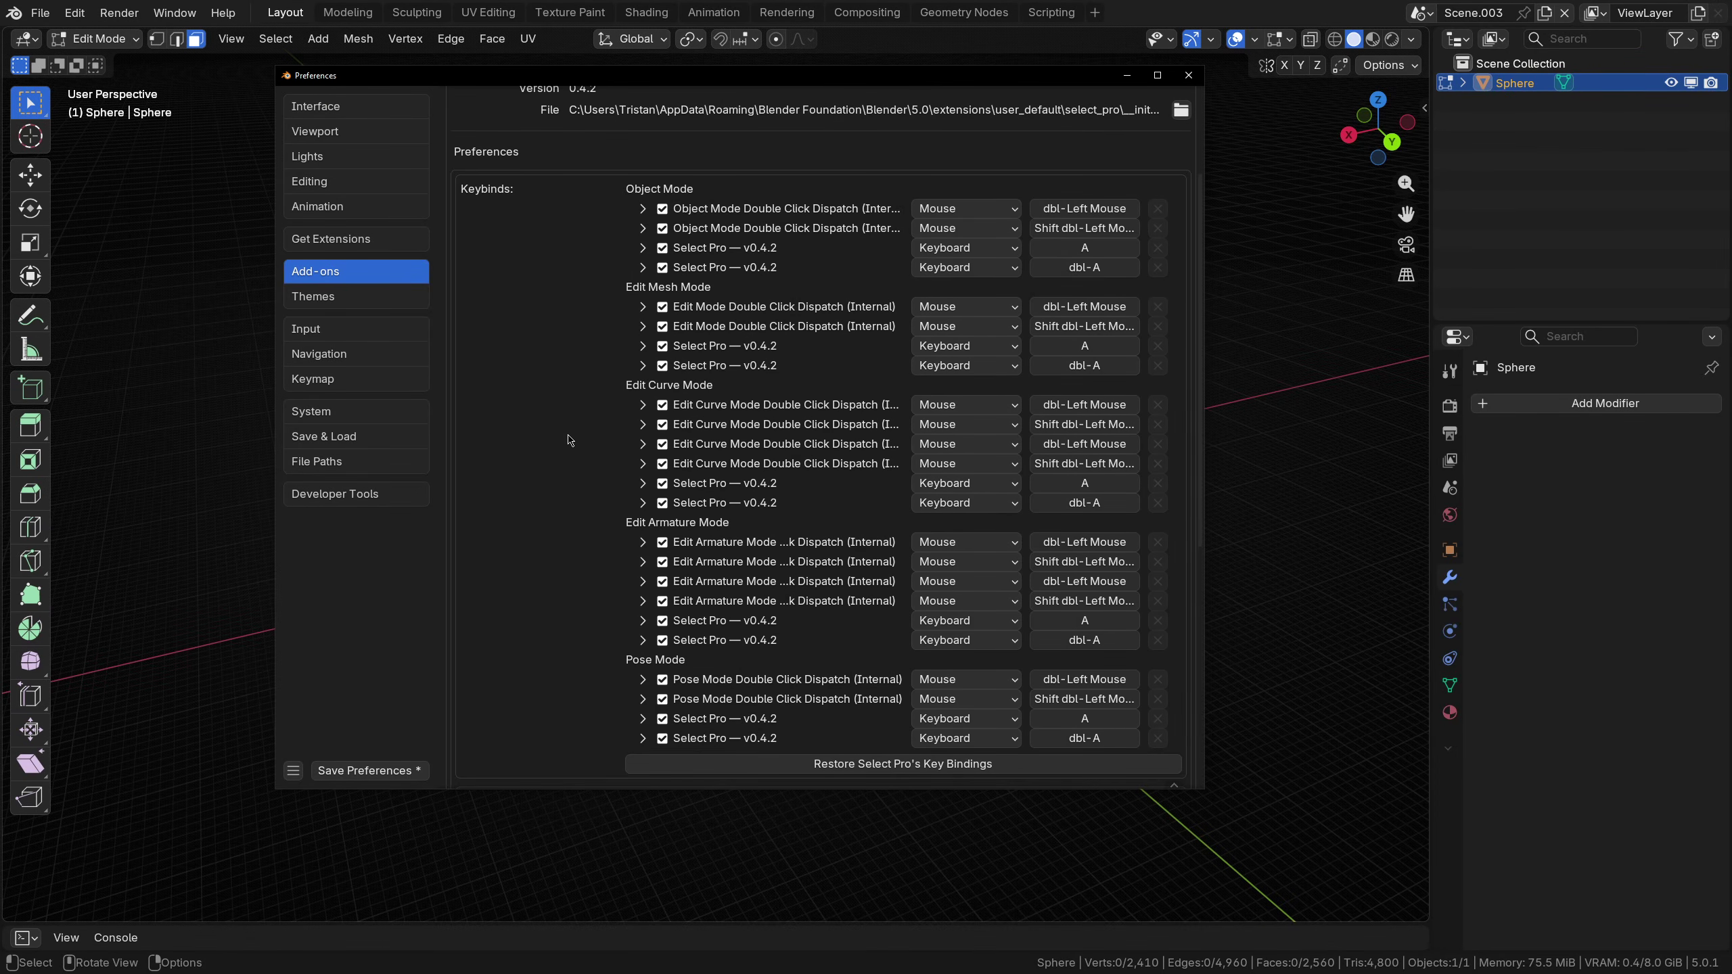
{"action": "scroll", "coordinate": [571, 439], "scroll_direction": "down", "scroll_amount": 10}
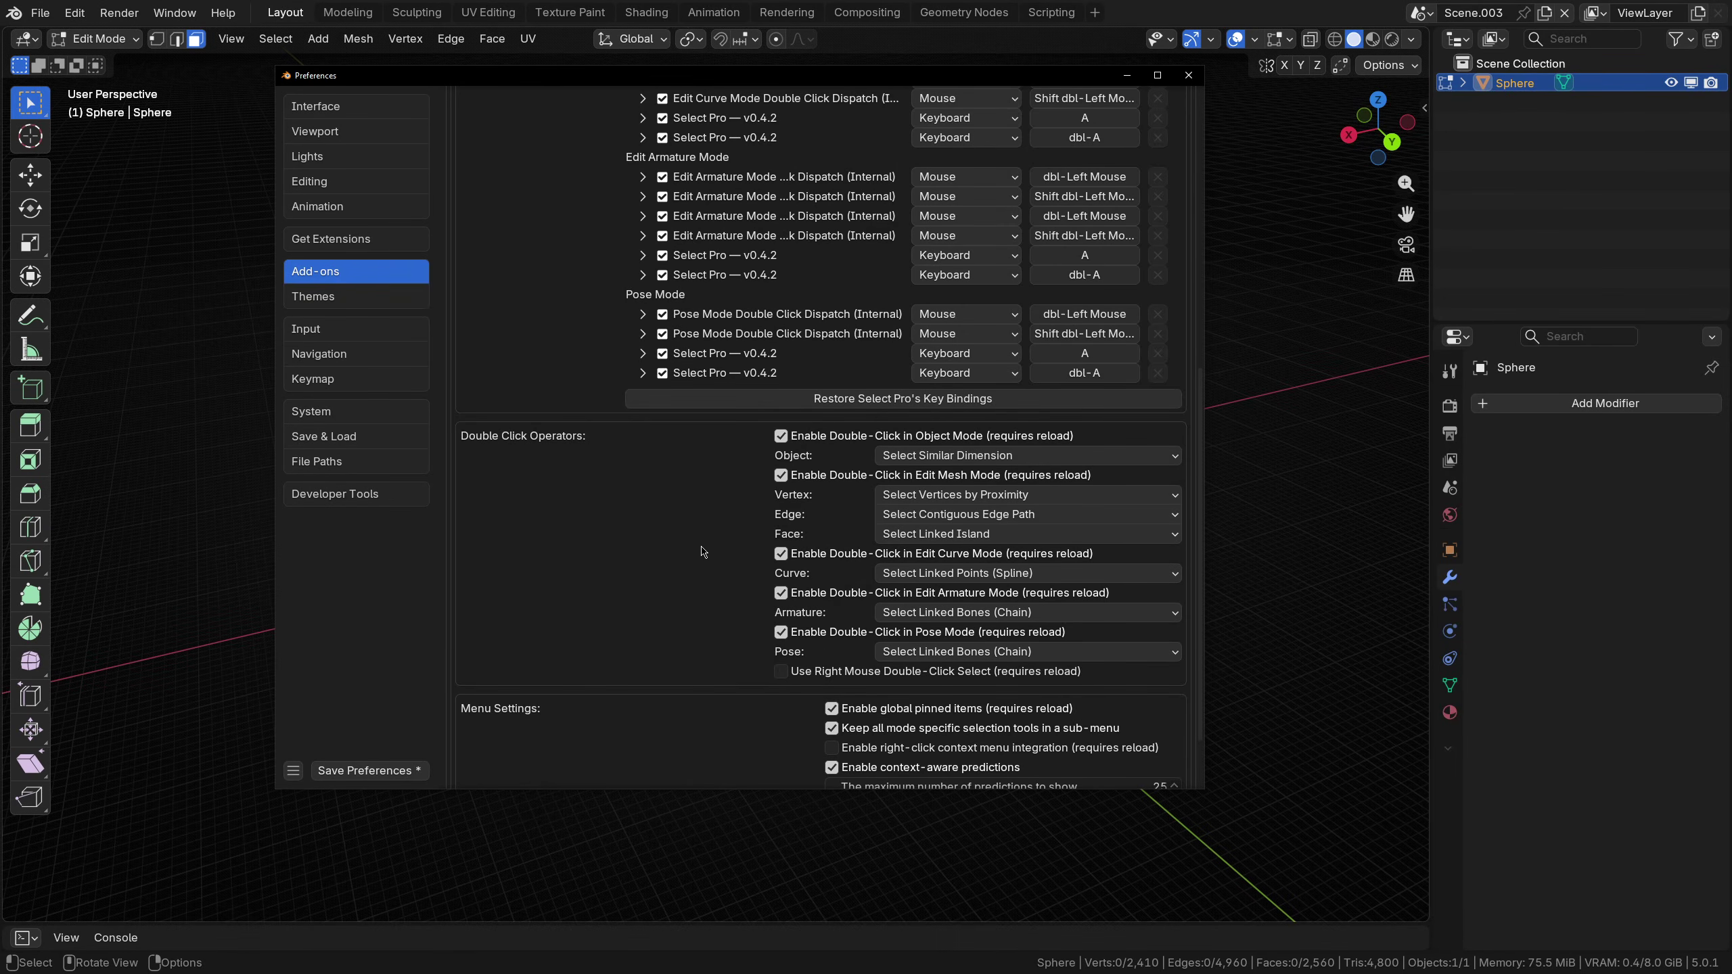
{"action": "left_click", "coordinate": [954, 456]}
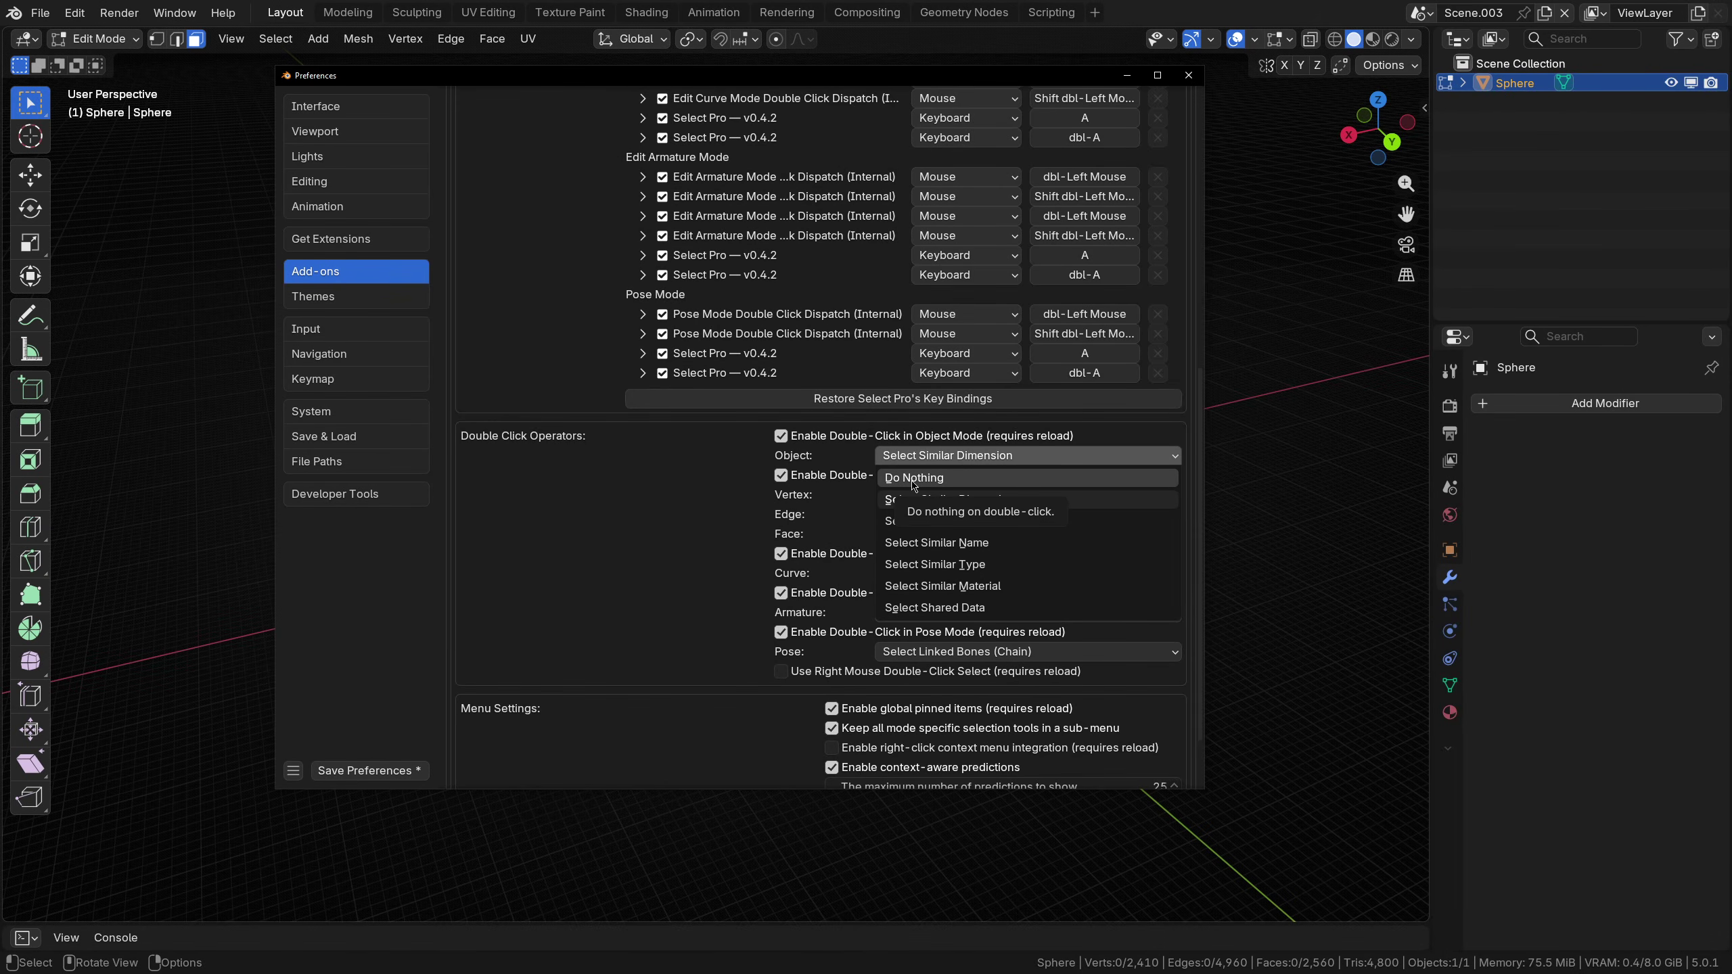
{"action": "left_click", "coordinate": [705, 509]}
{"action": "scroll", "coordinate": [704, 508], "scroll_direction": "down", "scroll_amount": 3}
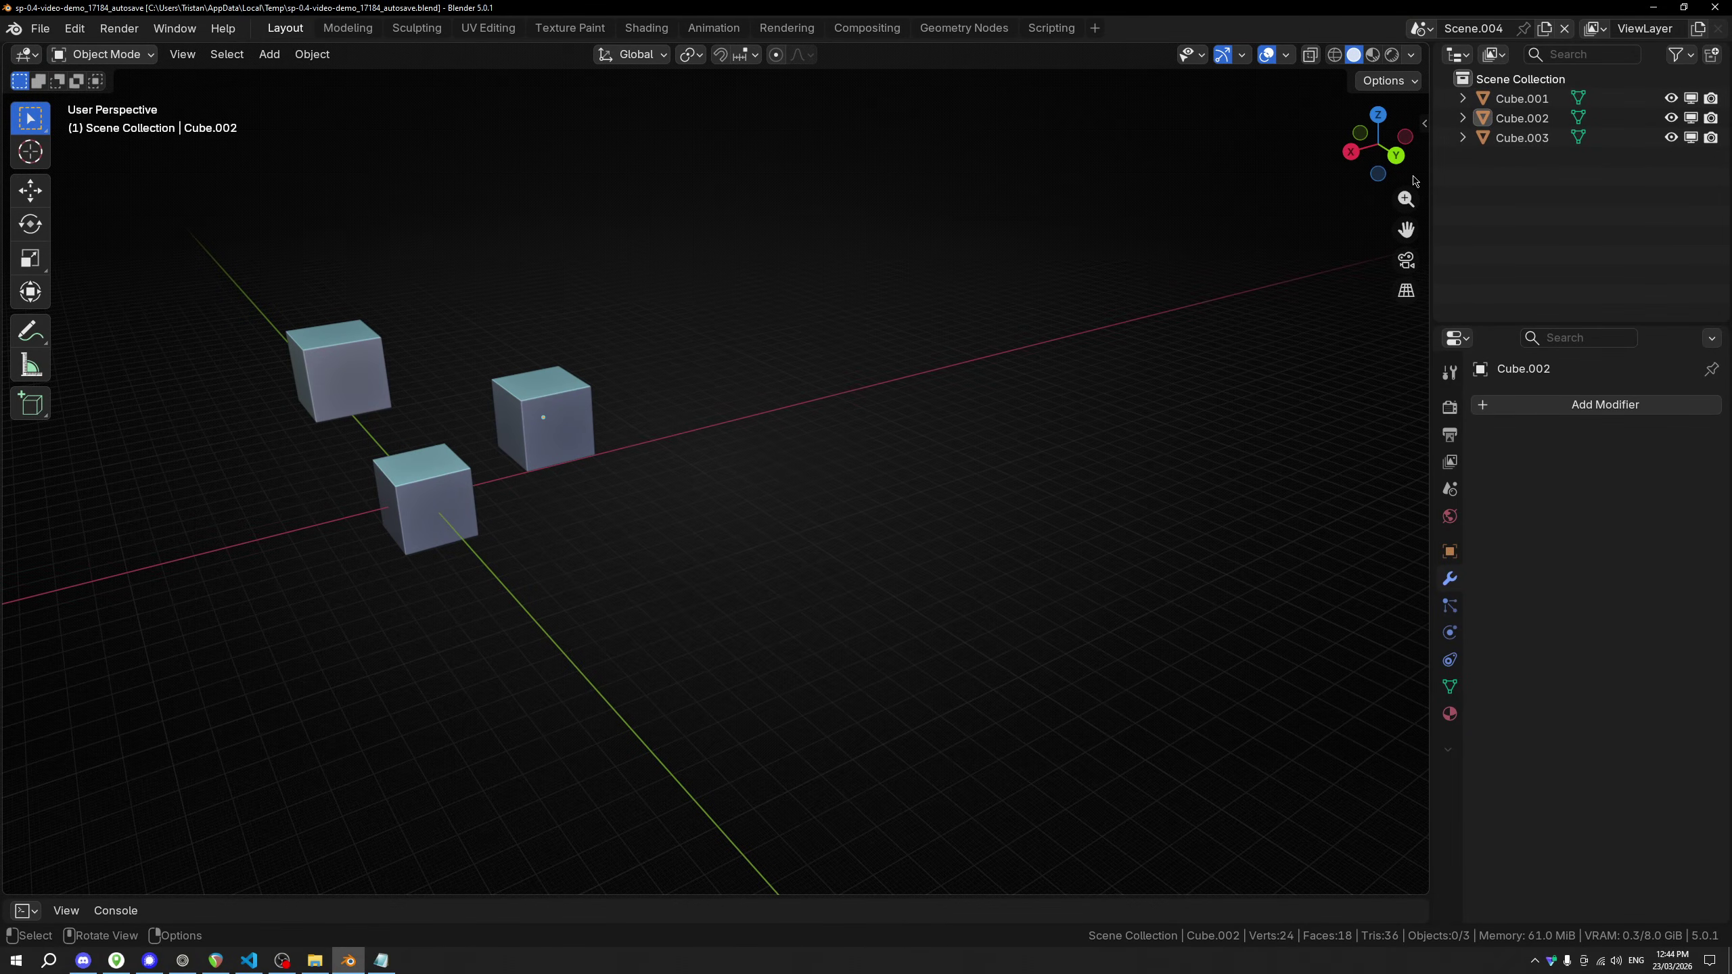
Open the Select Pro config editor in the 3D viewport and generate a custom config, widening the panel
{"action": "left_click", "coordinate": [1424, 124]}
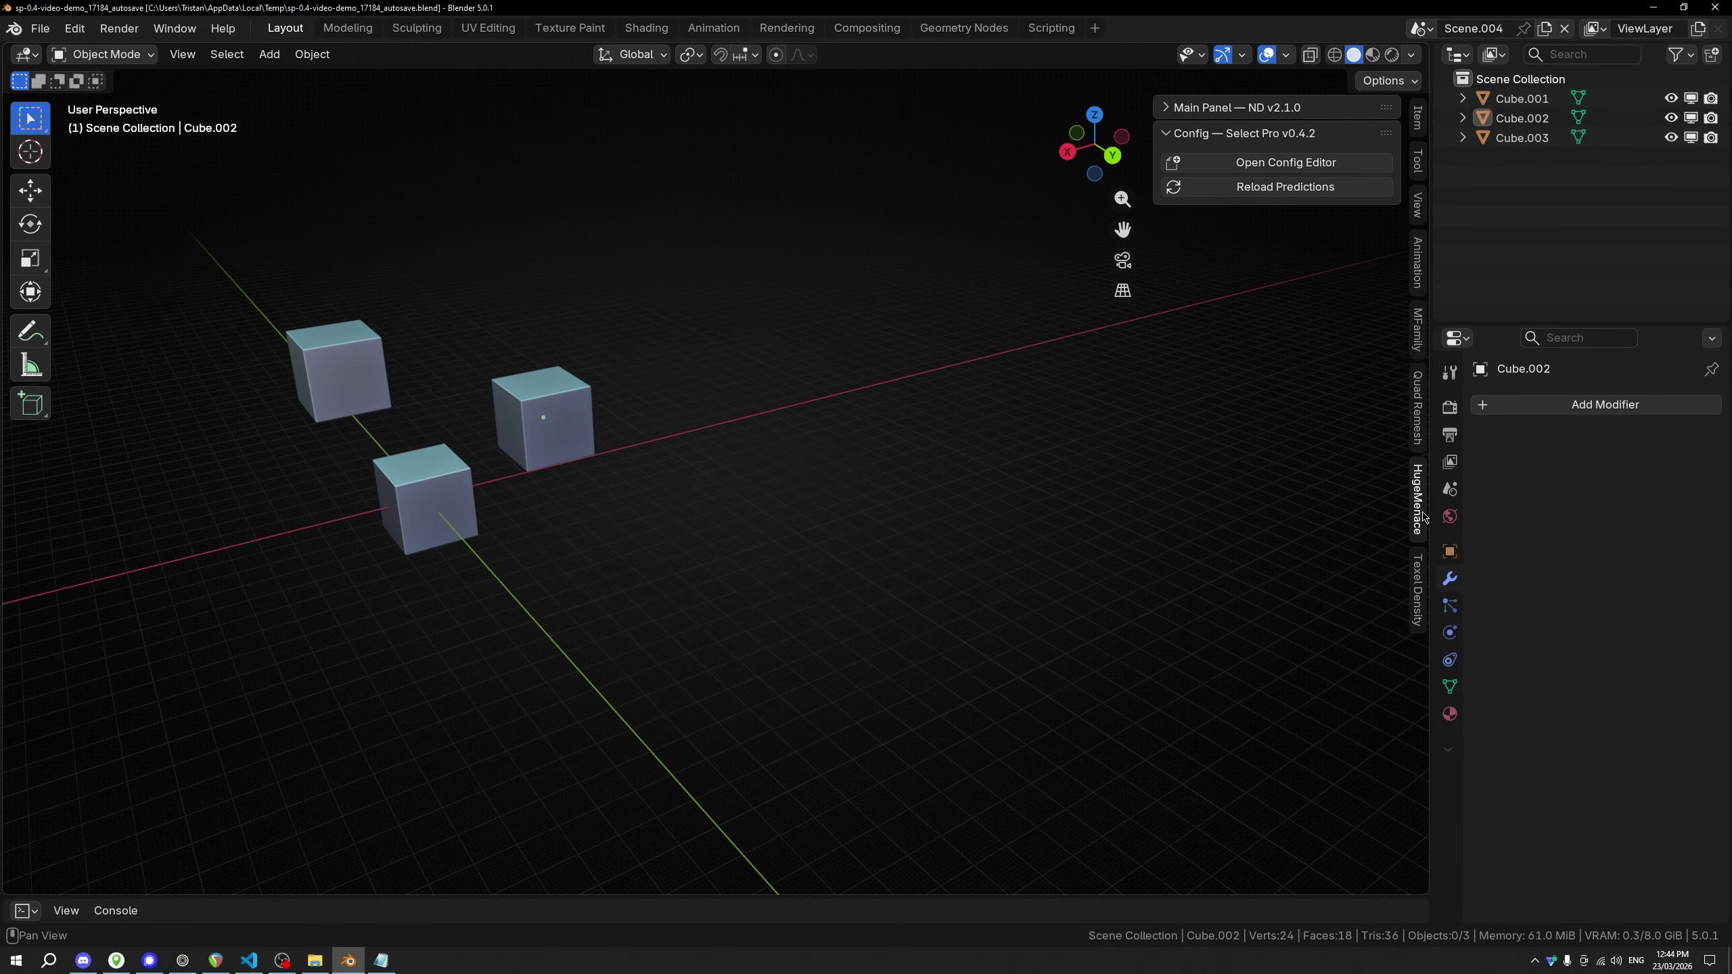
{"action": "left_click", "coordinate": [1241, 162]}
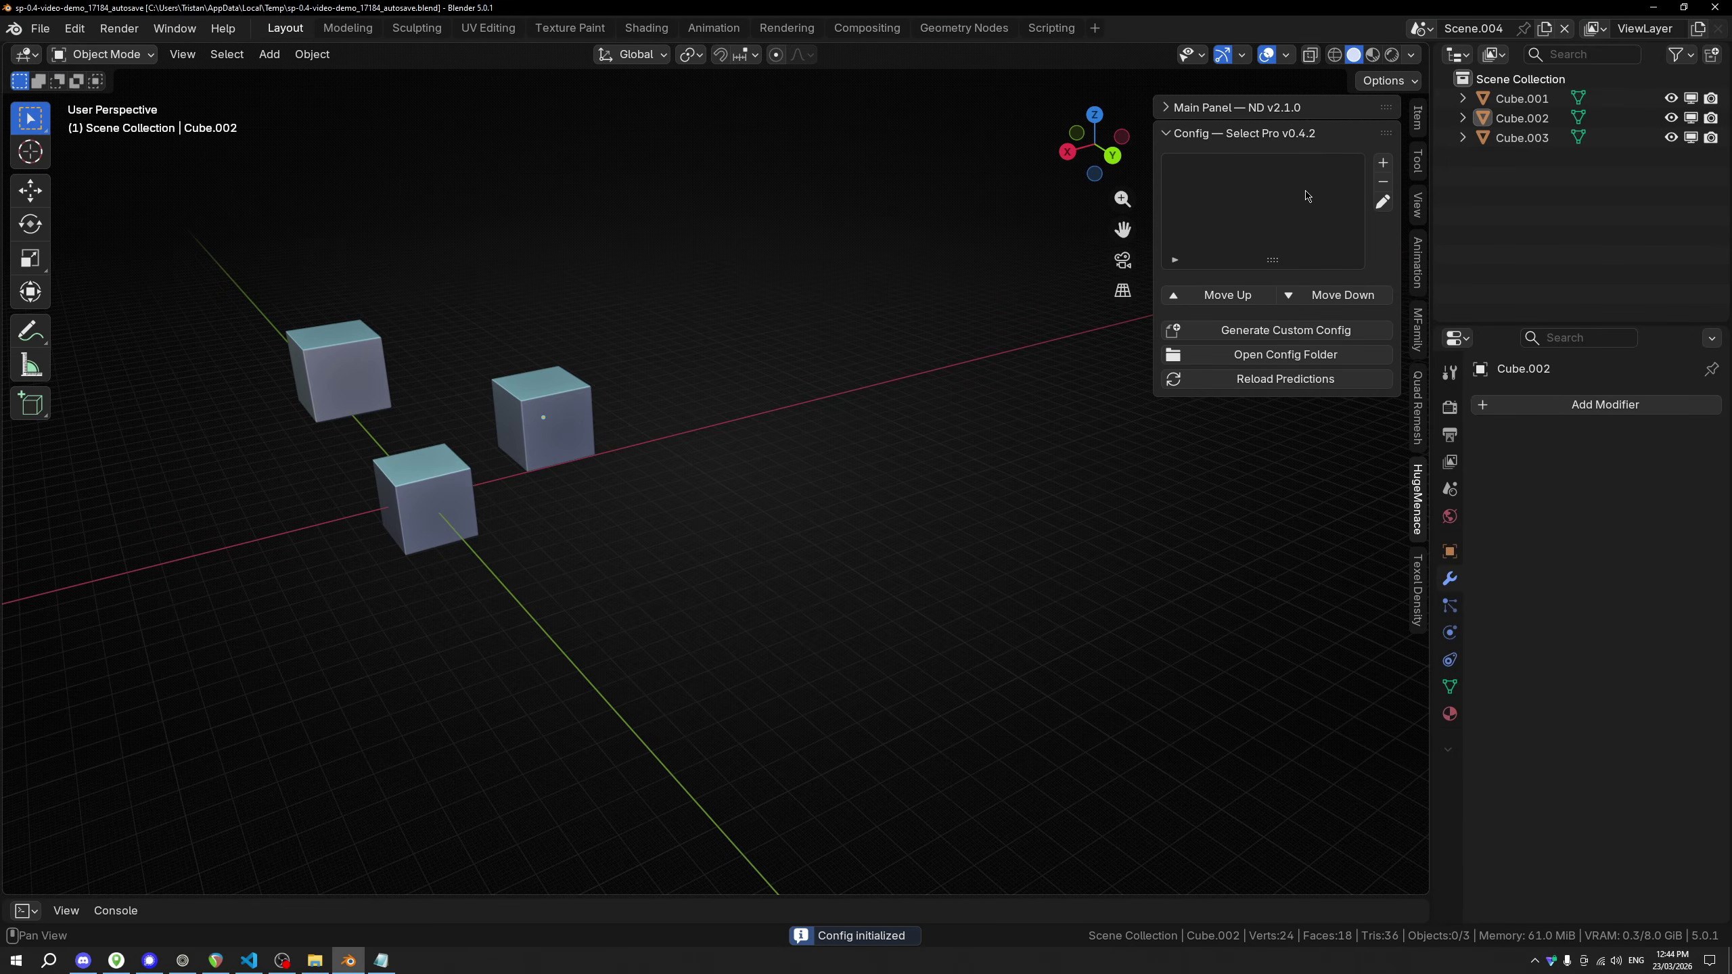
{"action": "left_click", "coordinate": [1285, 331]}
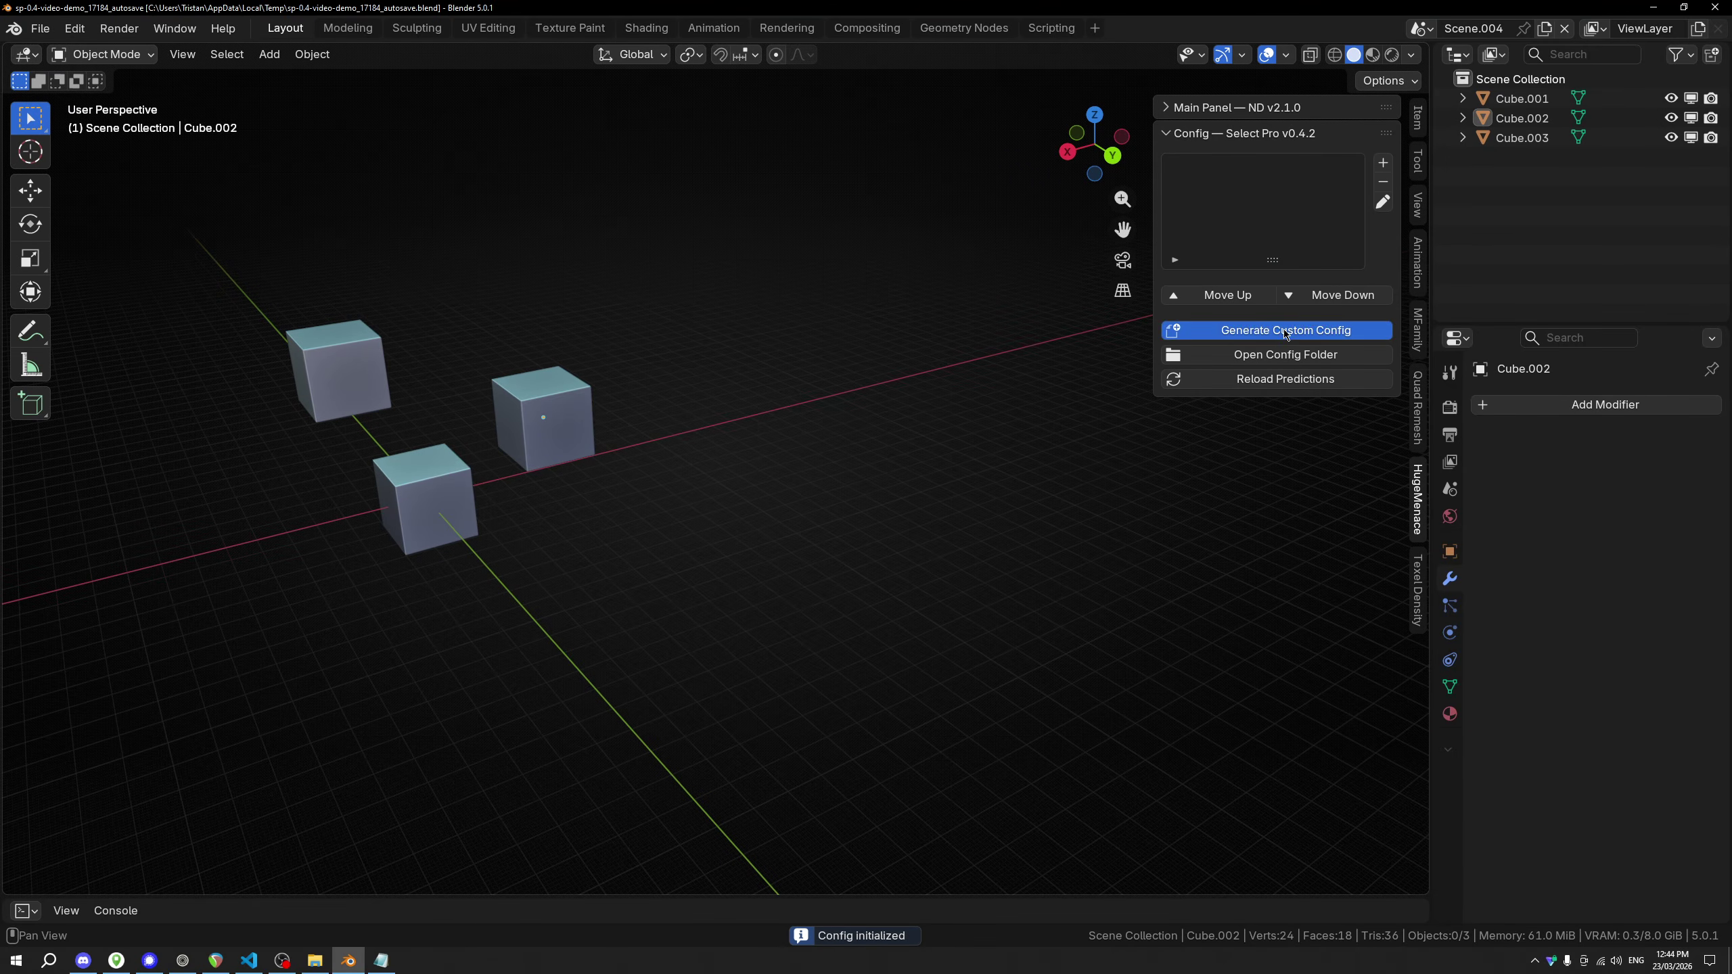
{"action": "left_click_drag", "start_coordinate": [1154, 258], "coordinate": [1073, 258]}
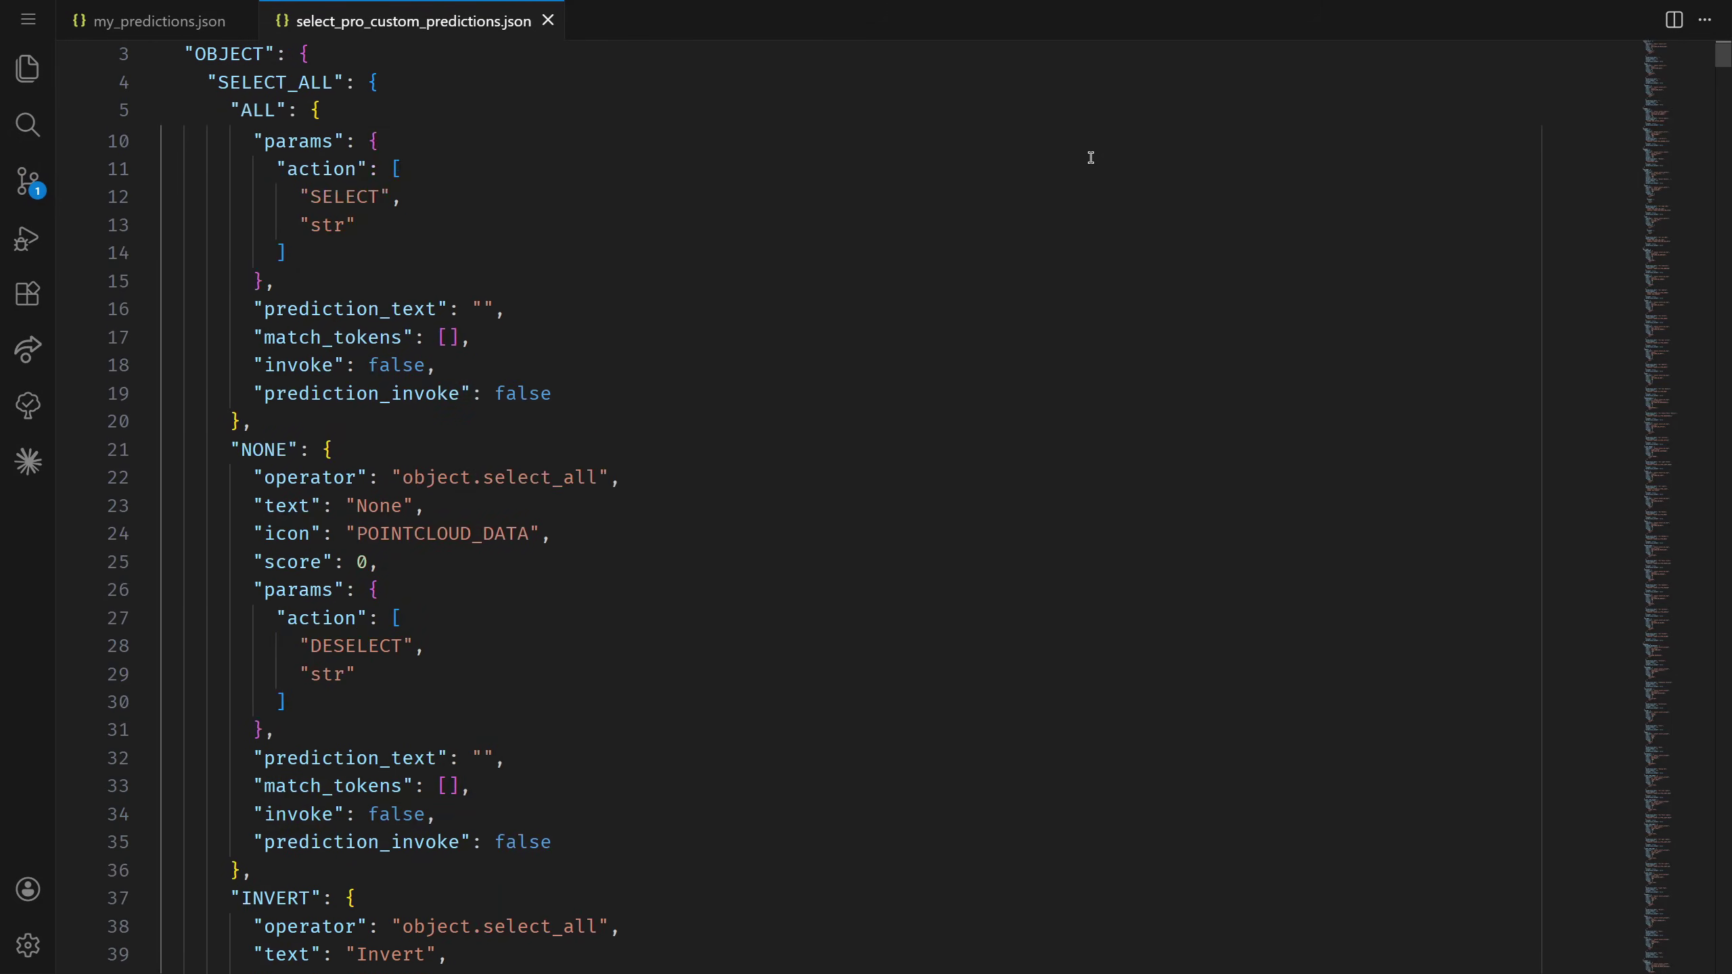
Read through the generated entries in select_pro_custom_predictions.json, from the Select All group to the Pattern group's high and low LOD entries
{"action": "scroll", "coordinate": [1092, 157], "scroll_direction": "down", "scroll_amount": 6}
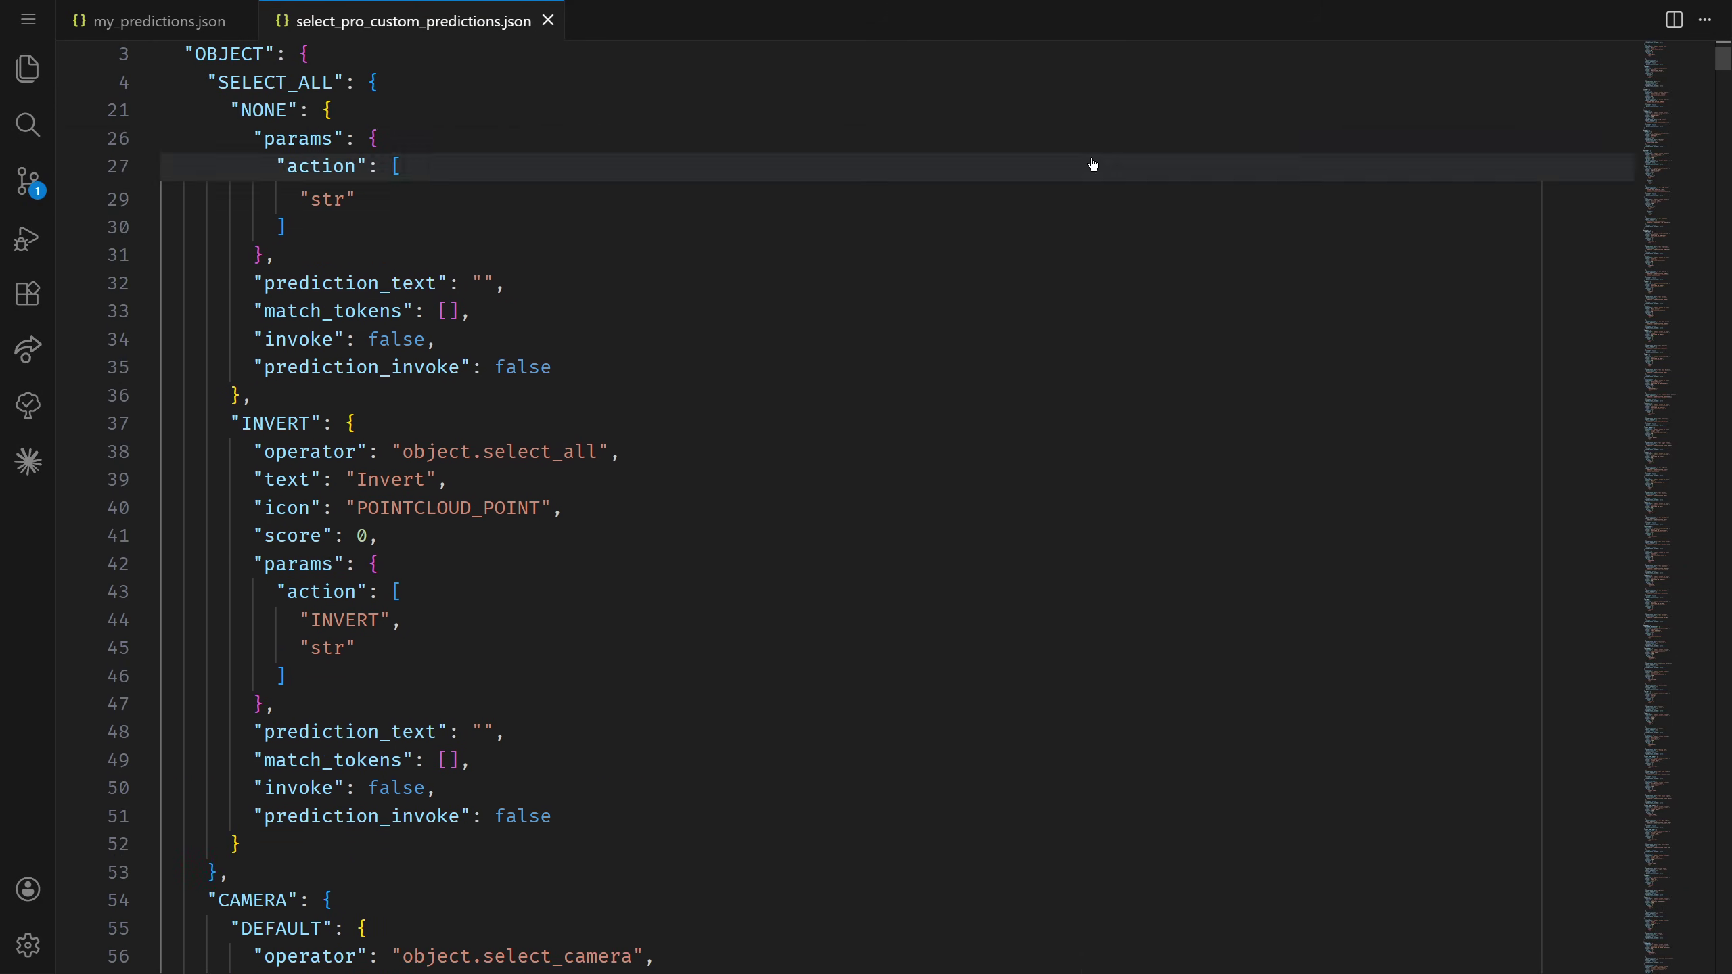
{"action": "scroll", "coordinate": [1093, 164], "scroll_direction": "down", "scroll_amount": 10}
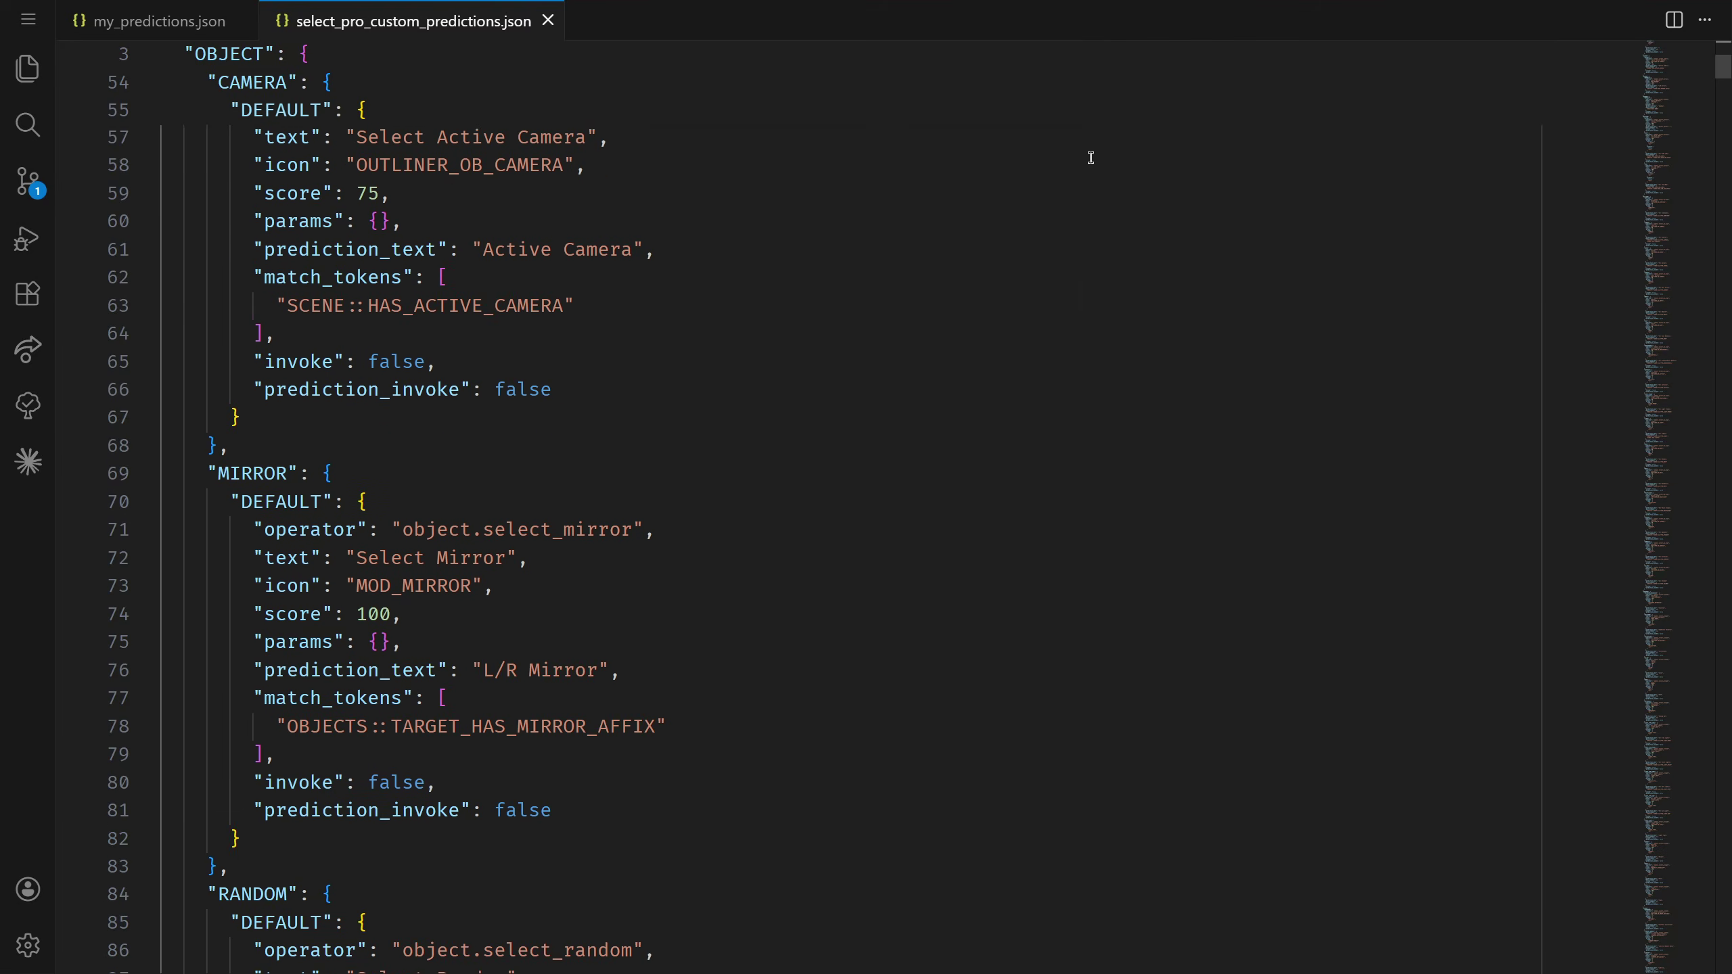
{"action": "scroll", "coordinate": [1091, 157], "scroll_direction": "down", "scroll_amount": 11}
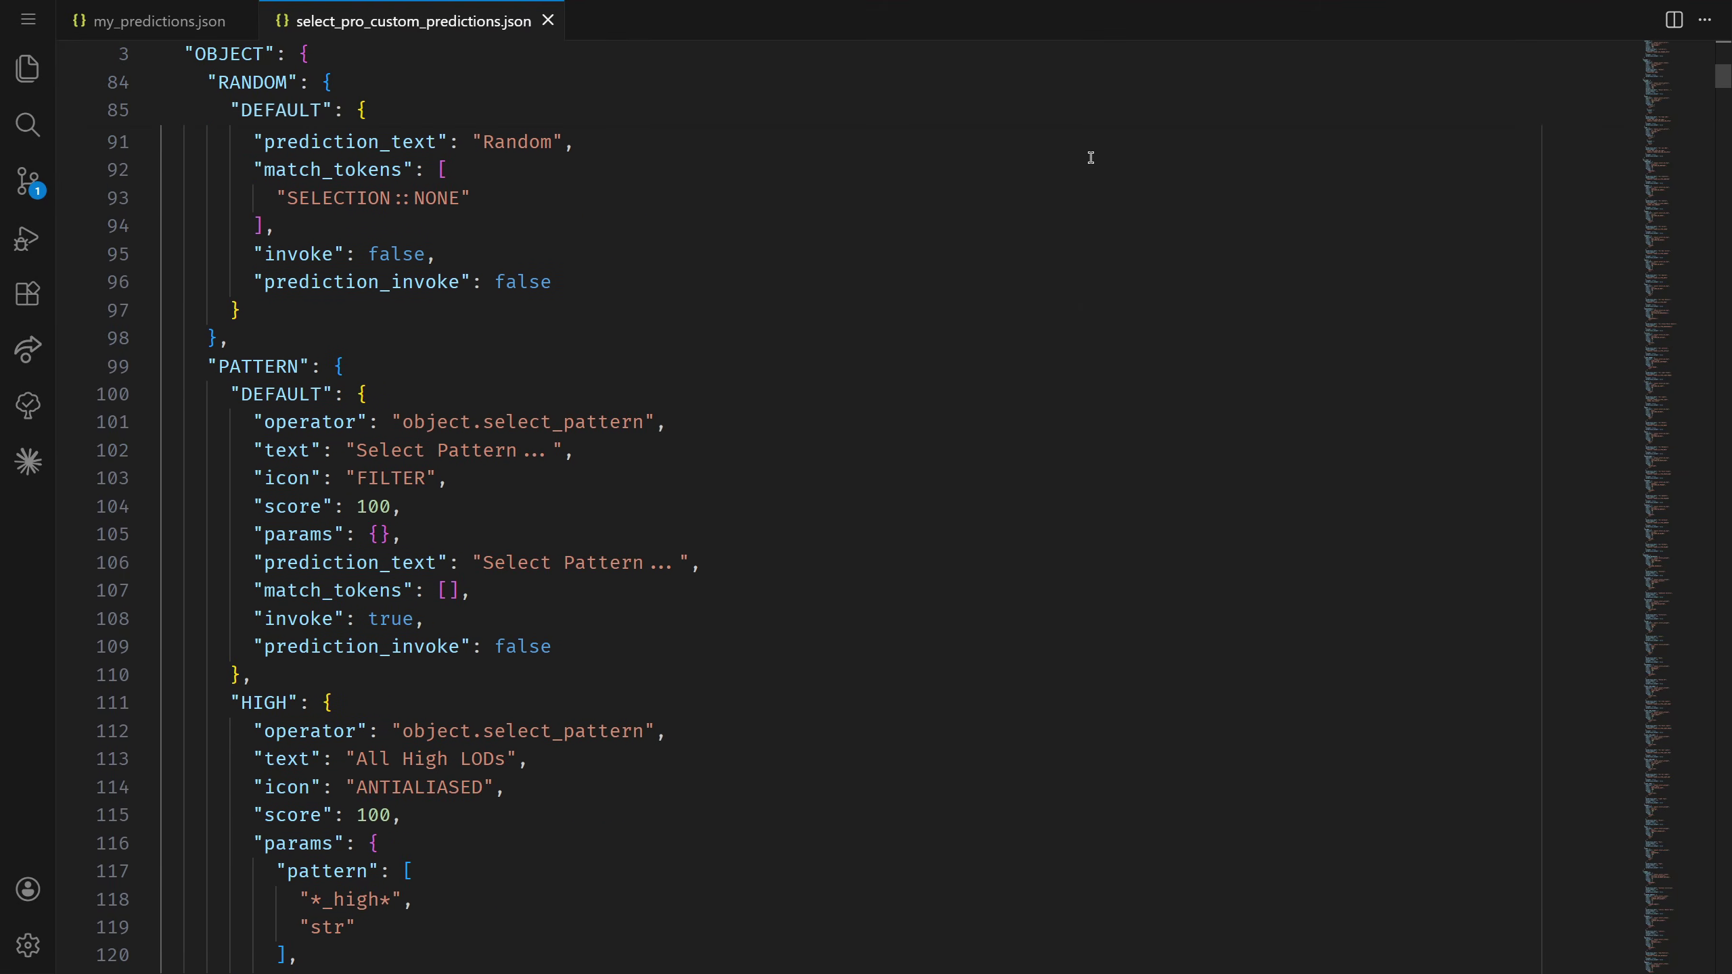
{"action": "scroll", "coordinate": [1091, 157], "scroll_direction": "down", "scroll_amount": 12}
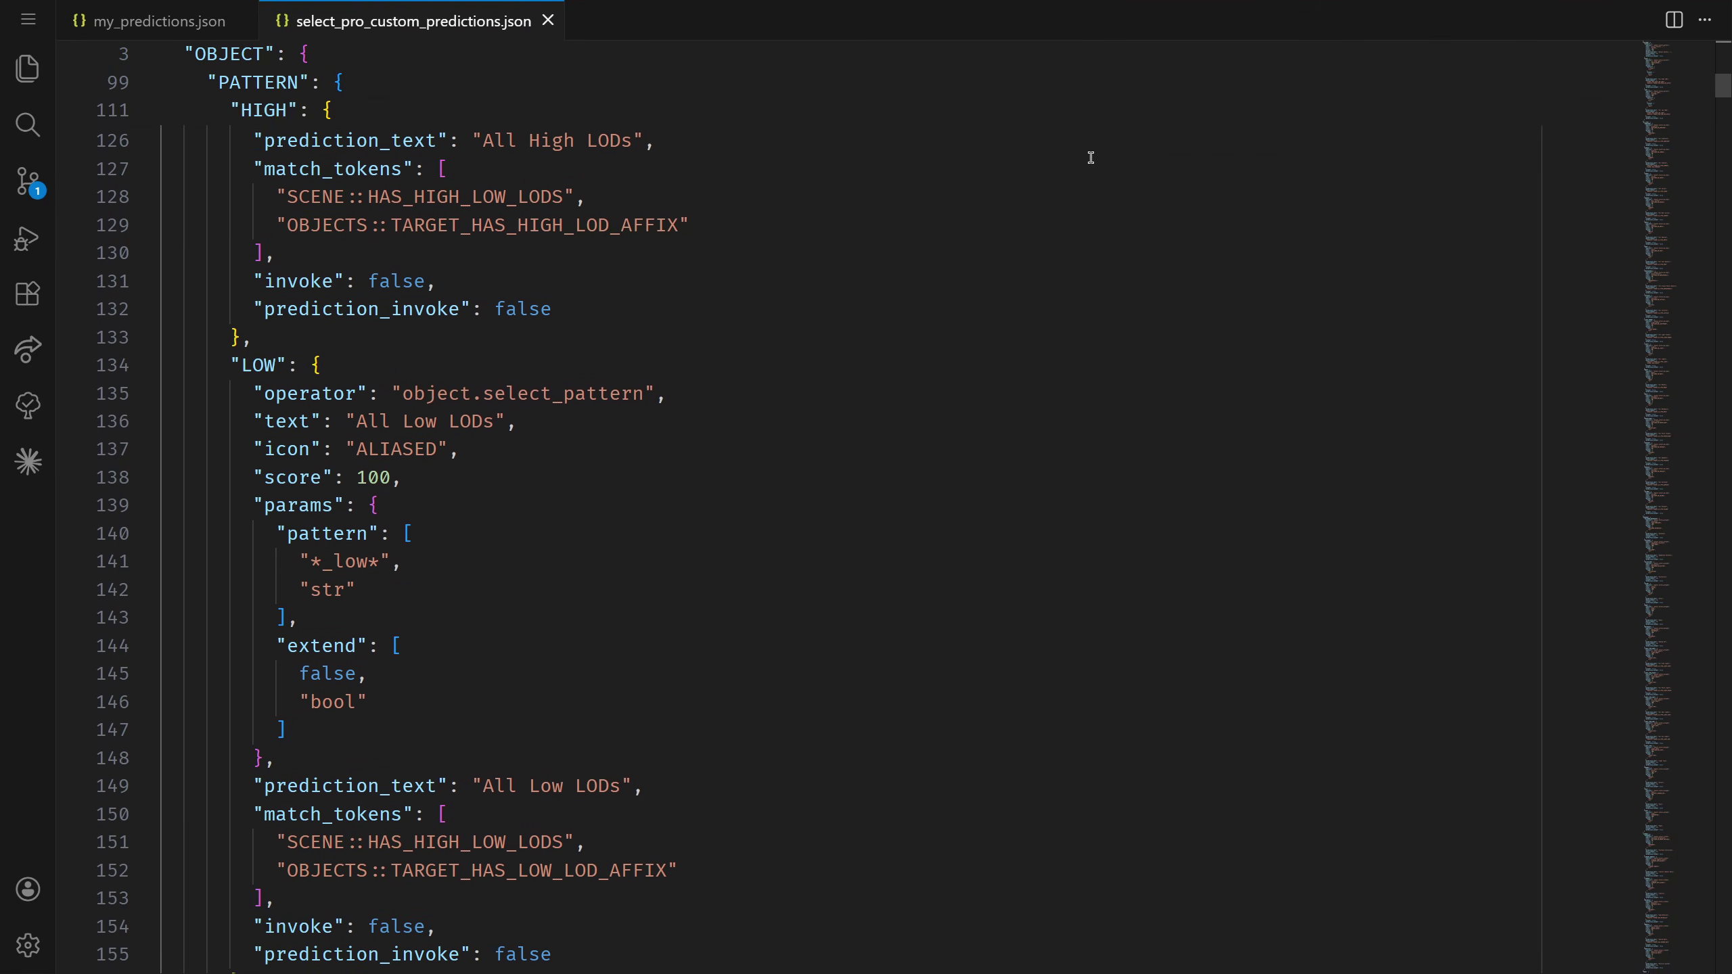
{"action": "scroll", "coordinate": [1091, 157], "scroll_direction": "down", "scroll_amount": 6}
Open my_predictions.json and examine its version line and the nested MODE, GROUP and CONFIG structure
{"action": "left_click", "coordinate": [155, 21]}
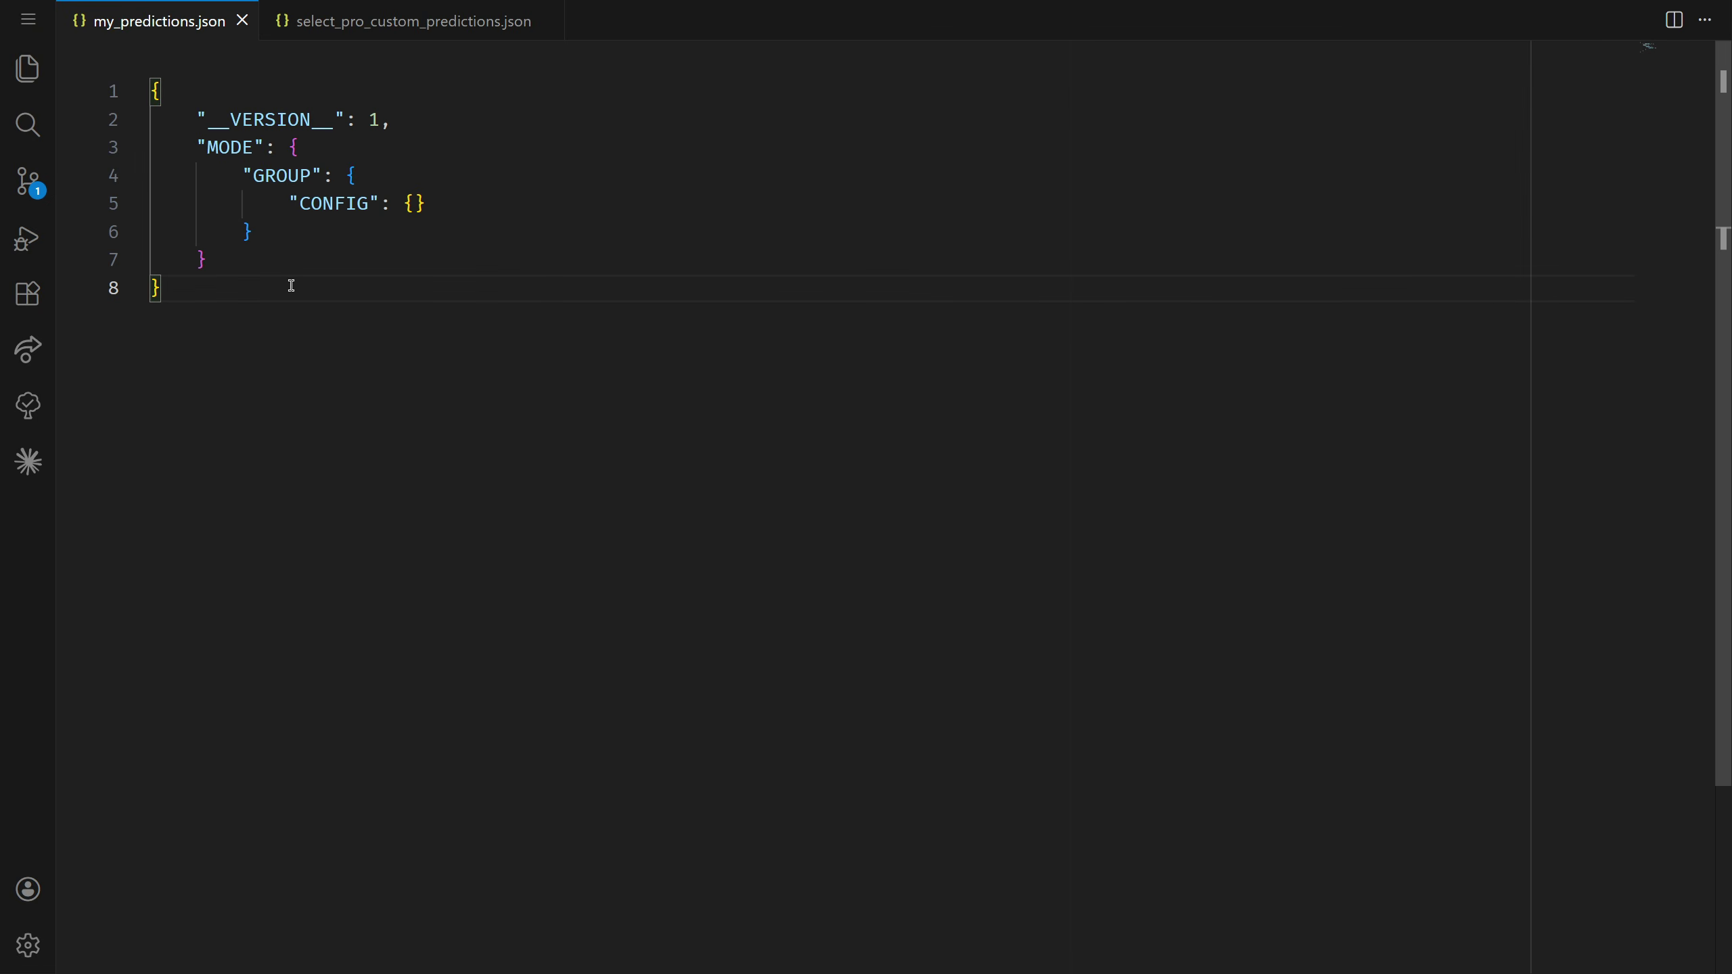
{"action": "left_click_drag", "start_coordinate": [197, 119], "coordinate": [392, 125]}
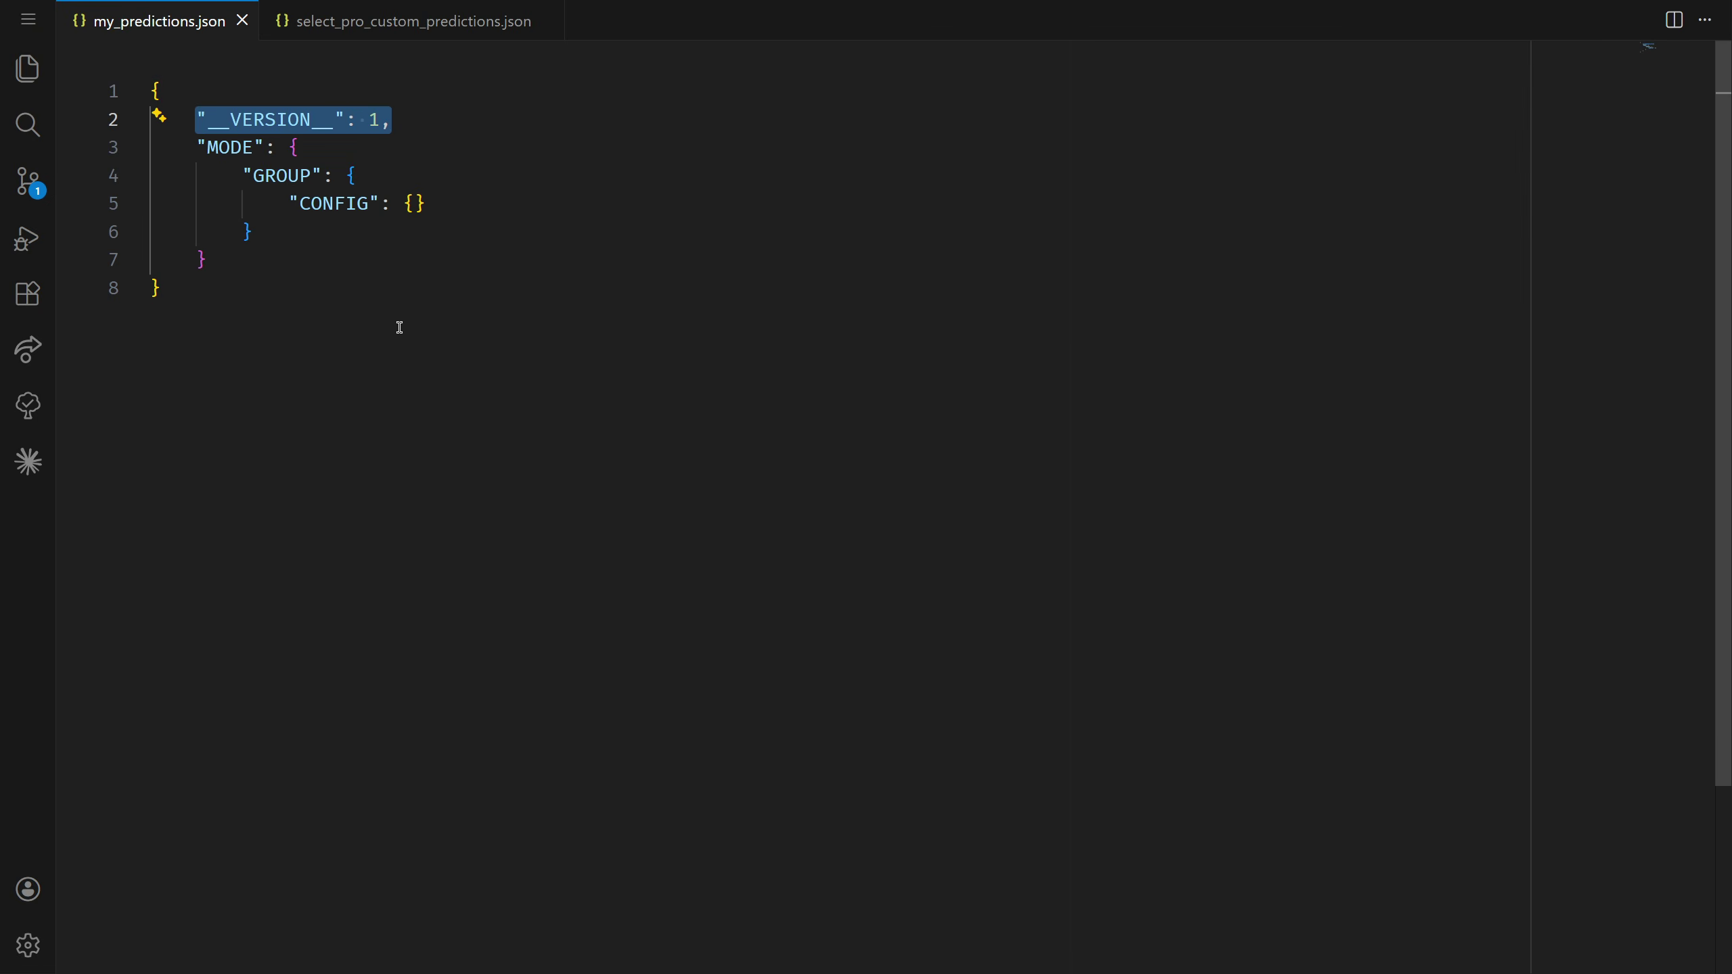
{"action": "left_click_drag", "start_coordinate": [196, 147], "coordinate": [426, 205]}
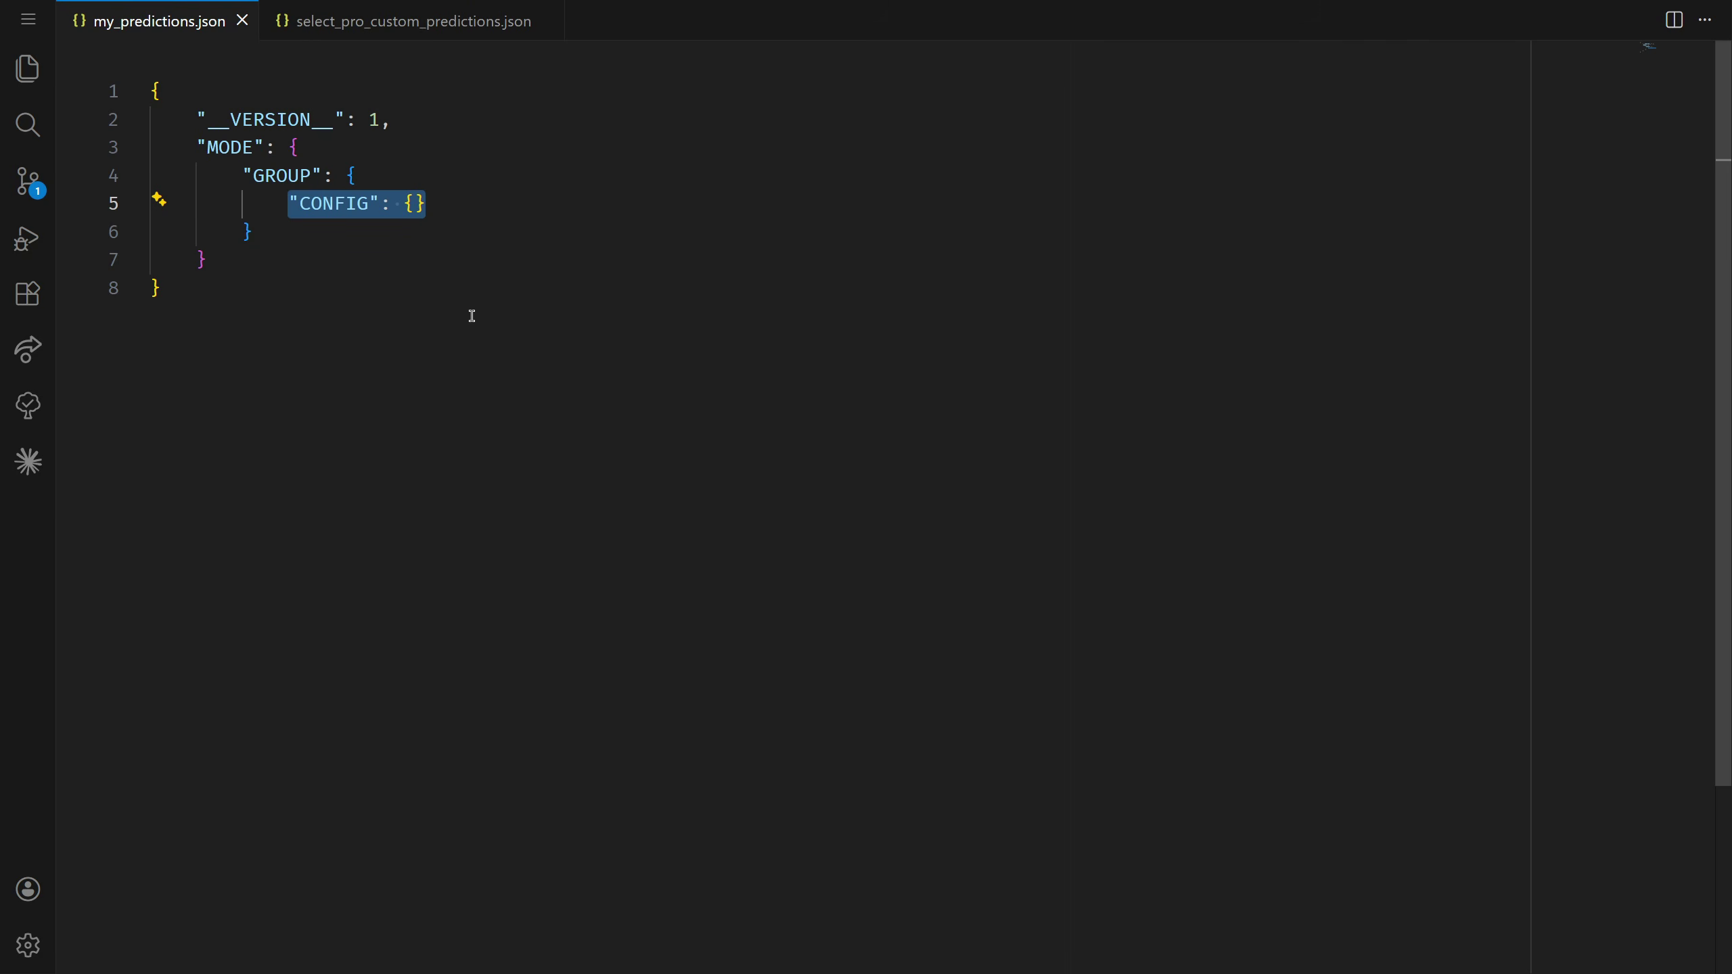
Replace the MODE block with EDIT_MESH > RANDOM > DEFAULT and set its prediction_text to "I'm feeling lucky"
{"action": "type", "text": "\"EDIT_MESH\": {"}
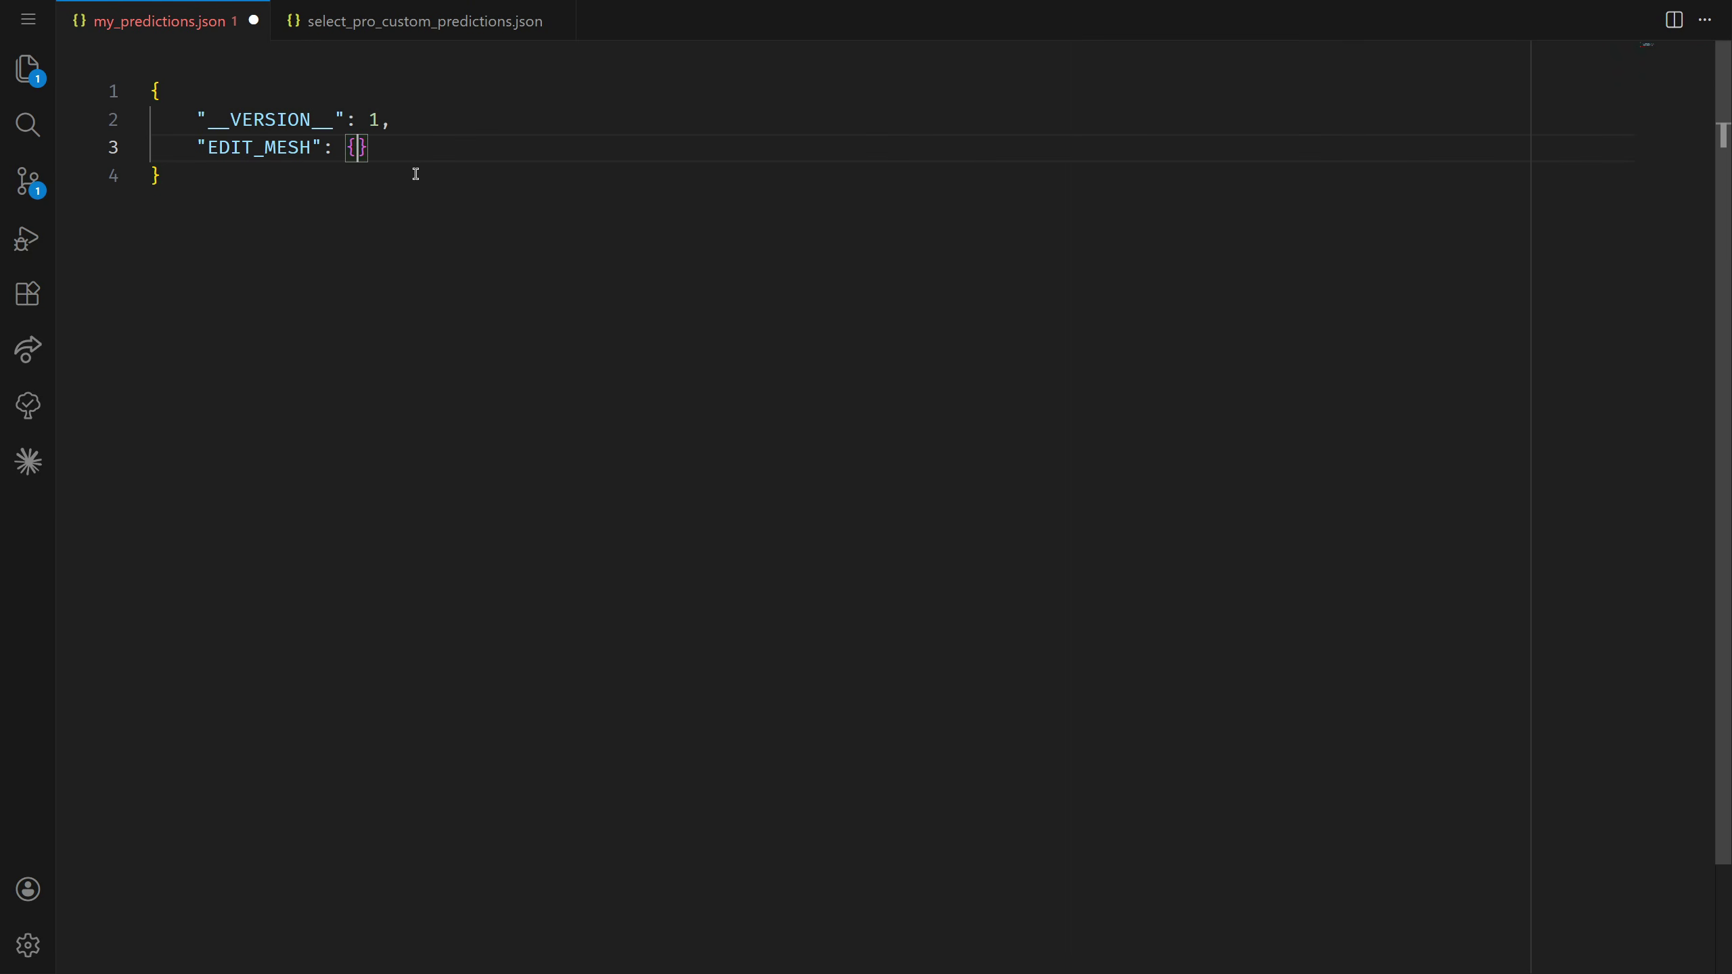
{"action": "key", "text": "Return"}
{"action": "type", "text": "\"RANDOM\": {"}
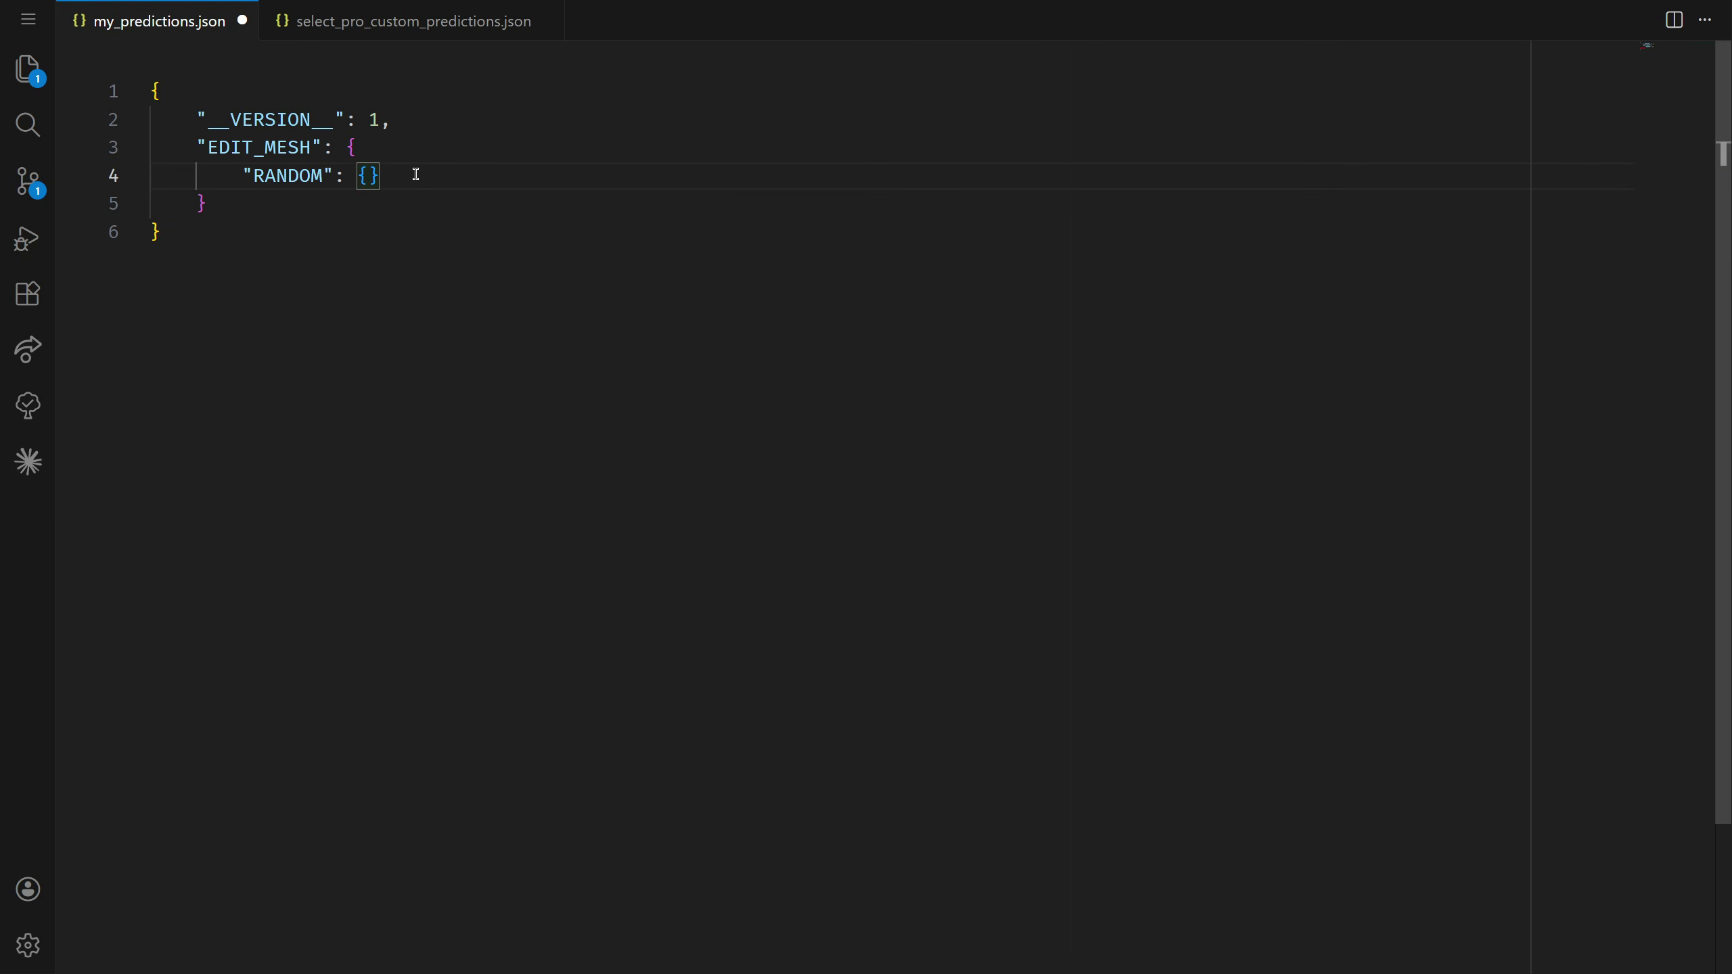
{"action": "key", "text": "Return"}
{"action": "type", "text": "\"DEFAULT\": {"}
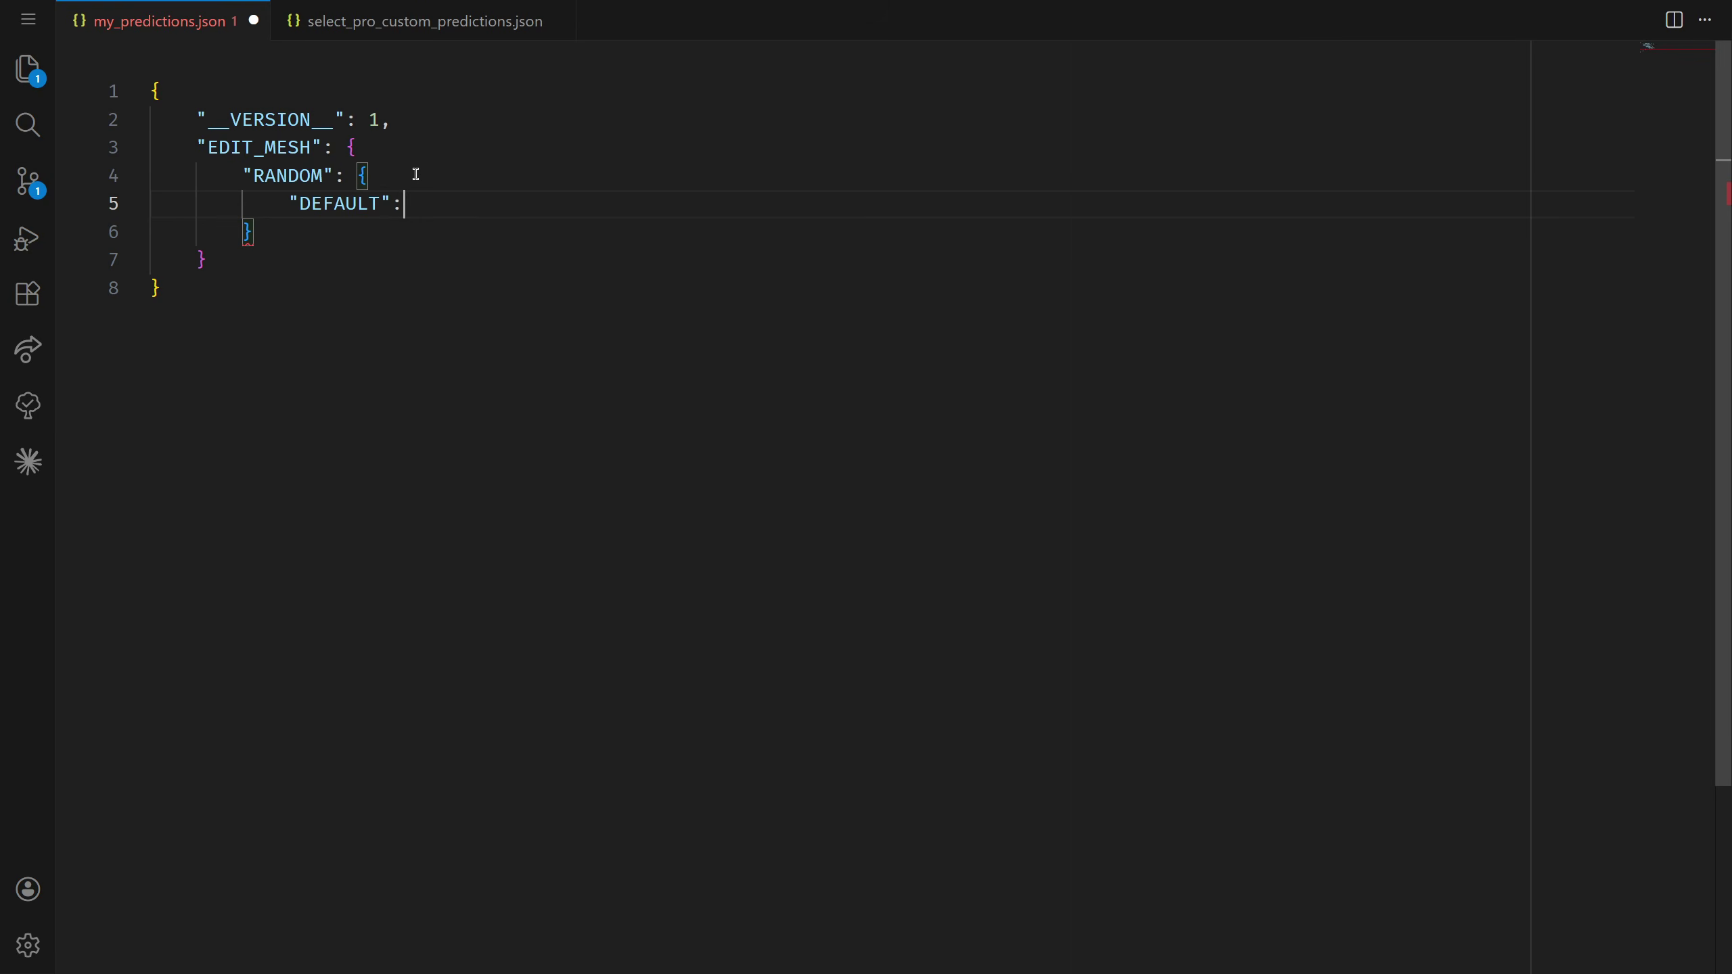
{"action": "key", "text": "Return"}
{"action": "type", "text": "\"prediction_text\": \""}
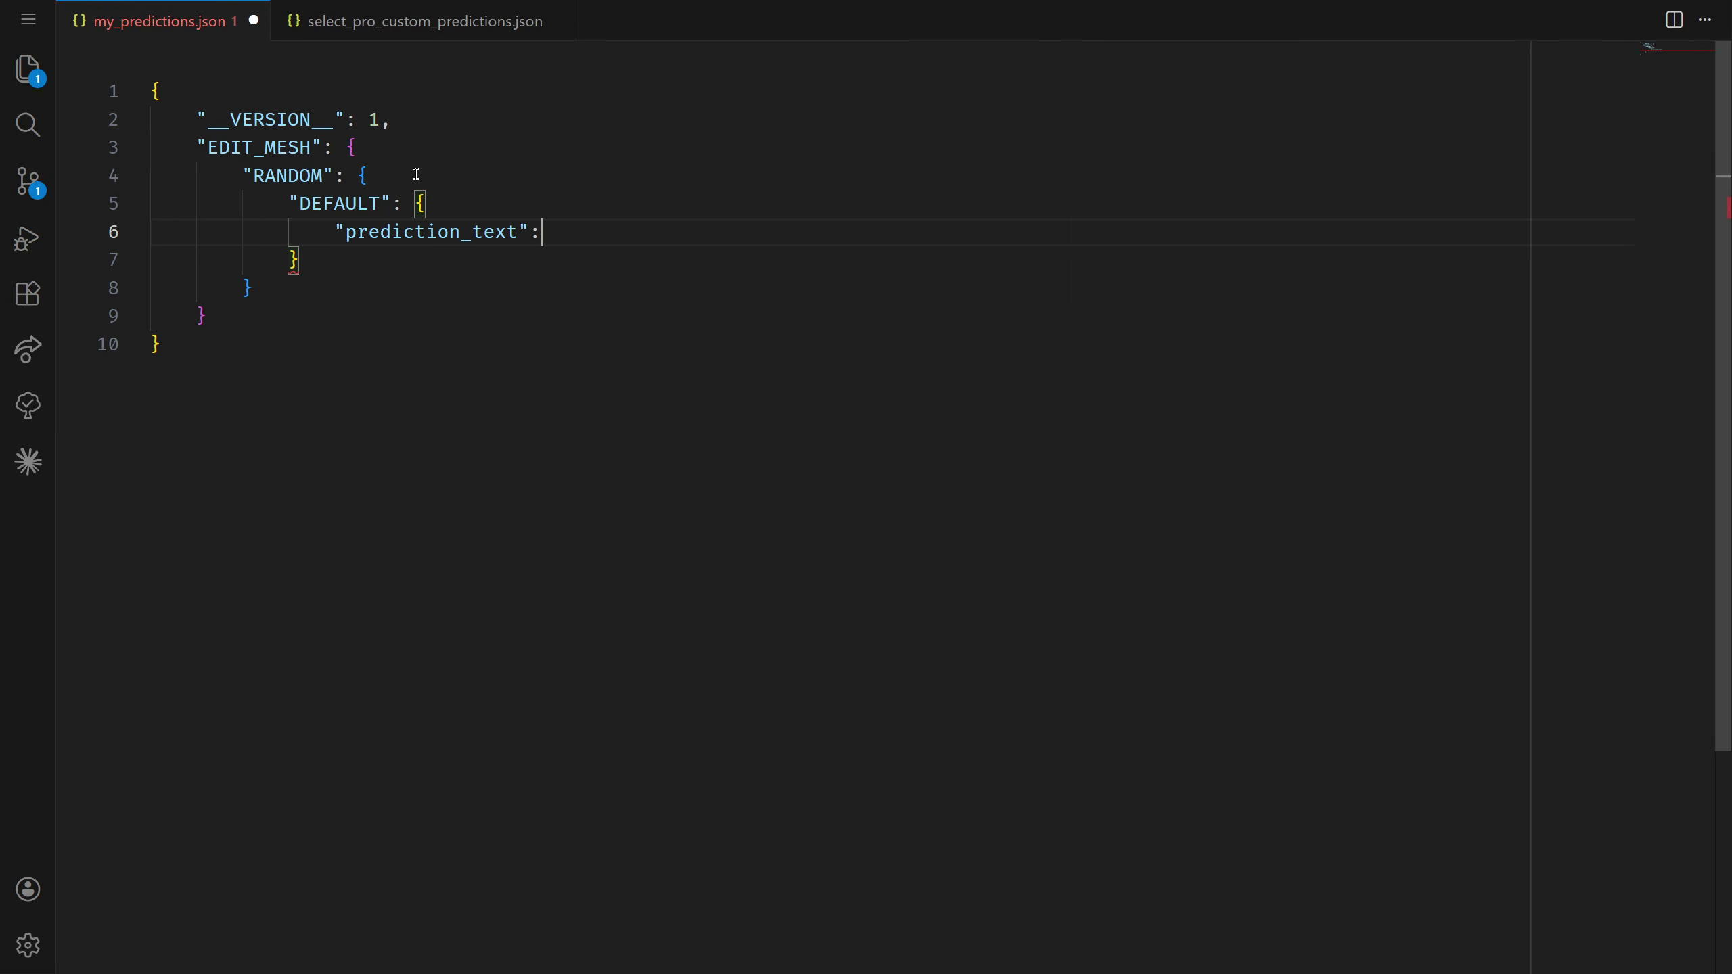
{"action": "type", "text": "I'm feeling lucky"}
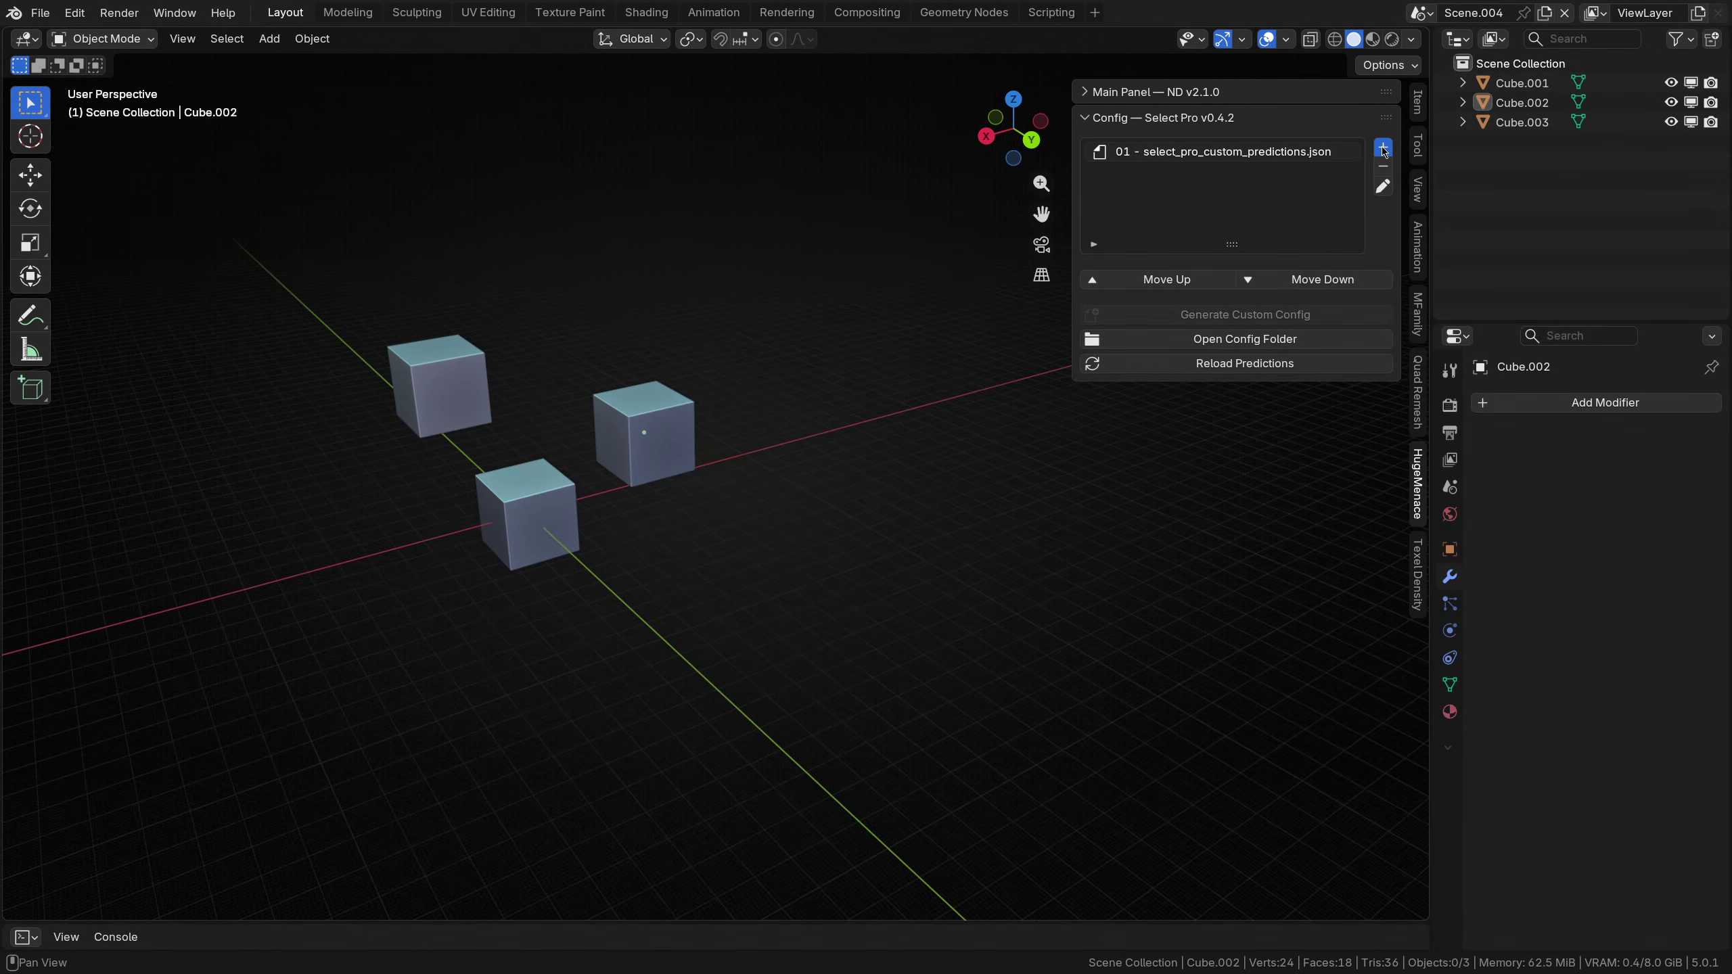
Switch to Blender, load my_predictions.json into Select Pro's config list, and check the reloaded predictions in Edit Mode
{"action": "left_click", "coordinate": [1383, 147]}
{"action": "left_click", "coordinate": [1082, 610]}
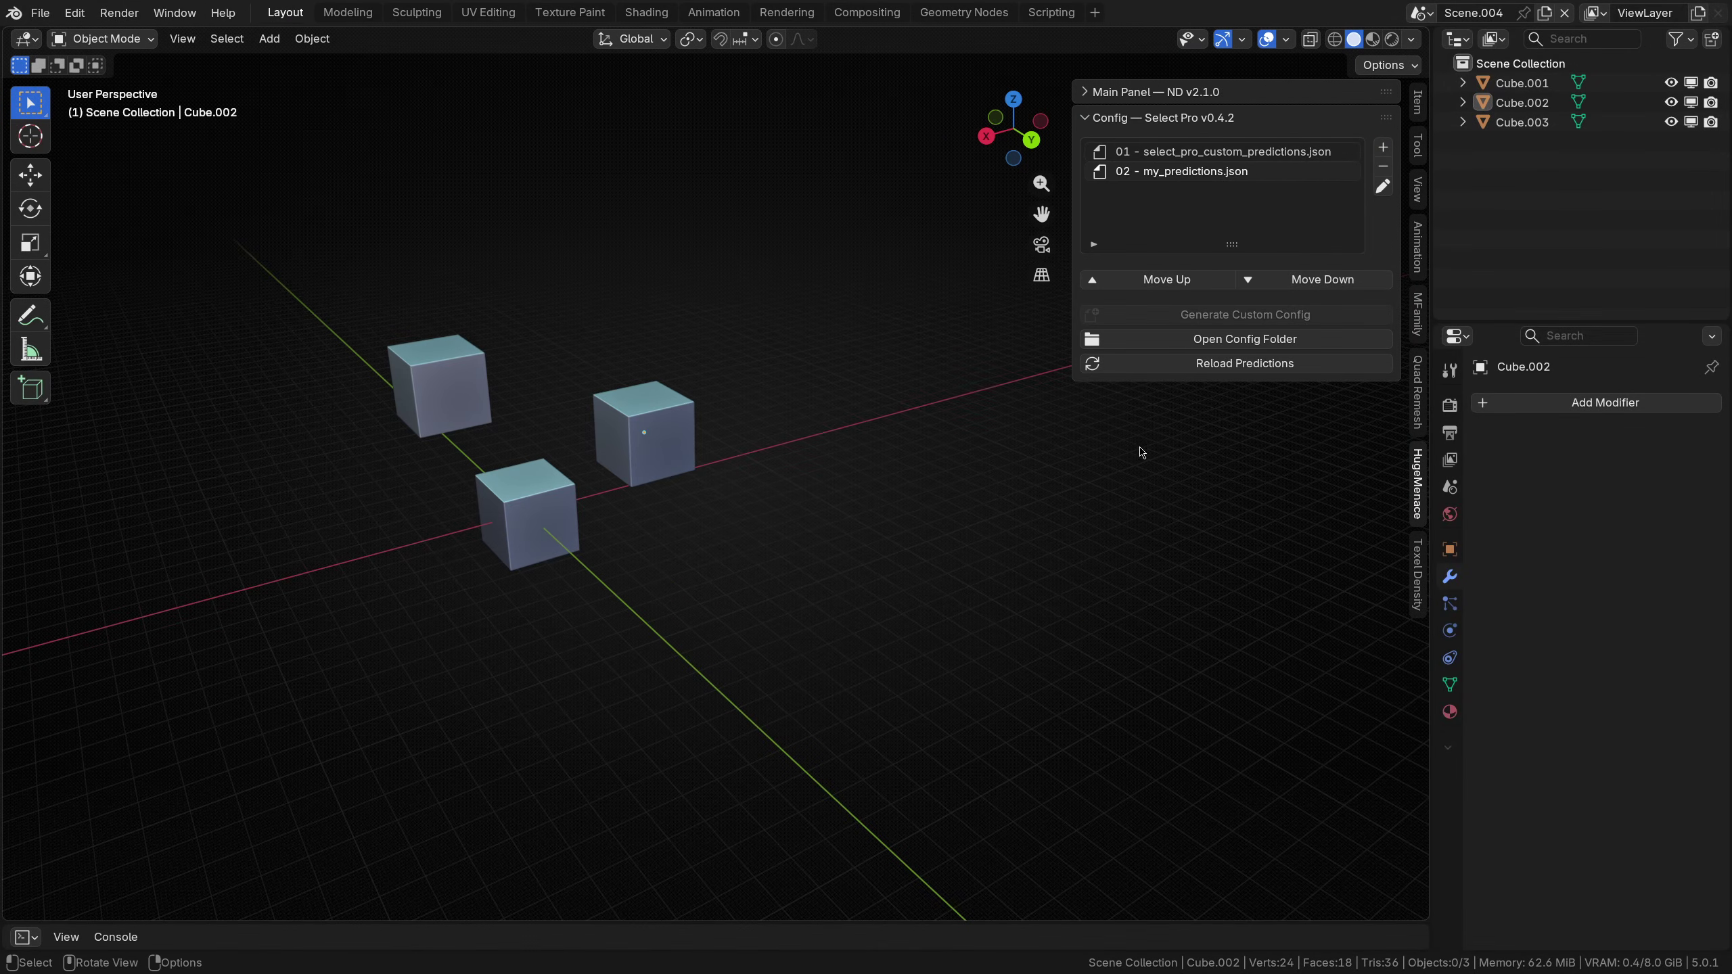
{"action": "left_click", "coordinate": [1217, 363]}
{"action": "key", "text": "Tab"}
{"action": "key", "text": "a"}
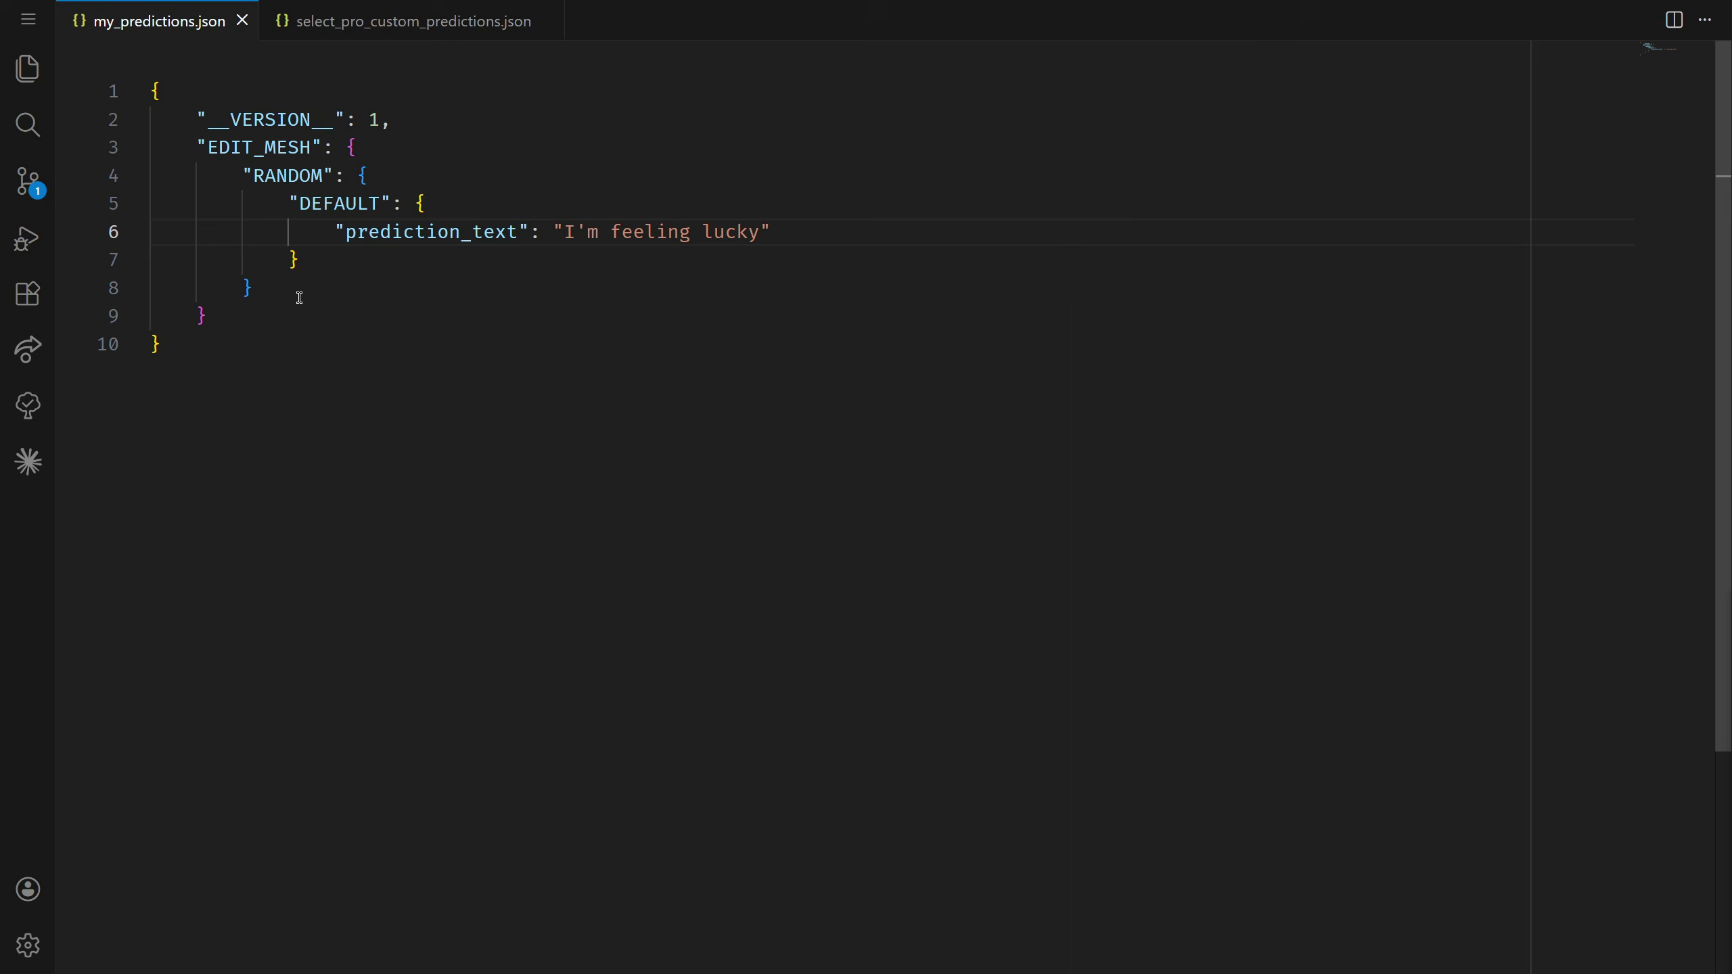
In my_predictions.json, add a MORE > DEFAULT entry with a score of 200 after the RANDOM group and save the file
{"action": "left_click", "coordinate": [299, 297]}
{"action": "type", "text": ","}
{"action": "key", "text": "Return"}
{"action": "type", "text": "\"MORE\": {"}
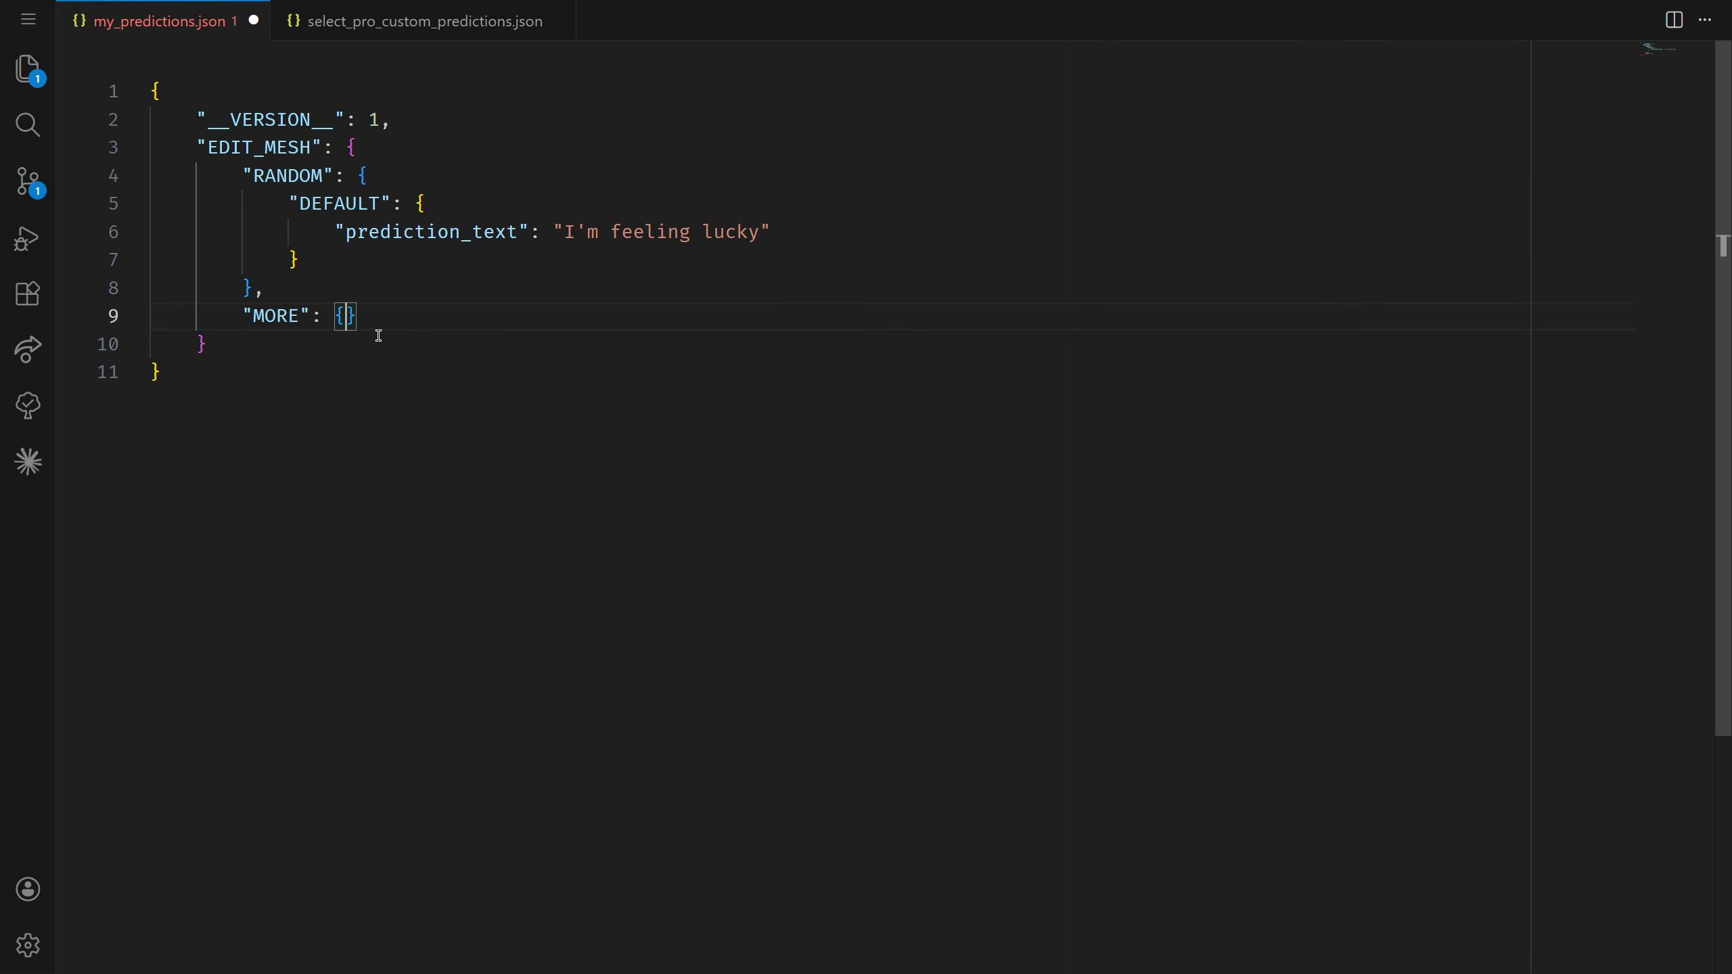
{"action": "key", "text": "Return"}
{"action": "type", "text": "\"DEFAULT\":"}
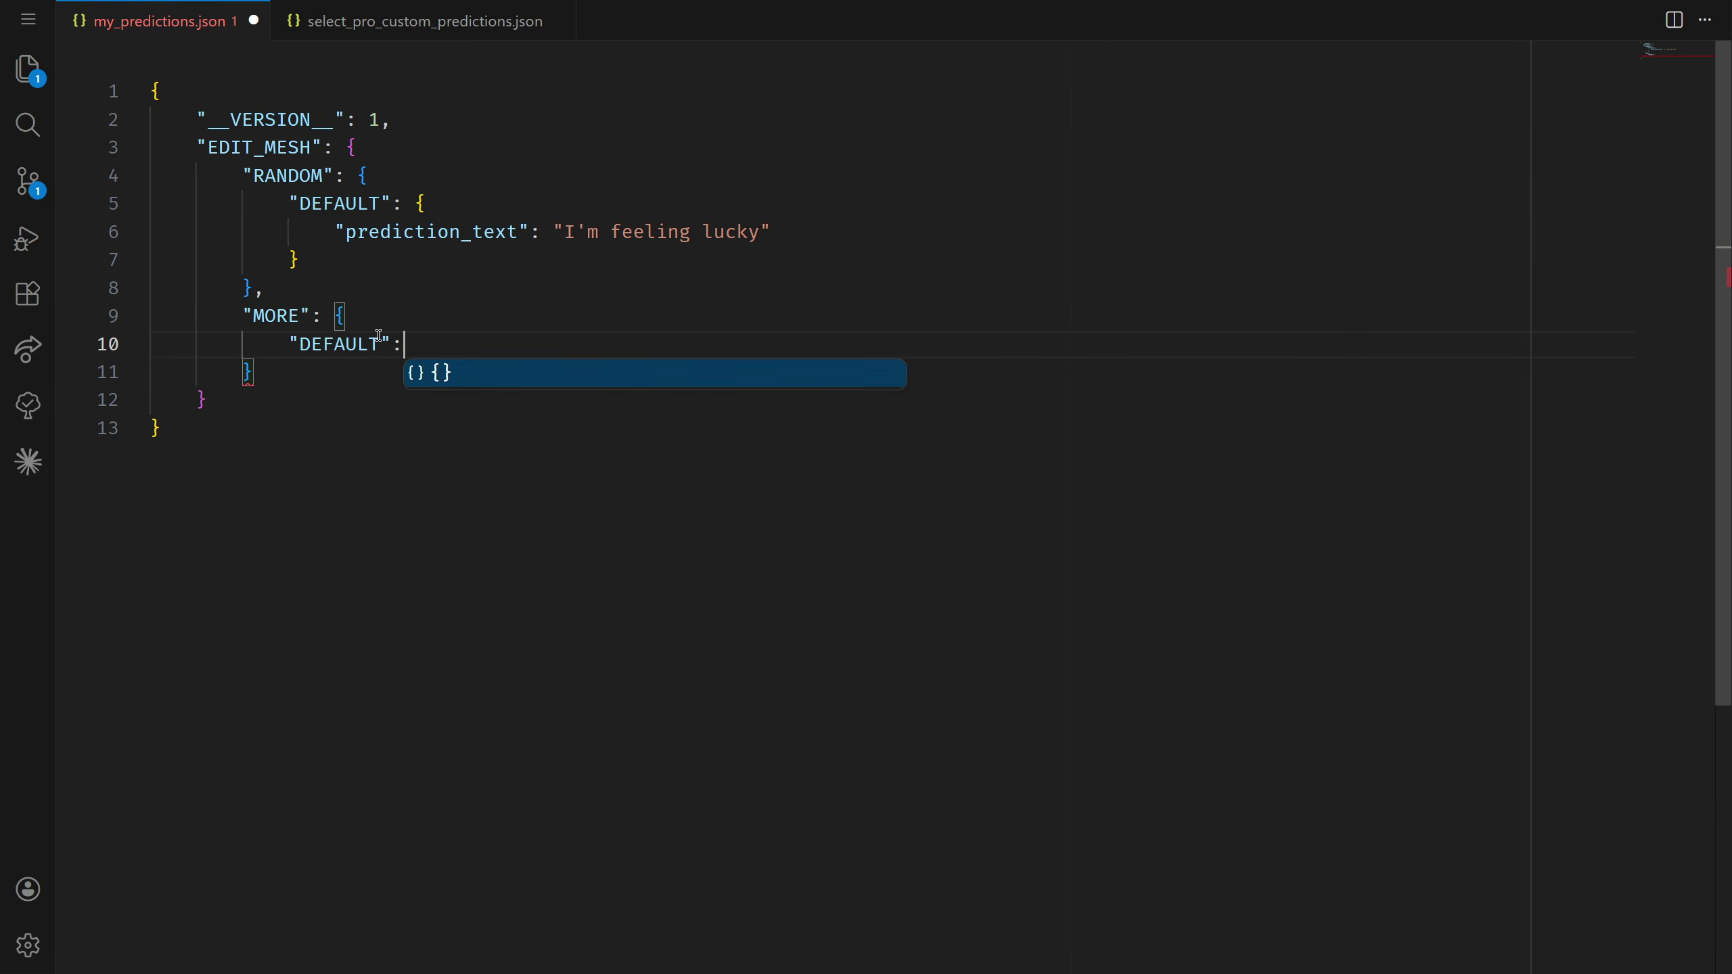
{"action": "key", "text": "Return"}
{"action": "type", "text": "\"score\": 20"}
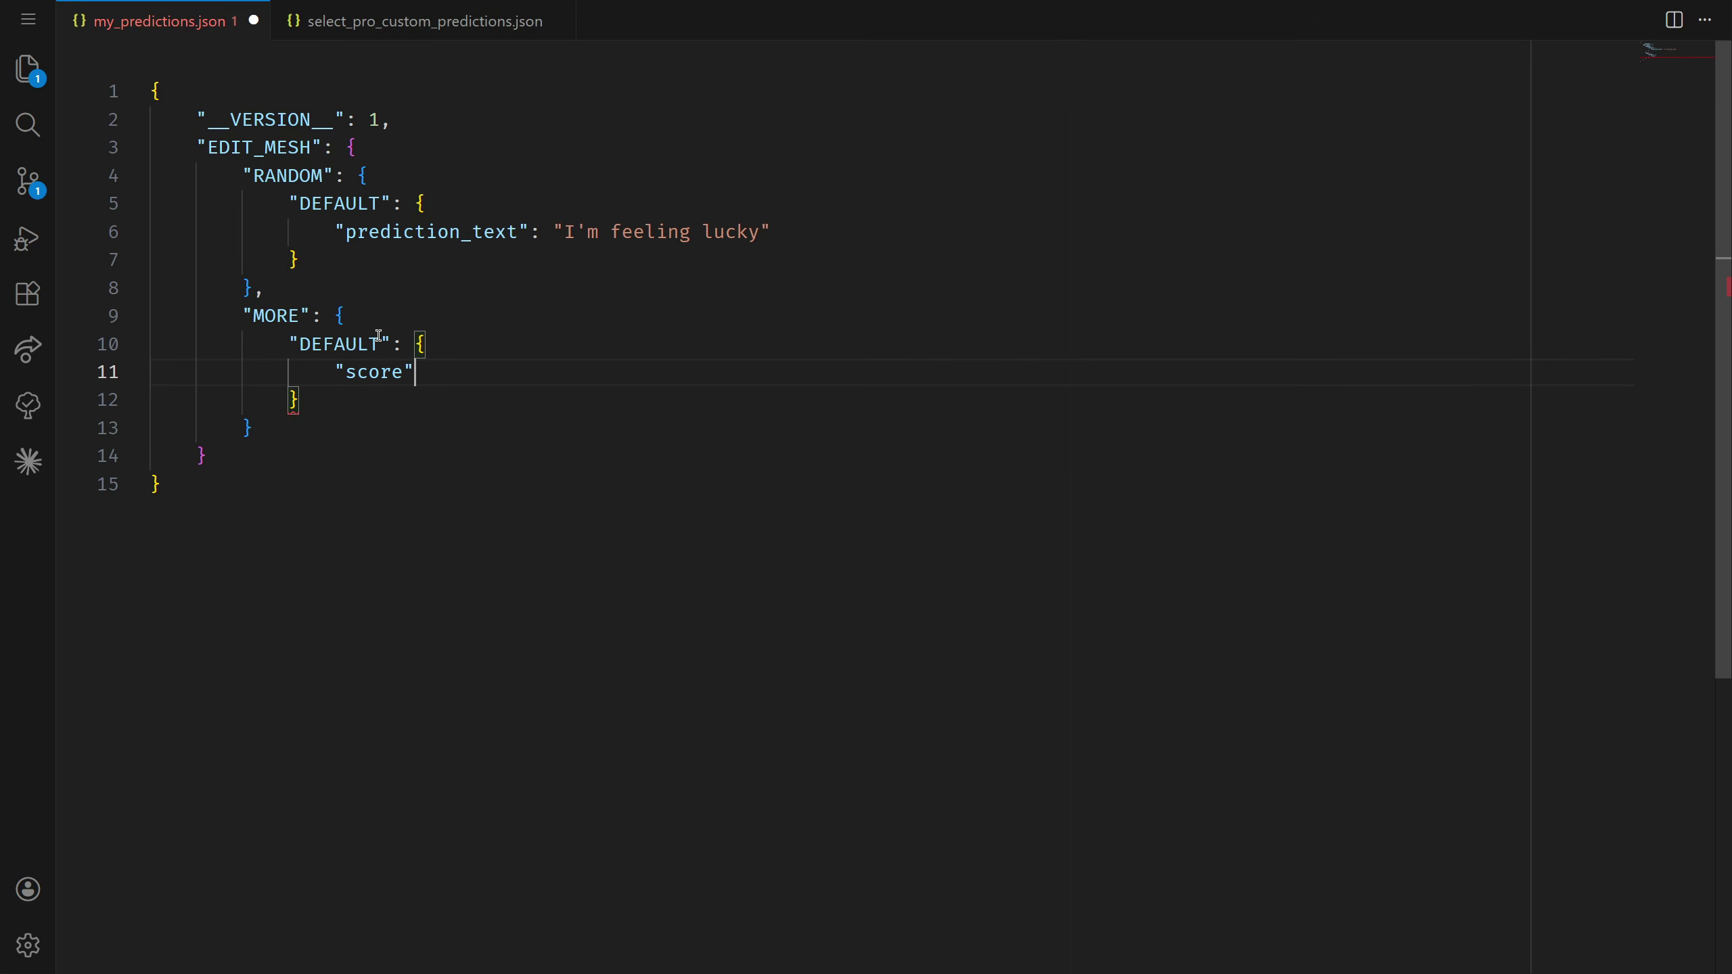
{"action": "type", "text": "0"}
{"action": "key", "text": "ctrl+s"}
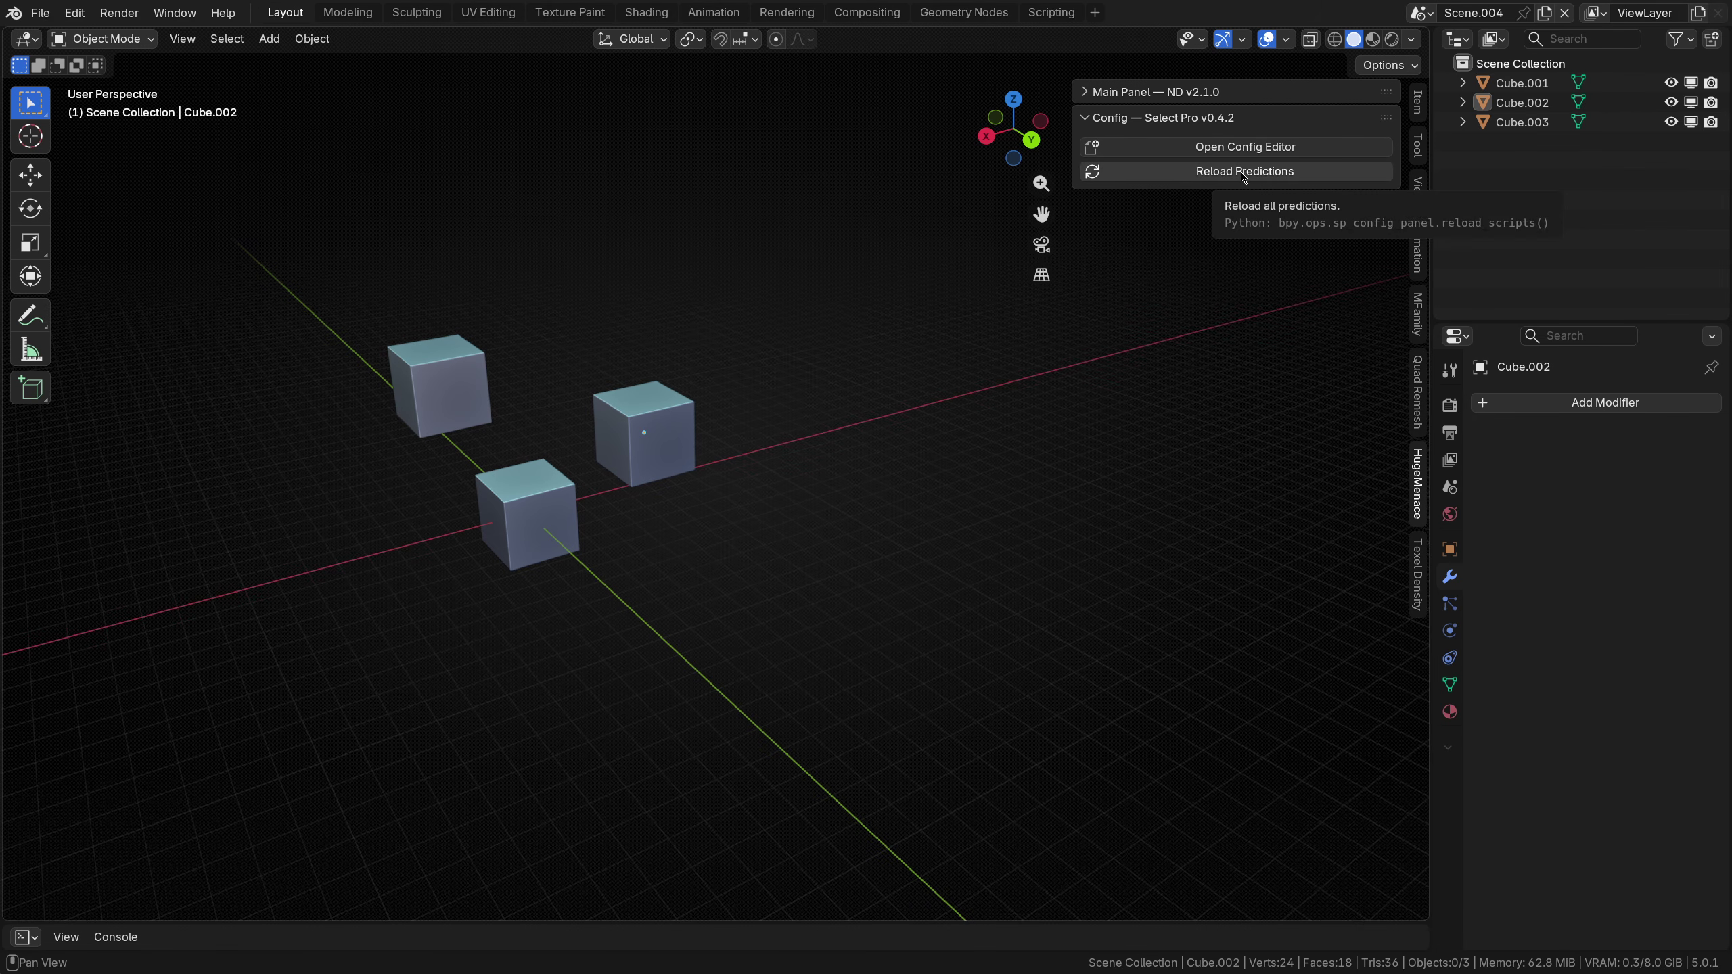
Switch to Blender, reload Select Pro's predictions, and select the upper front corner vertex of Cube.002 in Edit Mode
{"action": "left_click", "coordinate": [1242, 171]}
{"action": "left_click", "coordinate": [626, 416]}
{"action": "key", "text": "Tab"}
{"action": "left_click", "coordinate": [626, 415]}
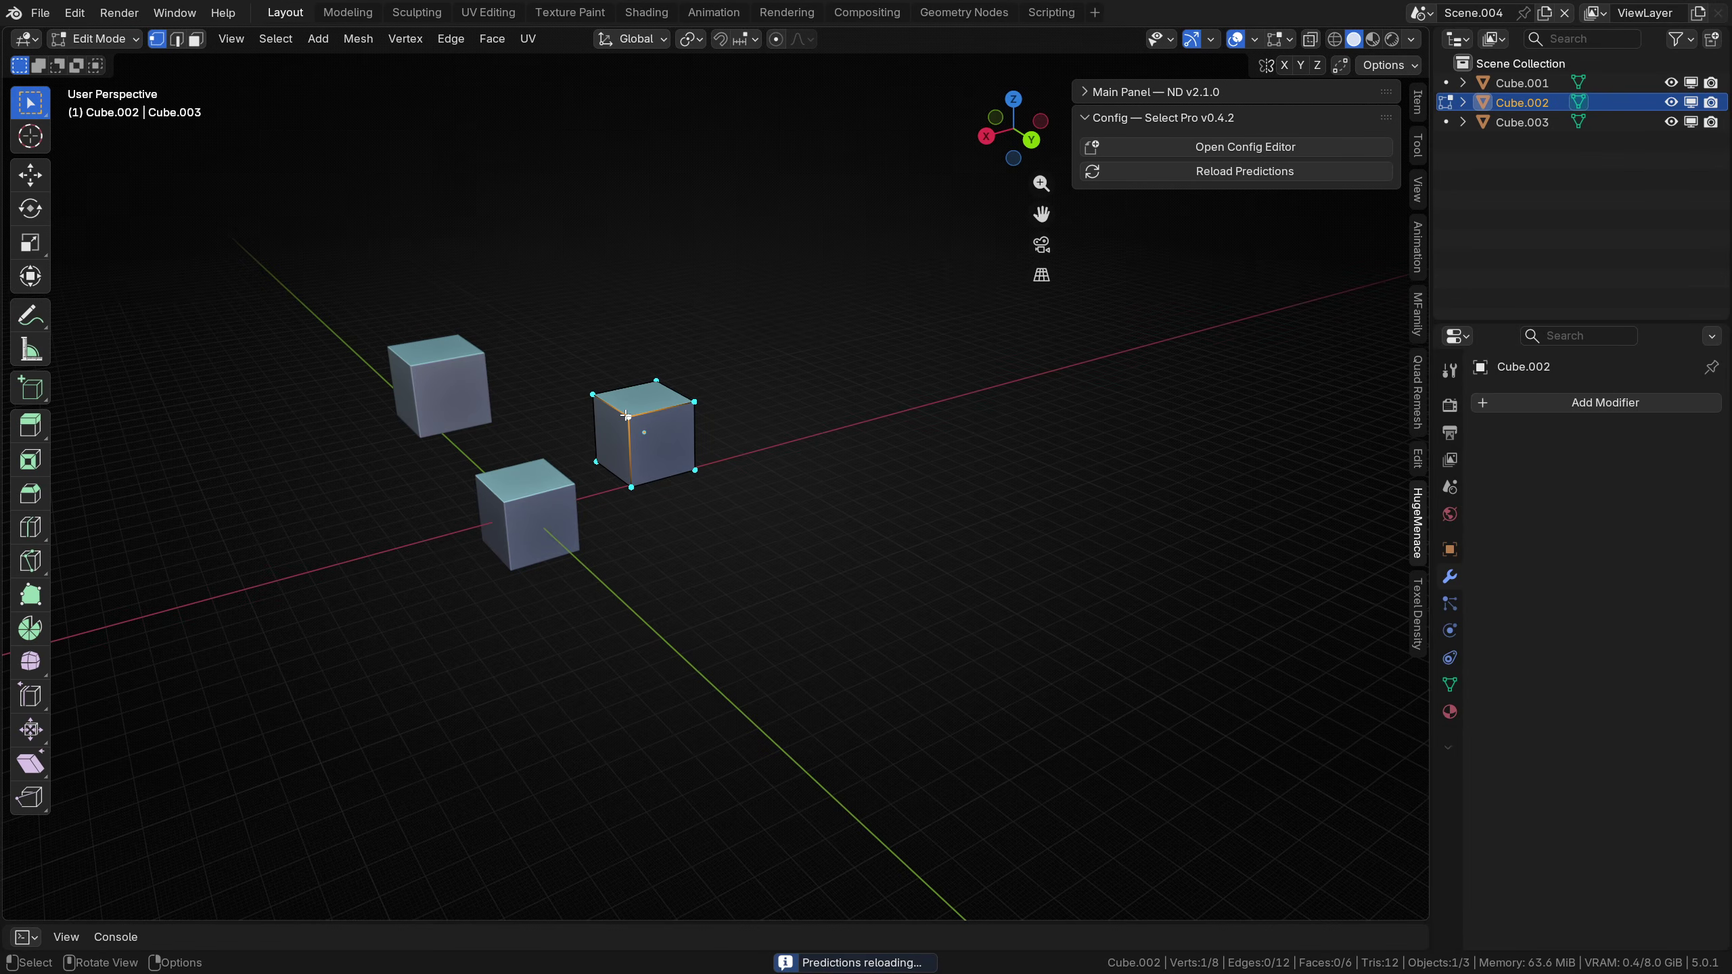
Check where More ranks in the Select Pro menu for the selected vertex, and leave Edit Mode
{"action": "key", "text": "a"}
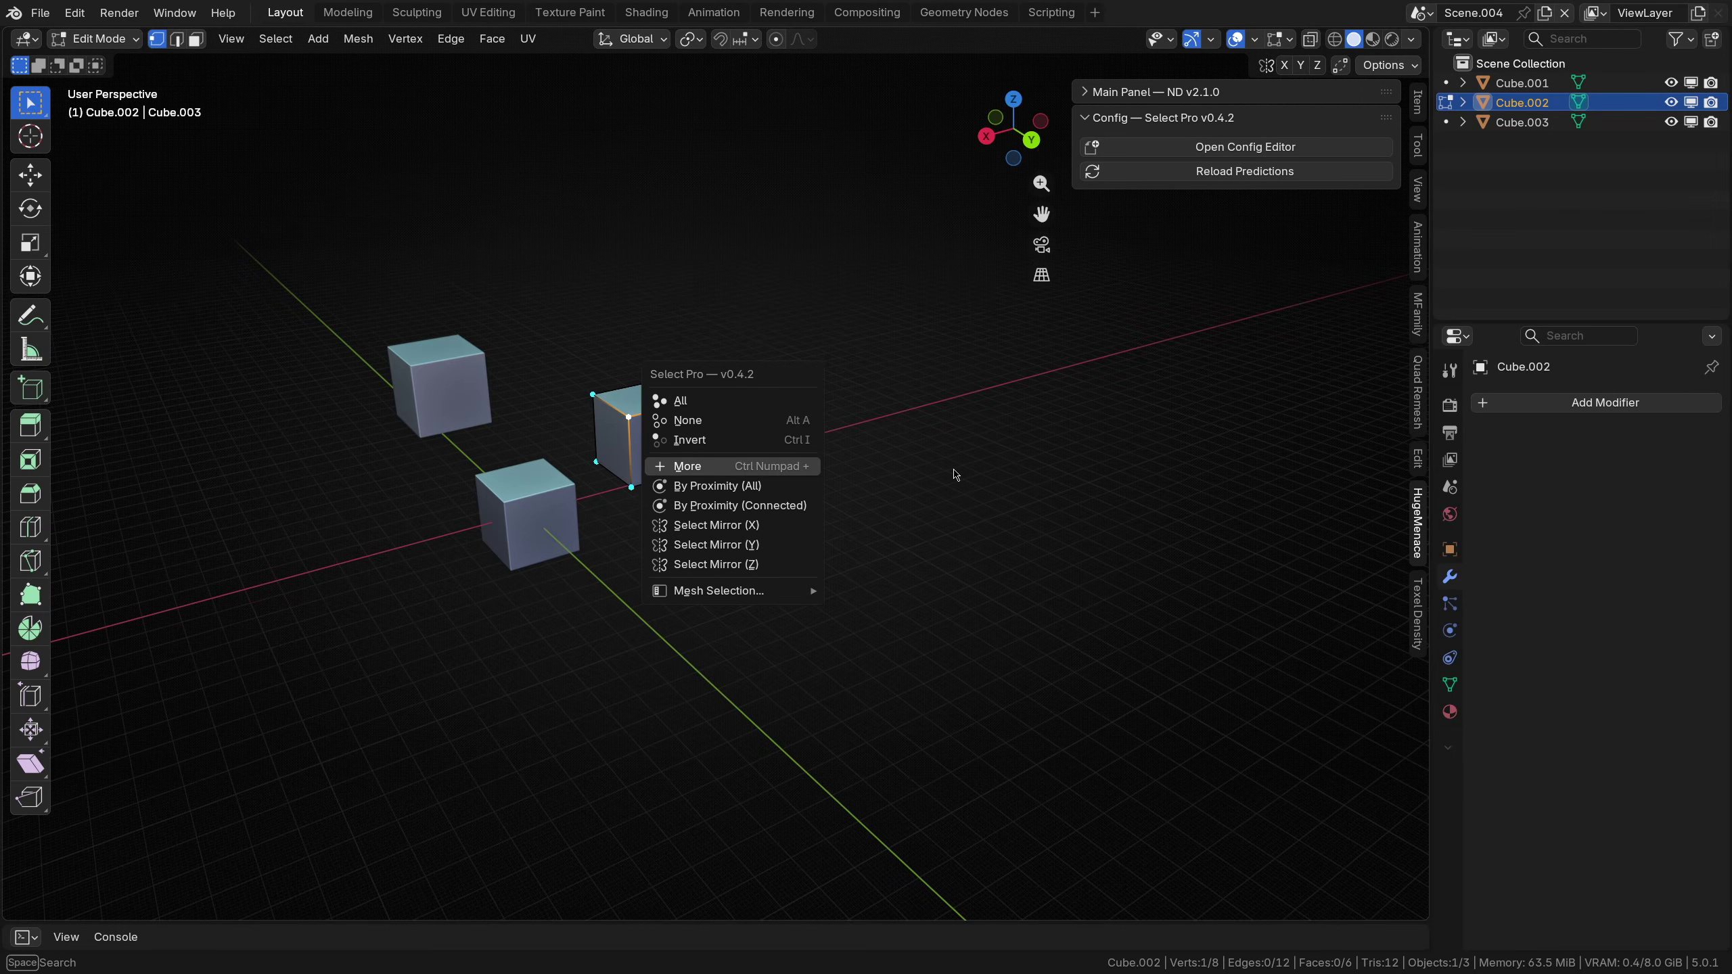
{"action": "key", "text": "Escape"}
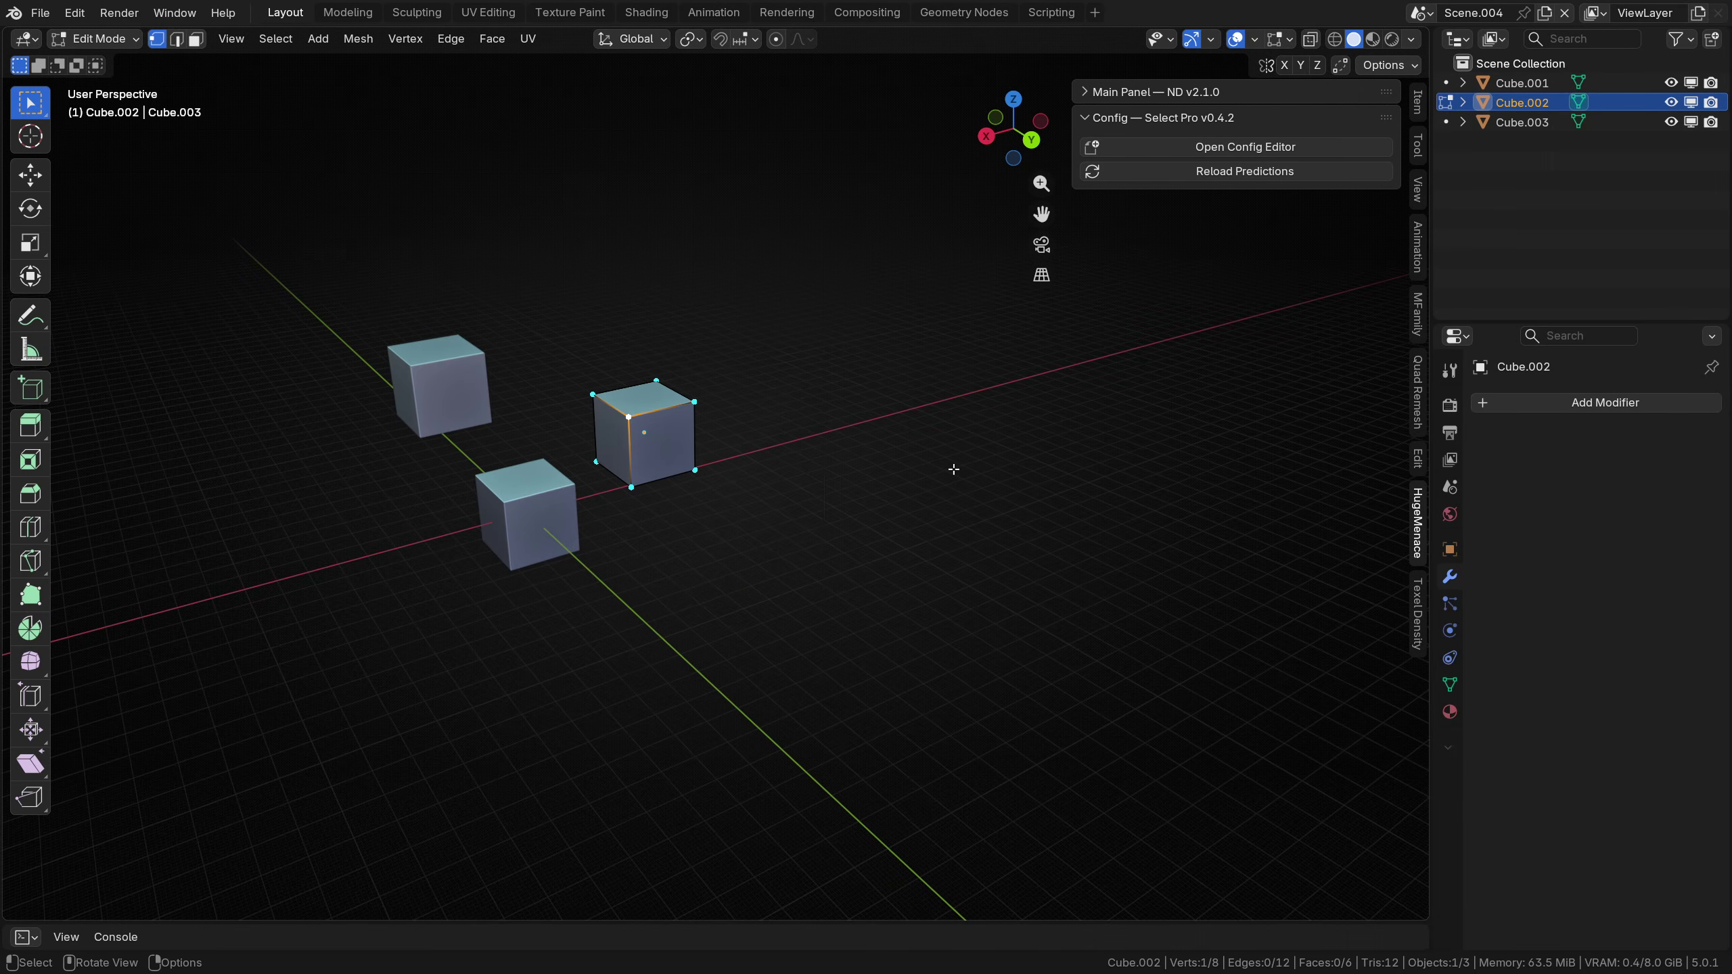
{"action": "key", "text": "Tab"}
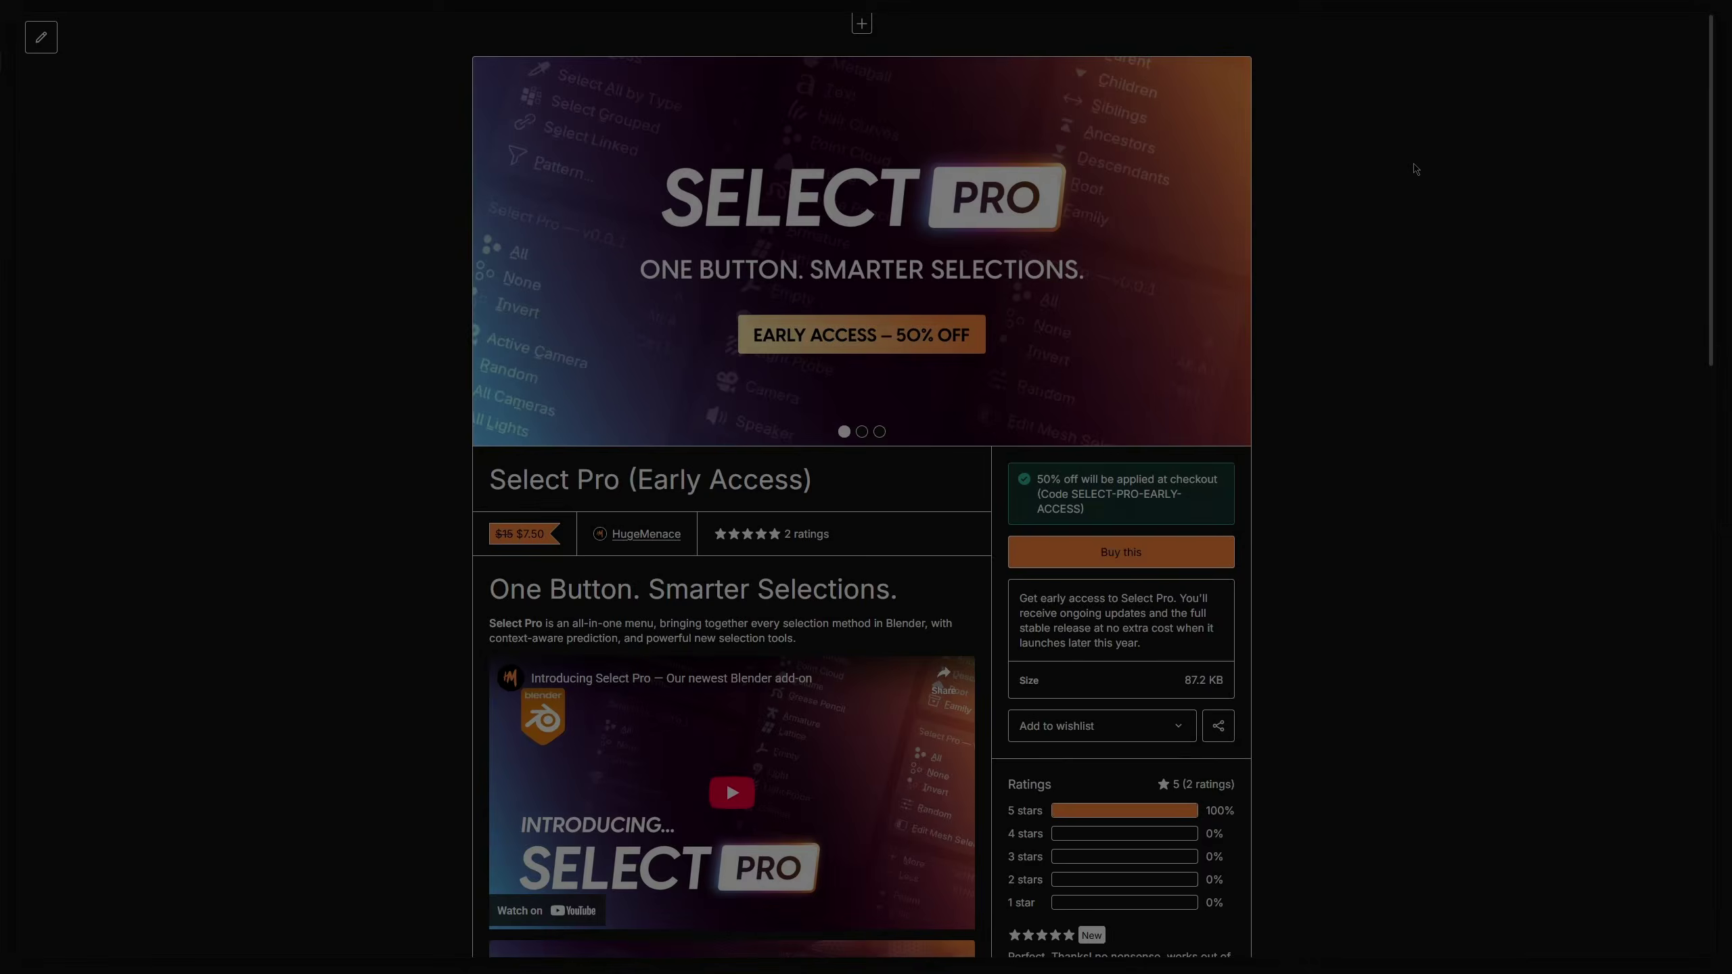
Switch to the browser and look over the HugeMenace store page for Select Pro (Early Access), including its predictions and new tools
{"action": "middle_click", "coordinate": [1443, 165]}
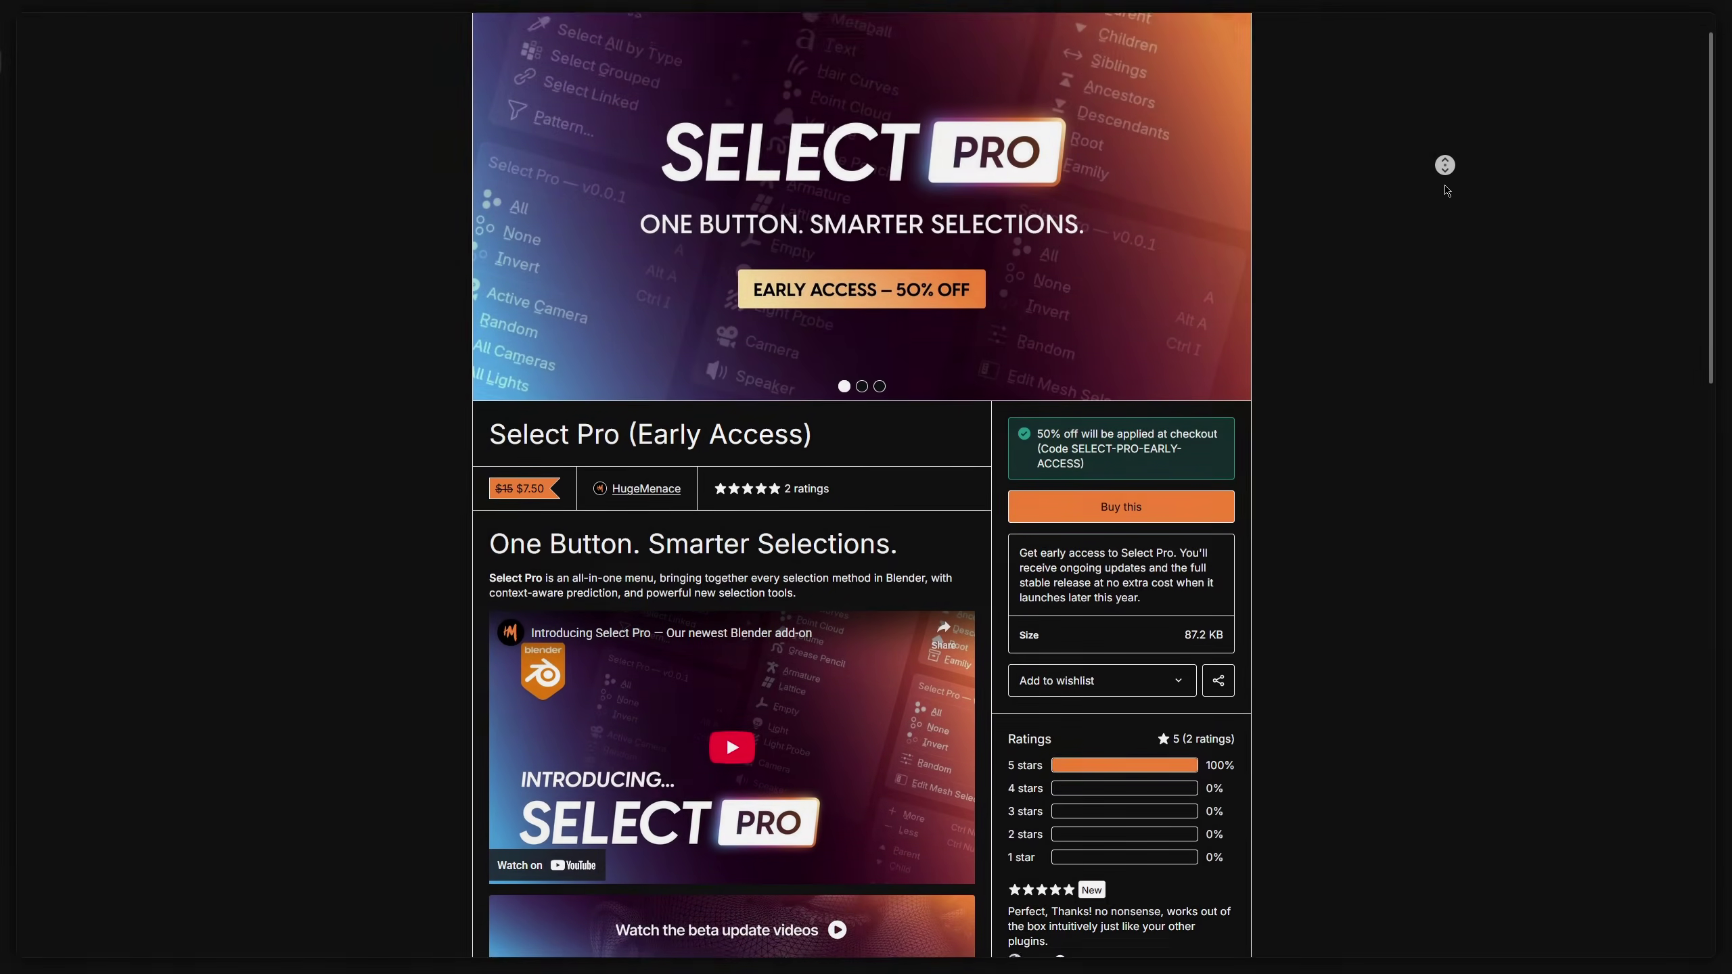
{"action": "scroll", "coordinate": [1445, 197], "scroll_direction": "down", "scroll_amount": 14}
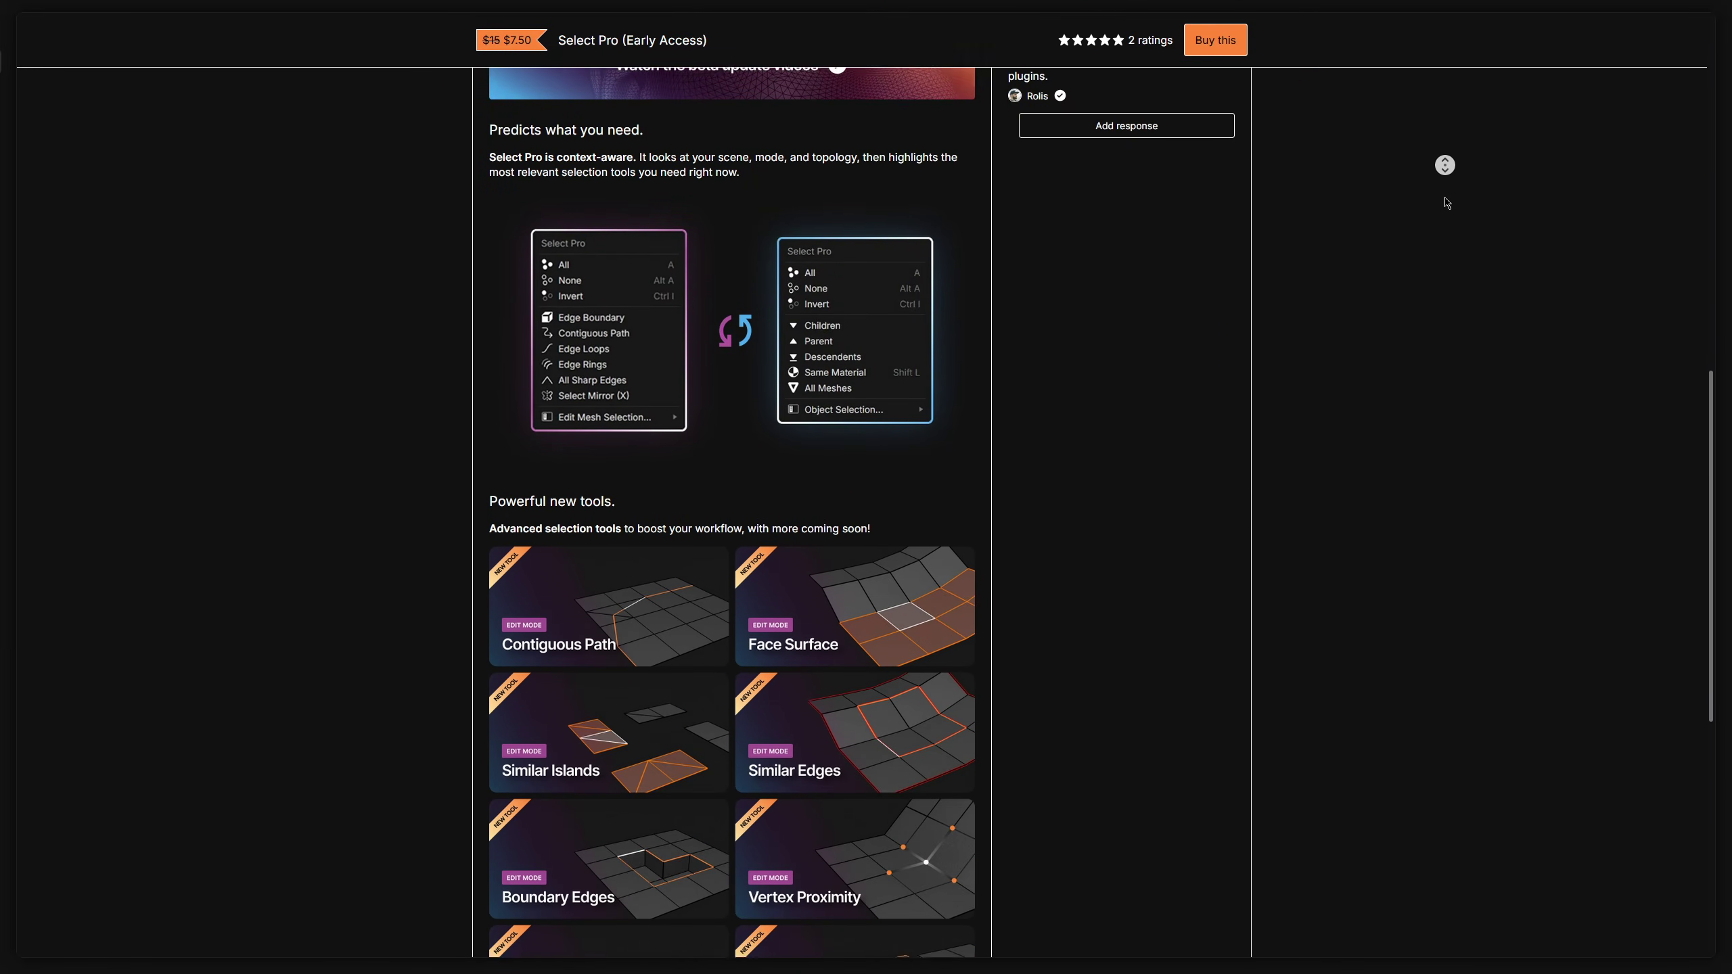
{"action": "scroll", "coordinate": [1427, 119], "scroll_direction": "up", "scroll_amount": 7}
{"action": "scroll", "coordinate": [1430, 125], "scroll_direction": "up", "scroll_amount": 15}
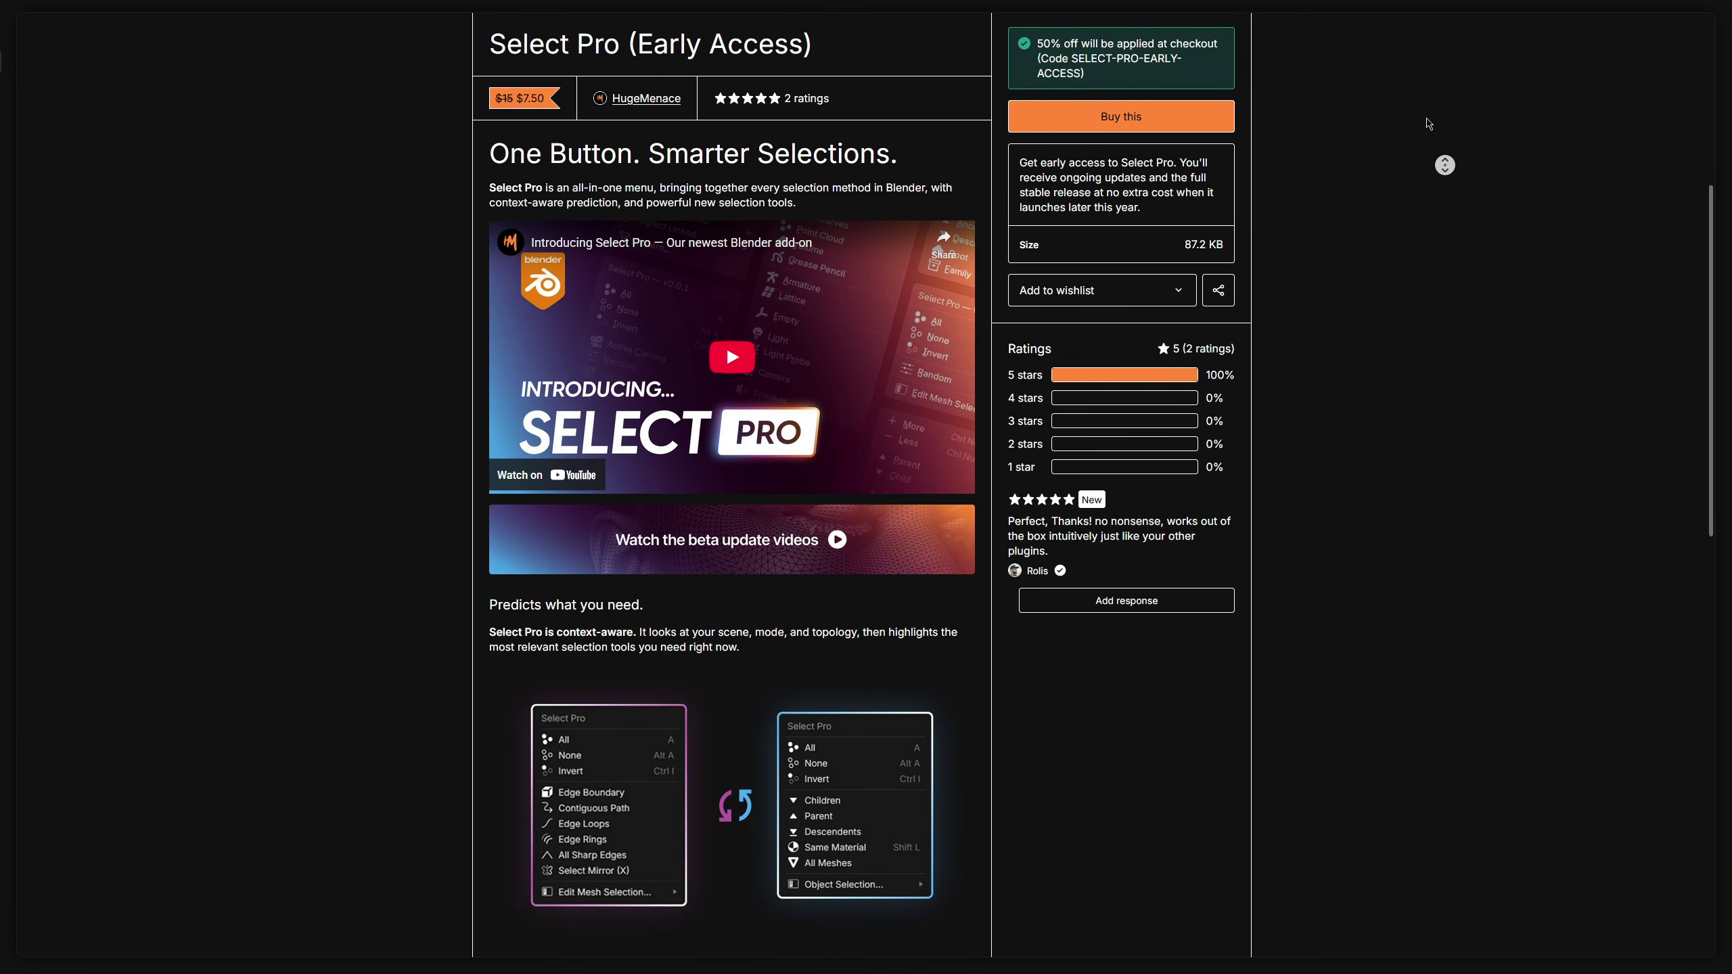
{"action": "middle_click", "coordinate": [1430, 125]}
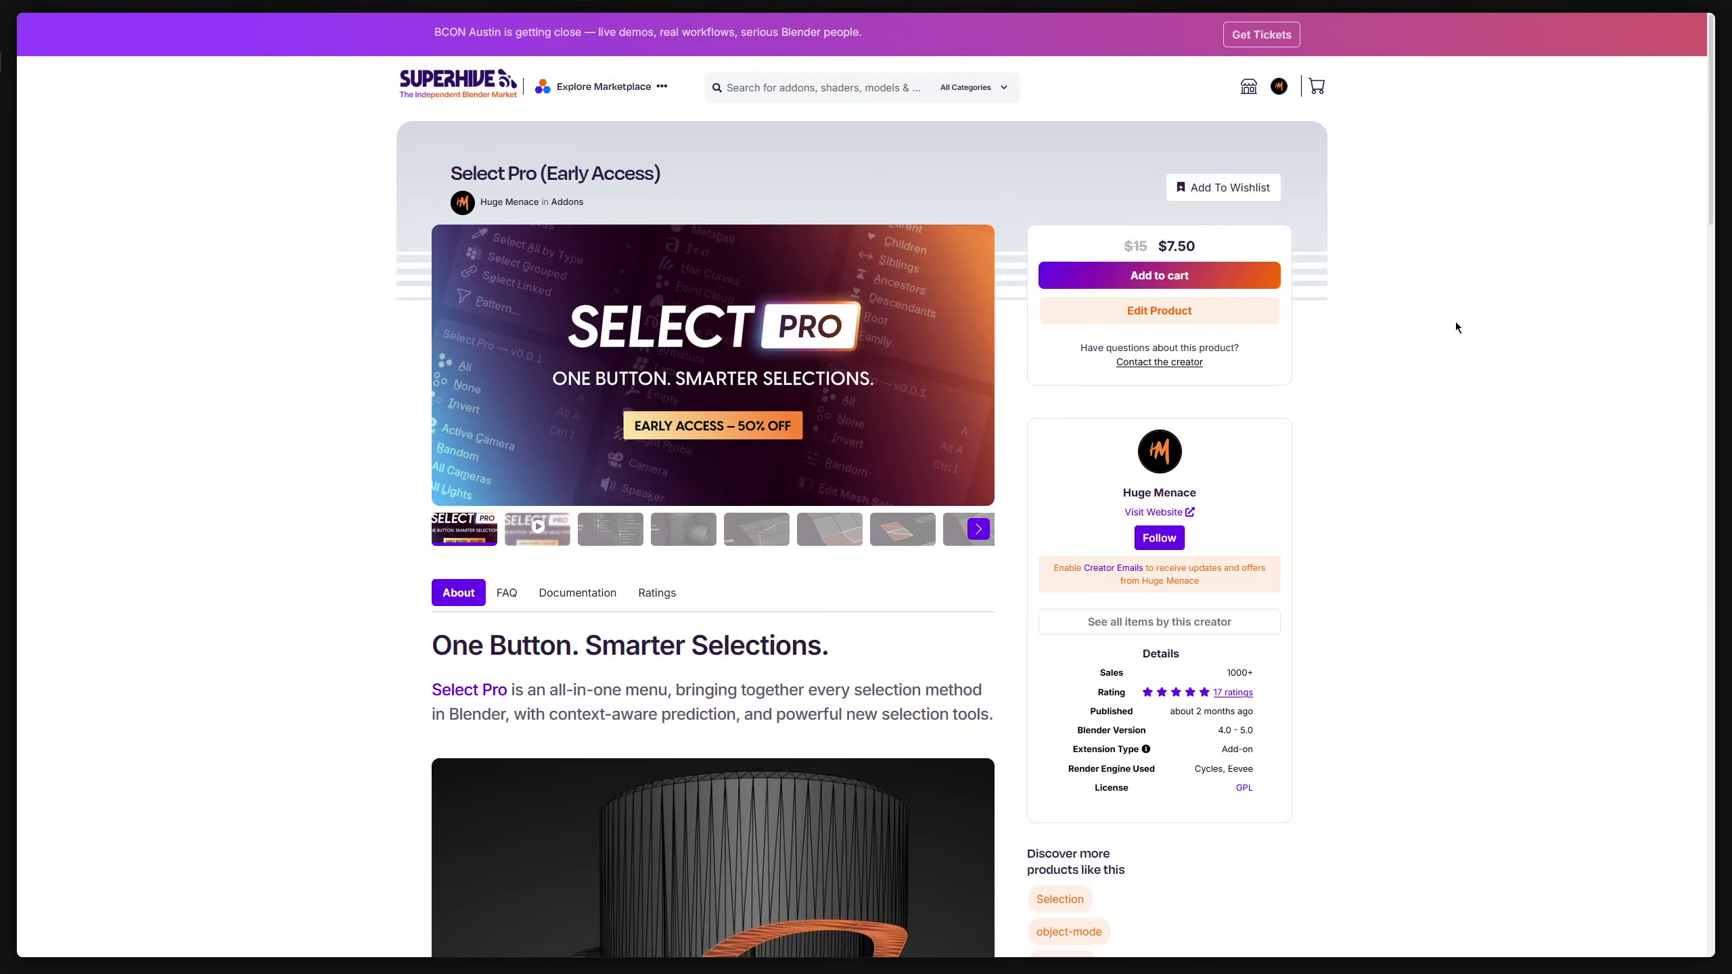
Read through the Superhive product page for Select Pro down to the development roadmap
{"action": "middle_click", "coordinate": [1466, 255]}
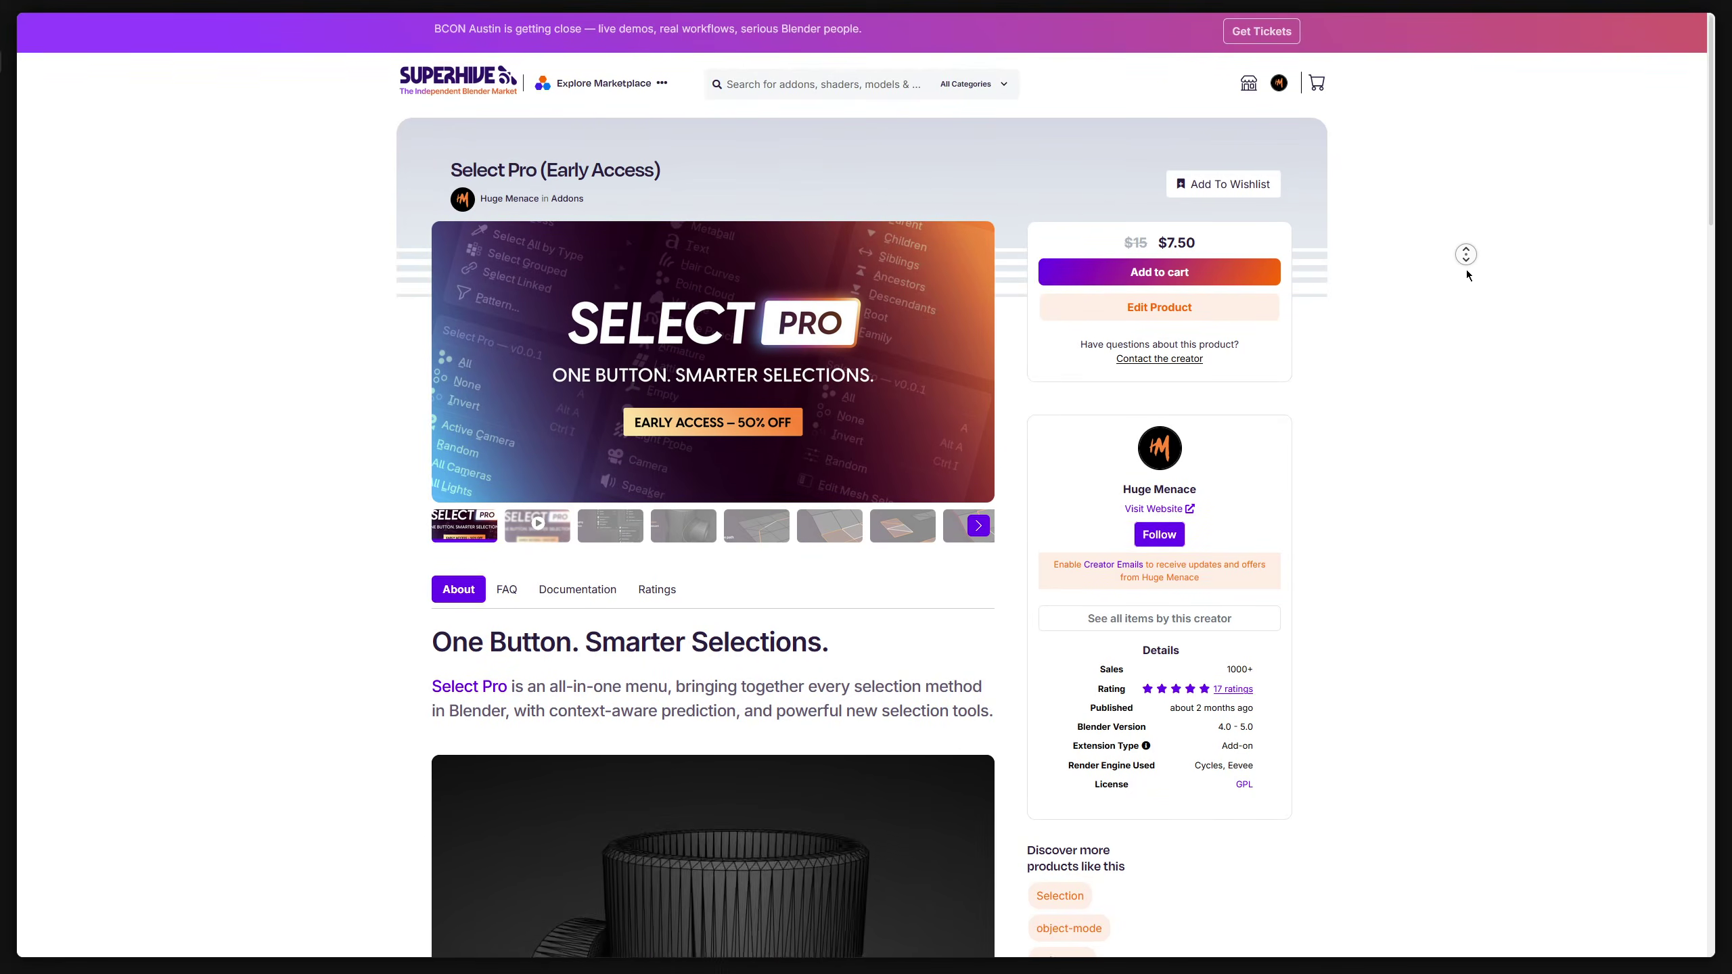
{"action": "scroll", "coordinate": [1467, 285], "scroll_direction": "down", "scroll_amount": 11}
{"action": "scroll", "coordinate": [1467, 295], "scroll_direction": "down", "scroll_amount": 20}
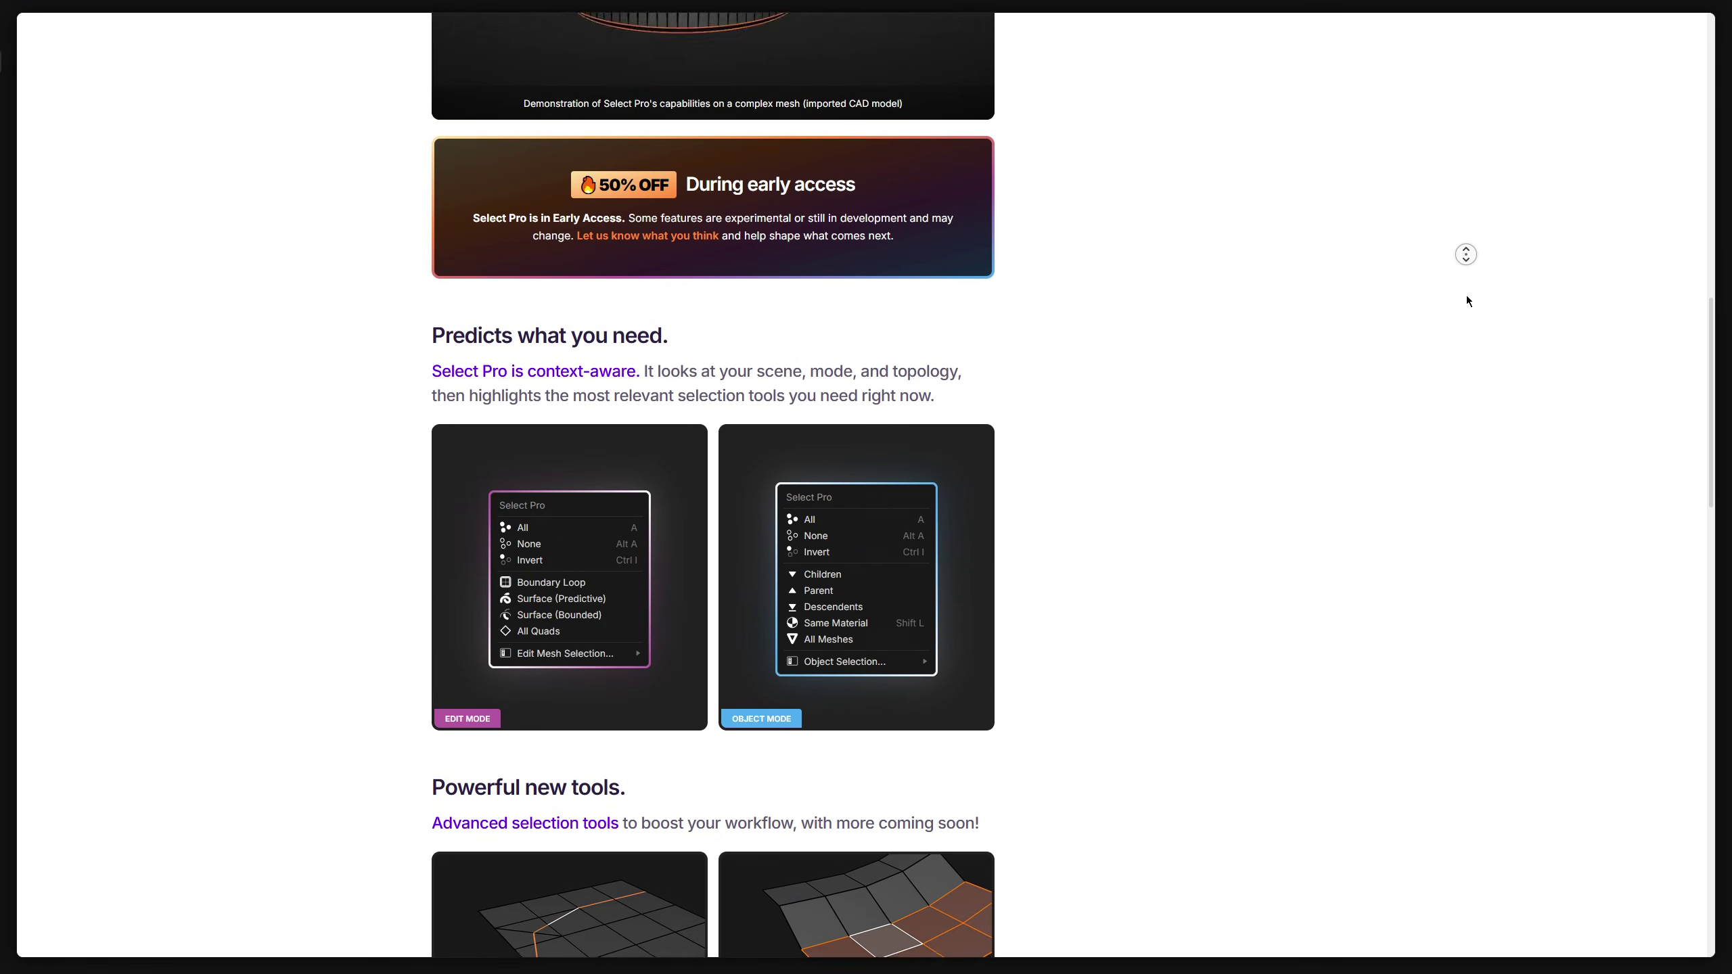
{"action": "scroll", "coordinate": [1467, 296], "scroll_direction": "down", "scroll_amount": 9}
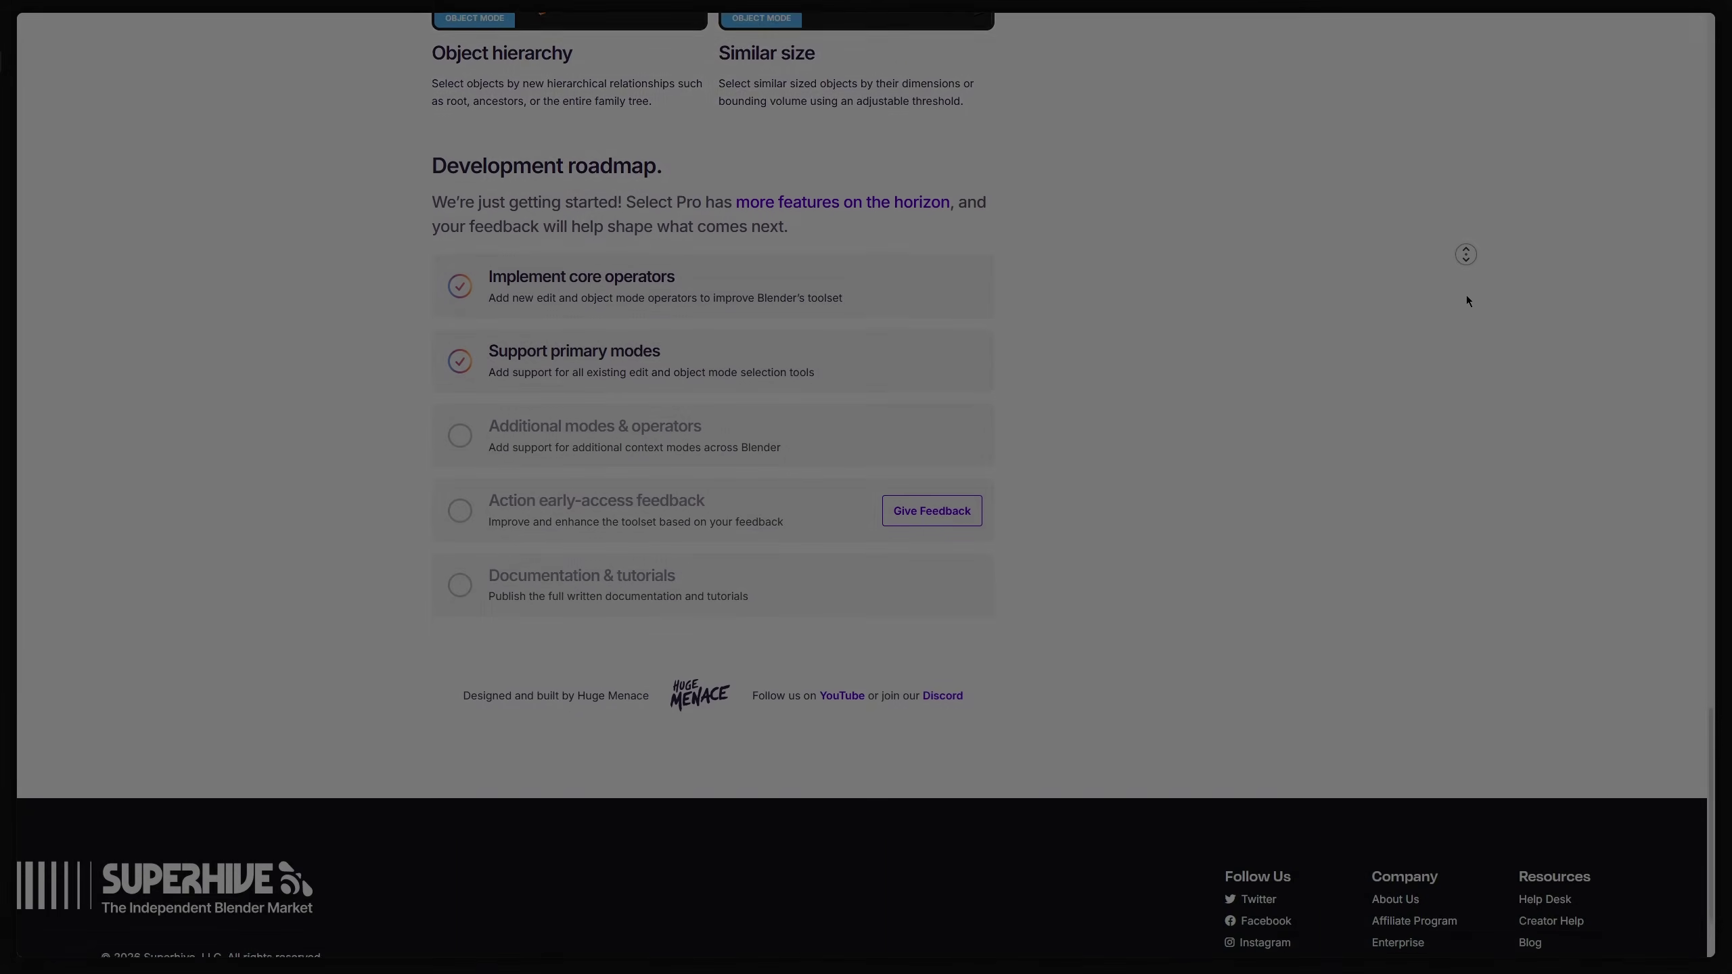